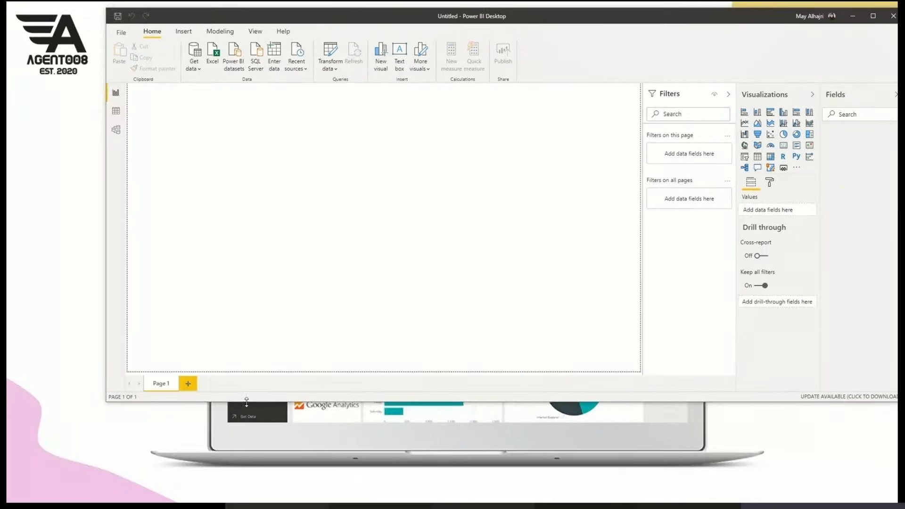
- Maximize the window and connect to the Excel workbook Procurement Analysis sample as the data source
left_click_drag(246, 401, 208, 501)
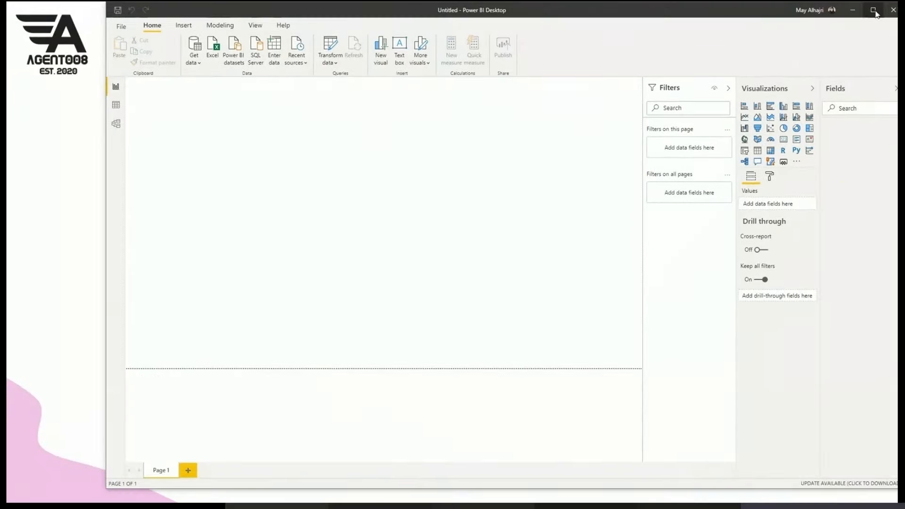
left_click(874, 10)
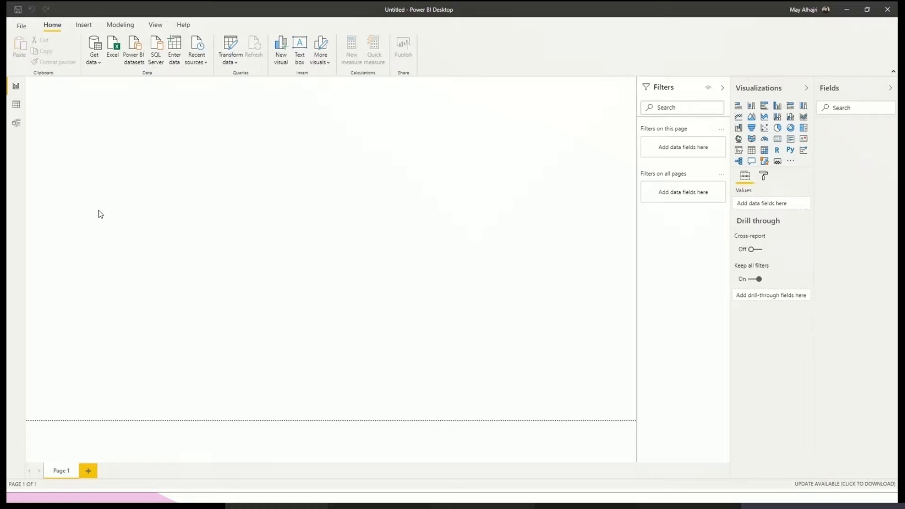
left_click(95, 64)
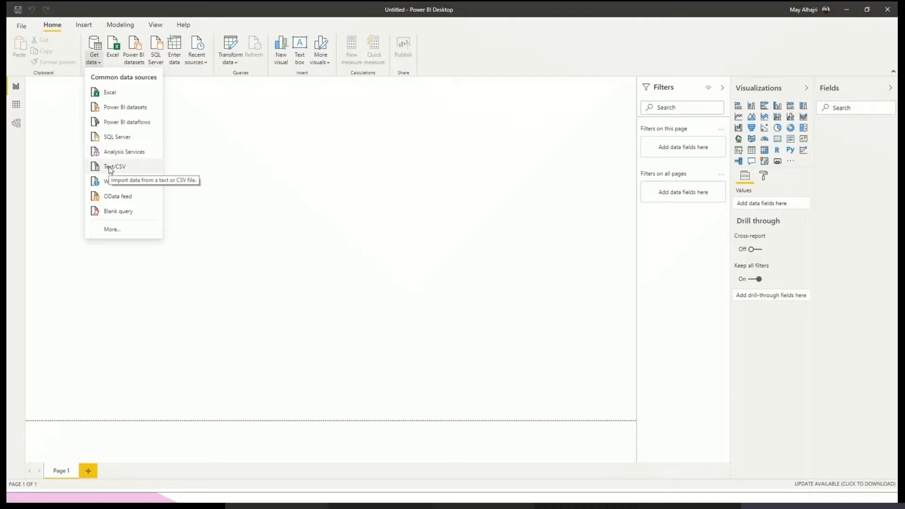
left_click(108, 232)
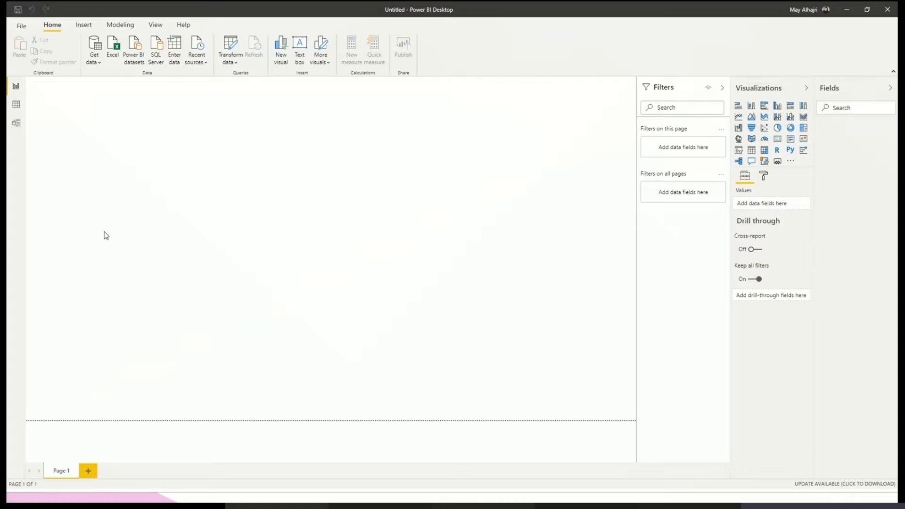
left_click(95, 50)
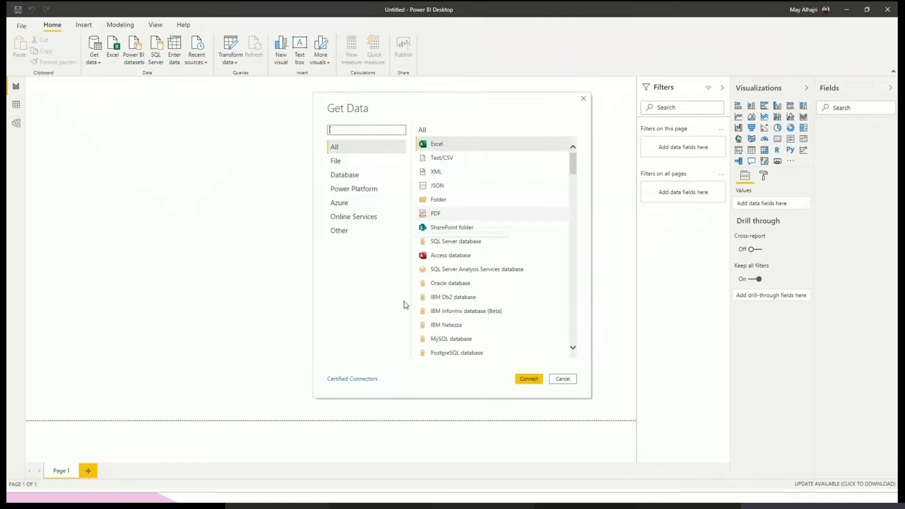
scroll(434, 340, "down", 1)
scroll(433, 339, "up", 1)
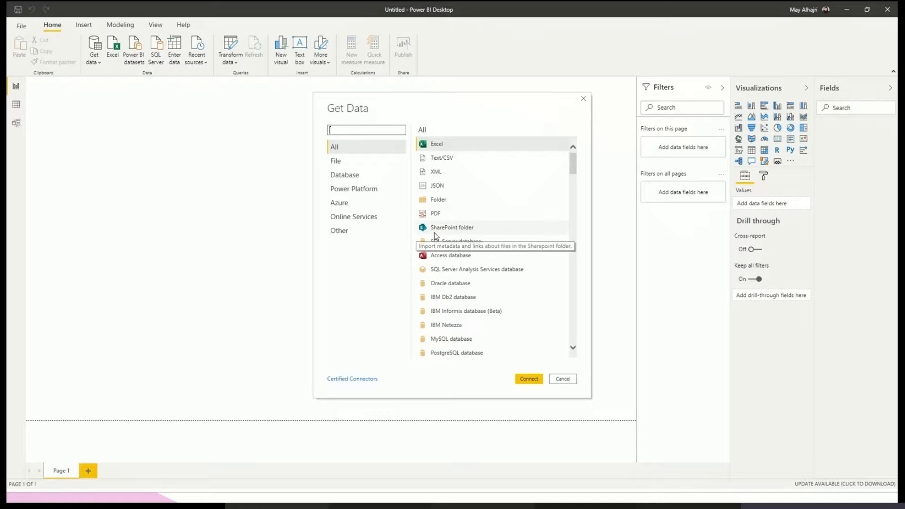
double_click(451, 148)
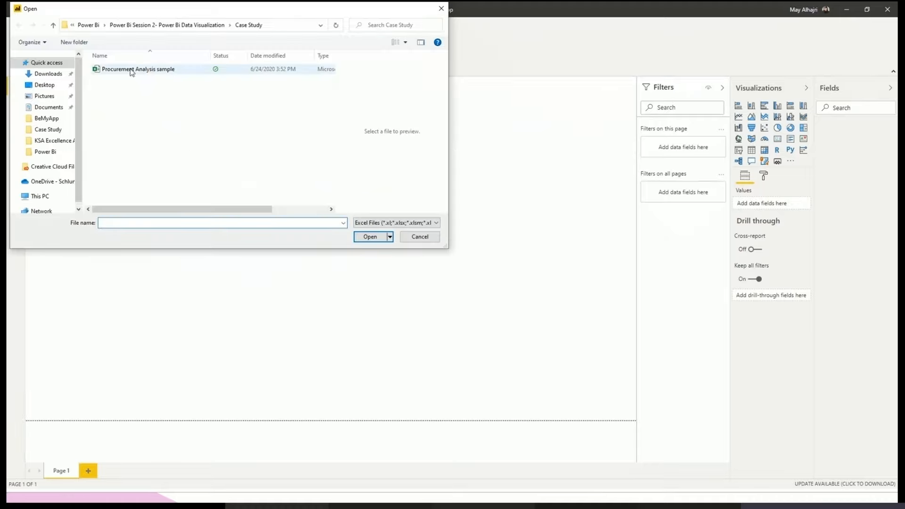
double_click(149, 70)
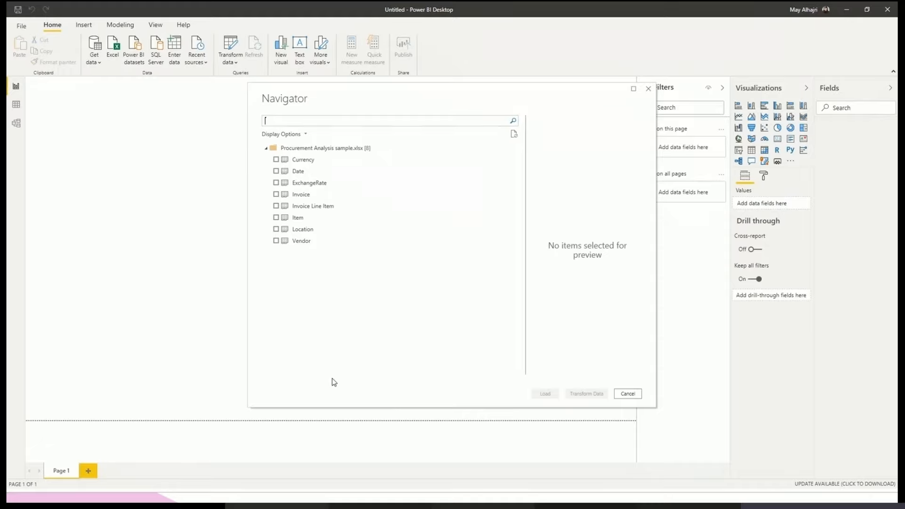
- Load the Currency, Date, ExchangeRate, Invoice, Invoice Line Item, Item, Location and Vendor tables from the workbook
left_click(277, 165)
left_click(276, 172)
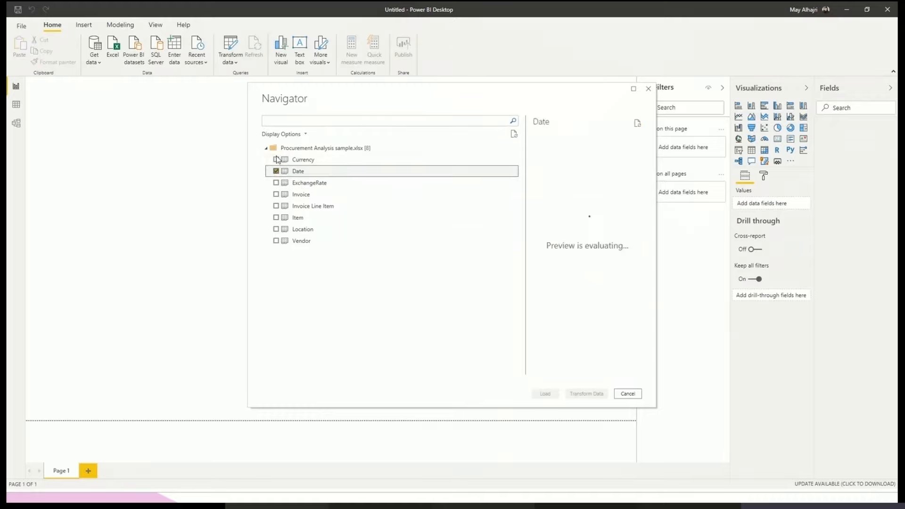
left_click(276, 160)
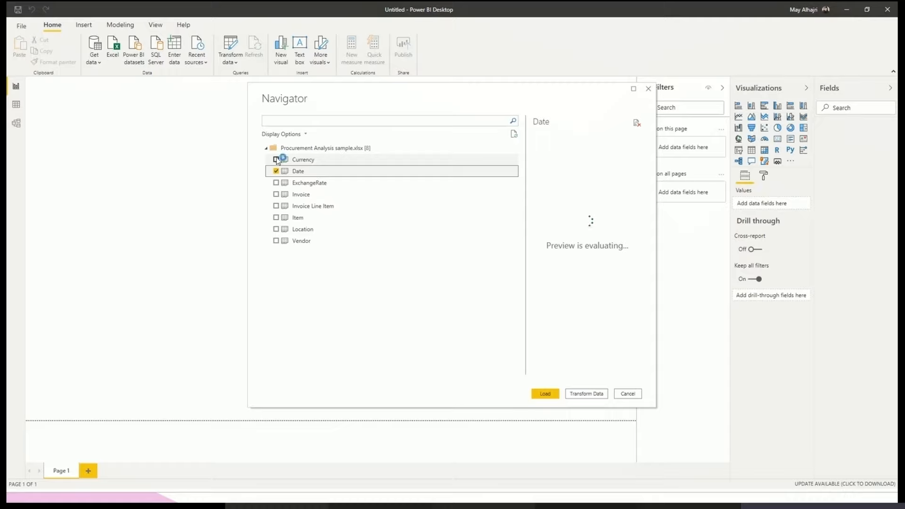
left_click(277, 183)
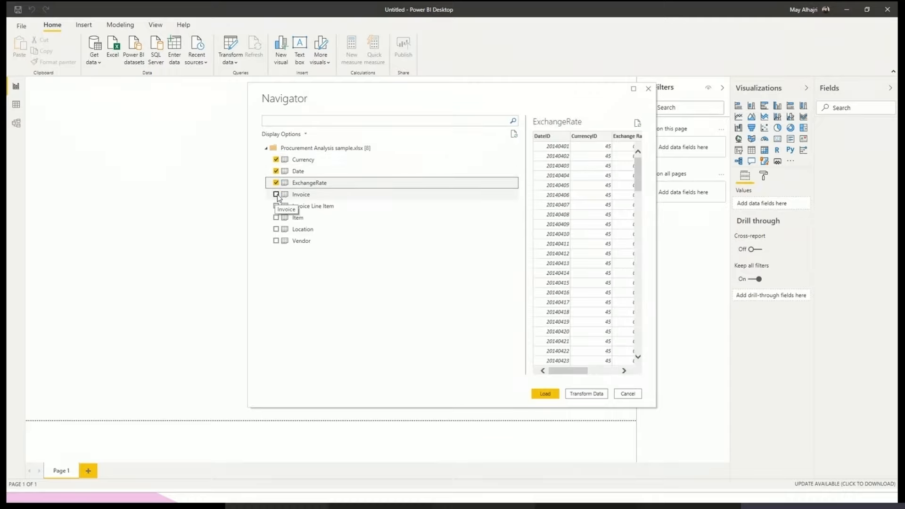
left_click(277, 195)
left_click(276, 207)
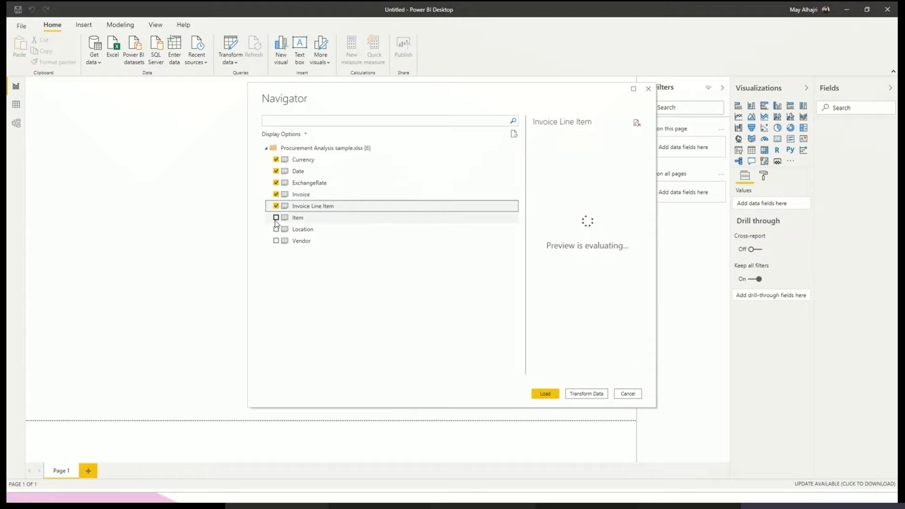
left_click(276, 218)
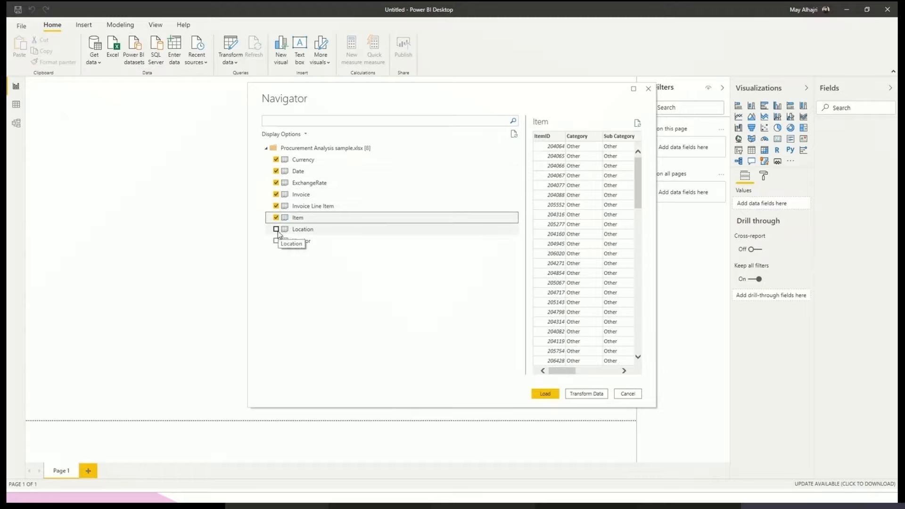
left_click(276, 229)
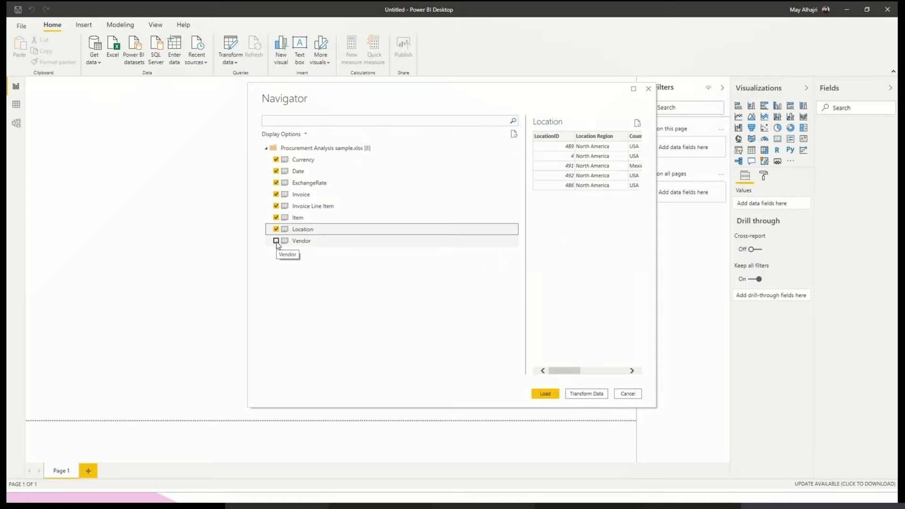
left_click(277, 241)
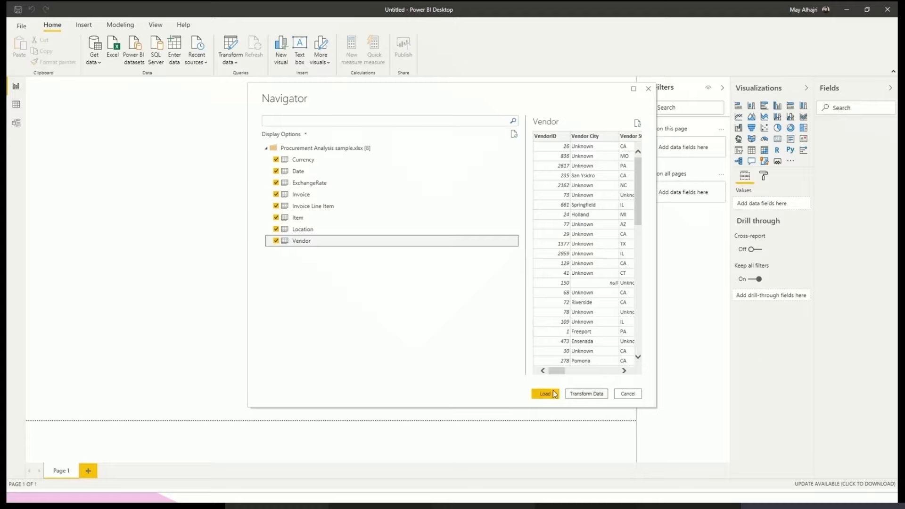
left_click(547, 397)
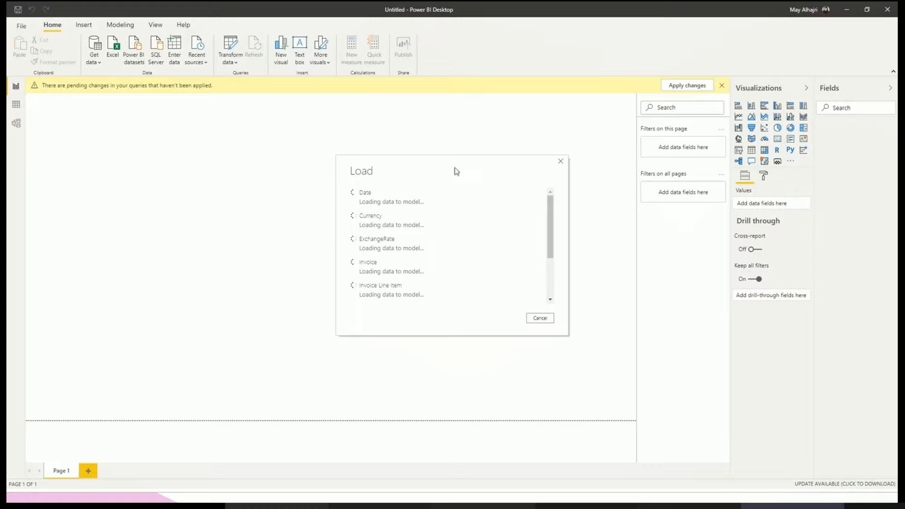
- Check the load progress of each table and view the query errors
left_click_drag(457, 171, 414, 161)
scroll(426, 237, "down", 3)
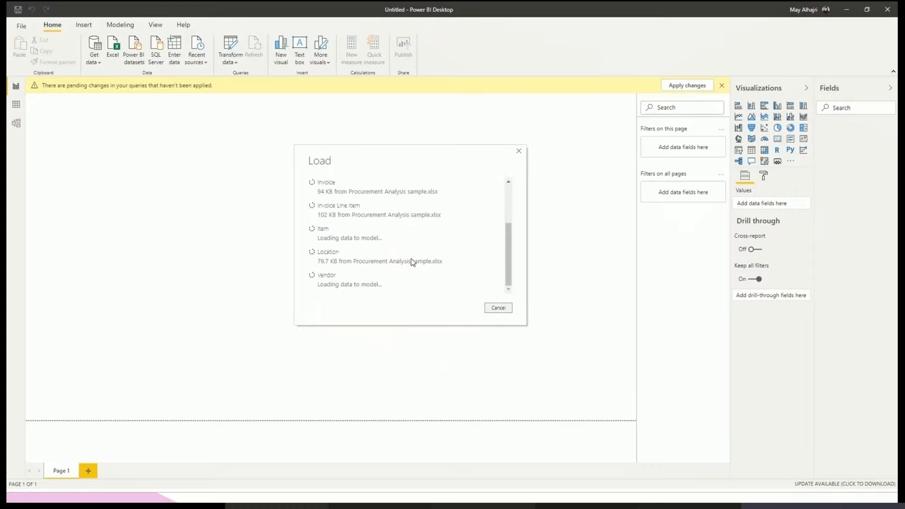
scroll(399, 279, "up", 2)
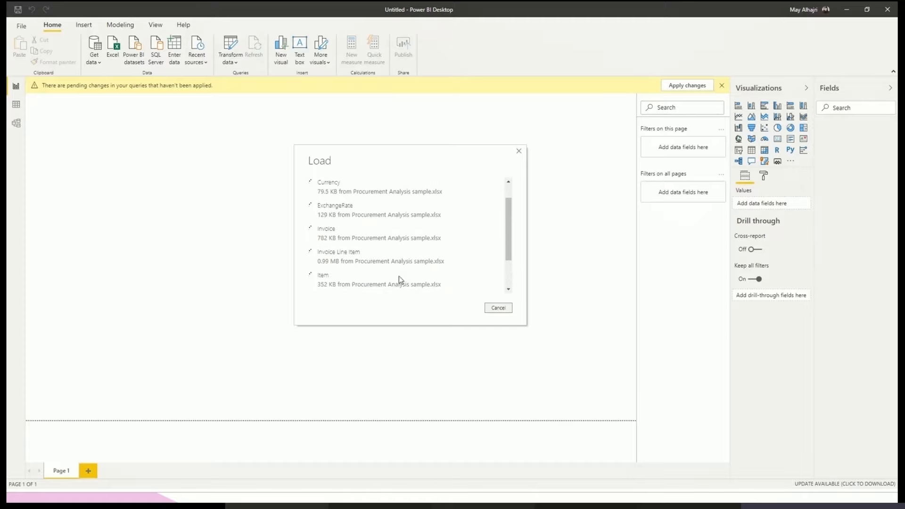
scroll(399, 279, "down", 2)
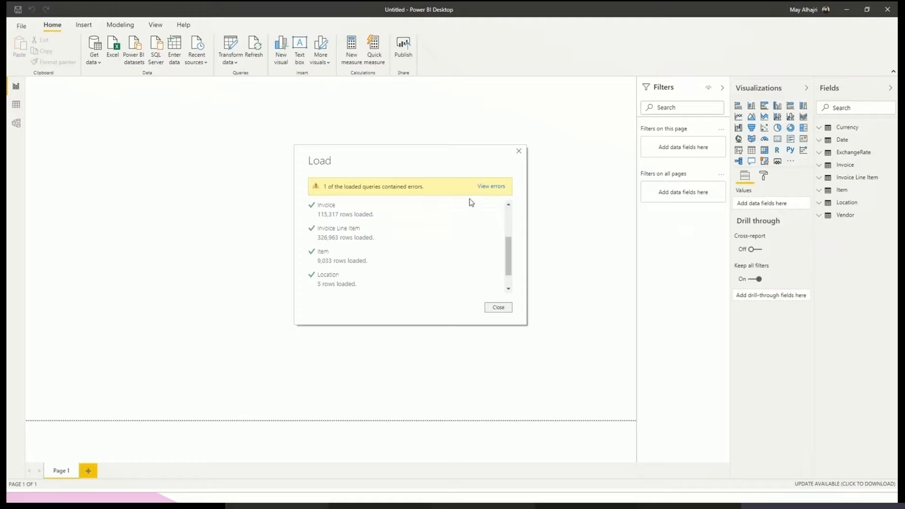
left_click(491, 191)
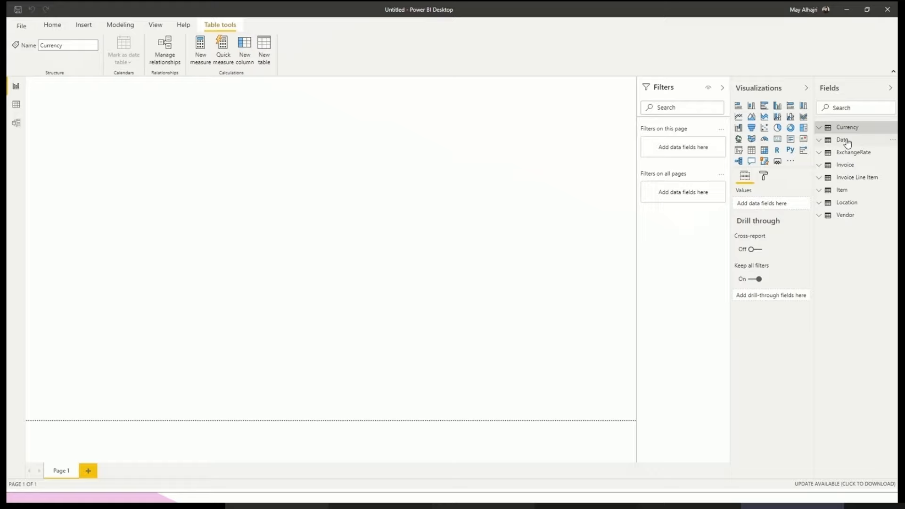
- Examine the fields of the Date table, glance at the data view and return to the report view
left_click(822, 140)
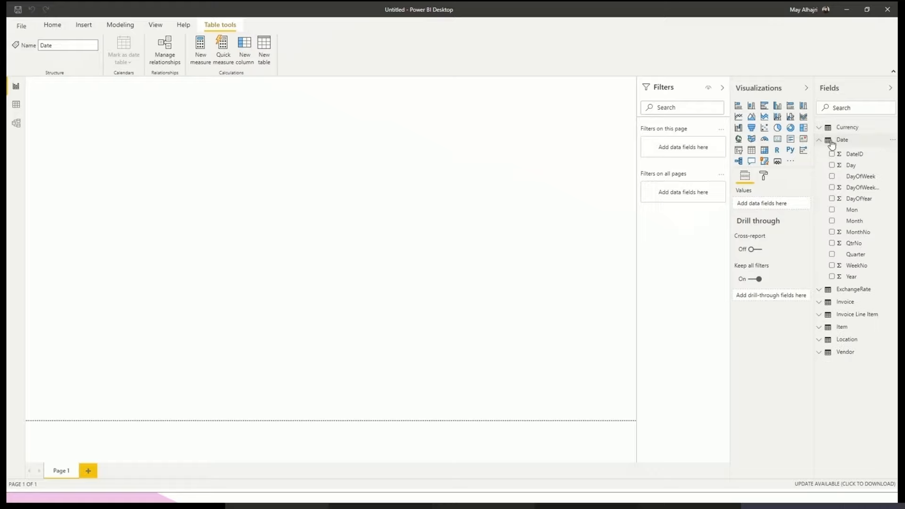
left_click(832, 144)
left_click(18, 105)
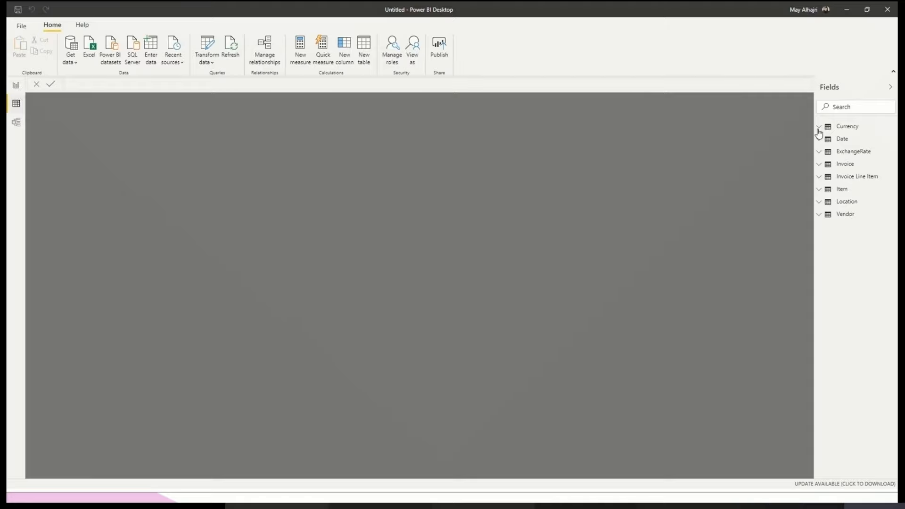
left_click(15, 85)
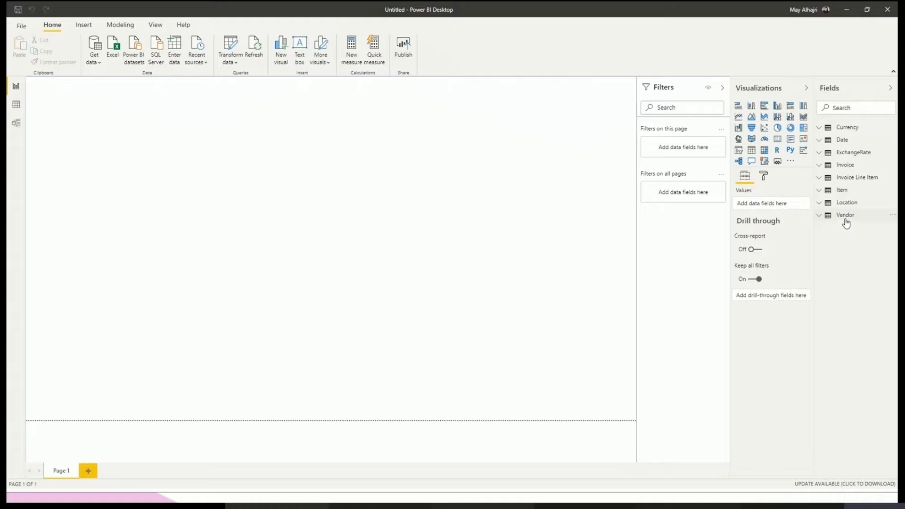
mouse_move(847, 224)
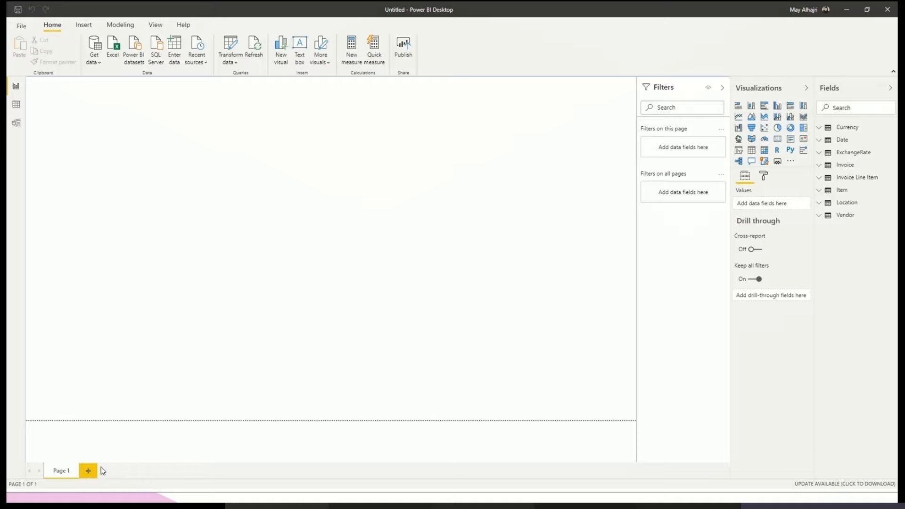
- Rename the report page Page 1 as Spend Overview
double_click(63, 473)
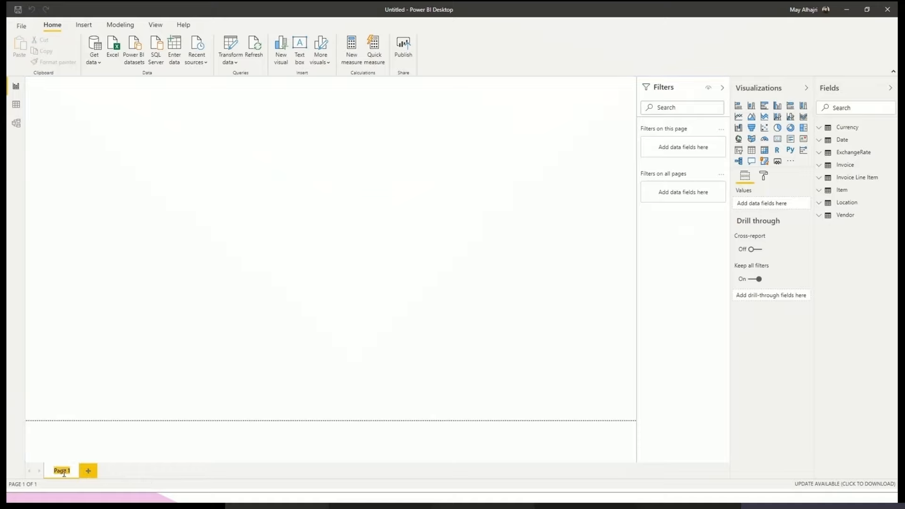
type("Spend")
type(" Over")
type("vie")
type("ew")
key("BackSpace")
key("BackSpace")
key("BackSpace")
type("ew")
key("Return")
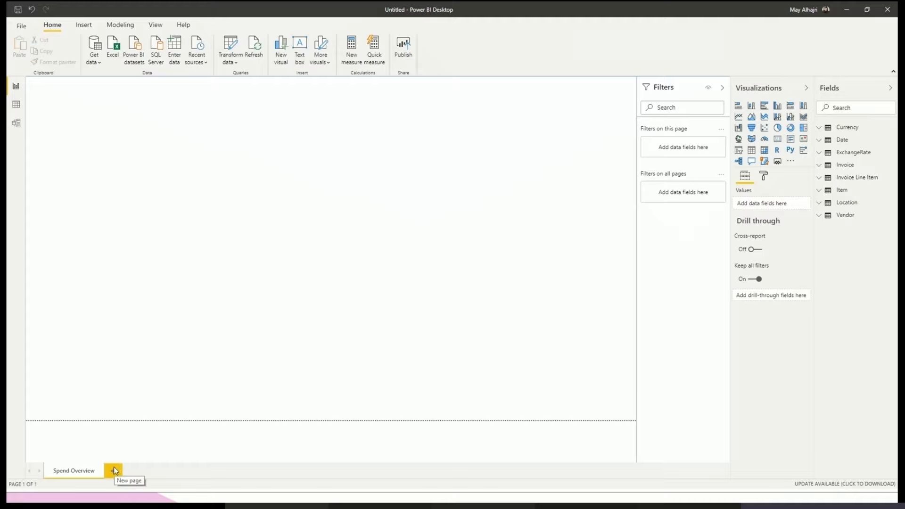
- Add a second report page and name it Test Page
left_click(114, 470)
double_click(122, 473)
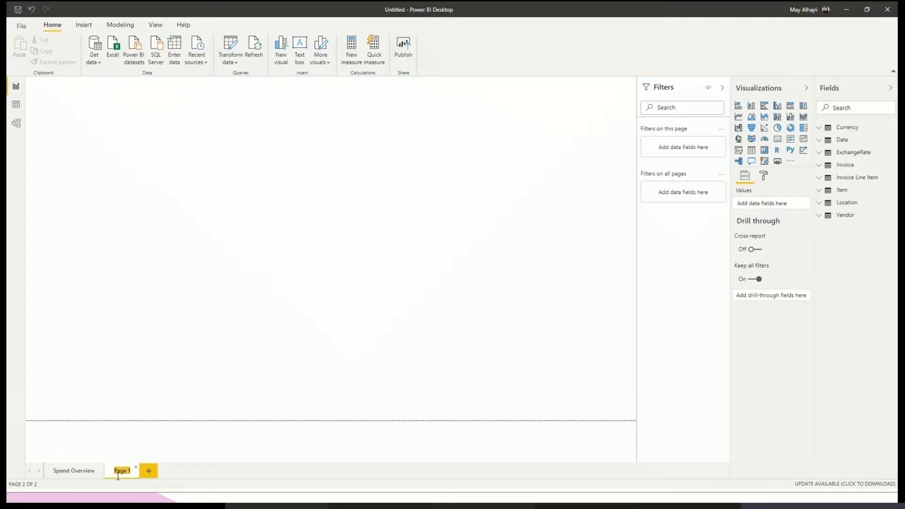
type("Test Pag")
type("e")
key("Return")
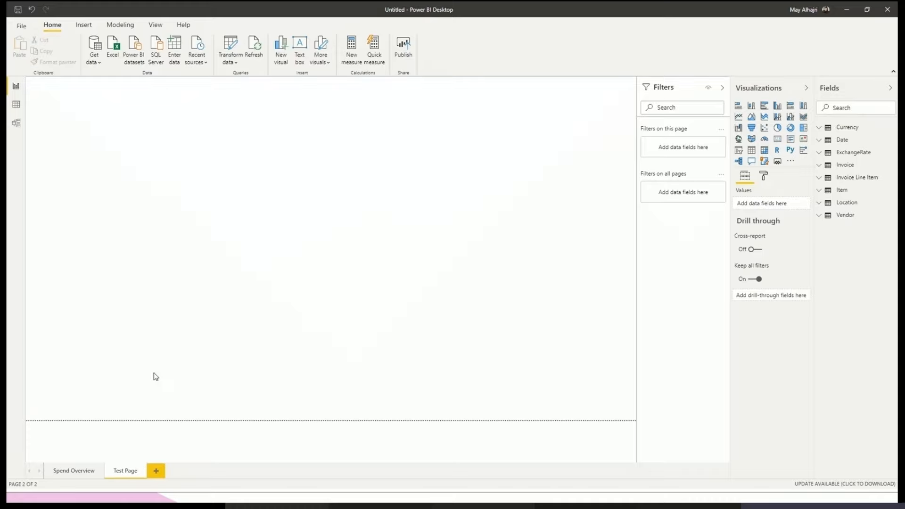
- Switch between the two report pages and return to Spend Overview
left_click(61, 471)
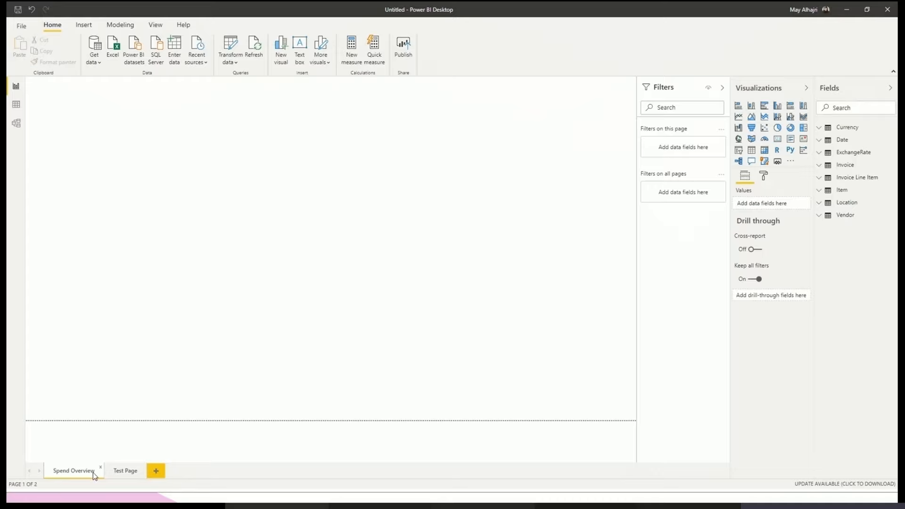
left_click(117, 471)
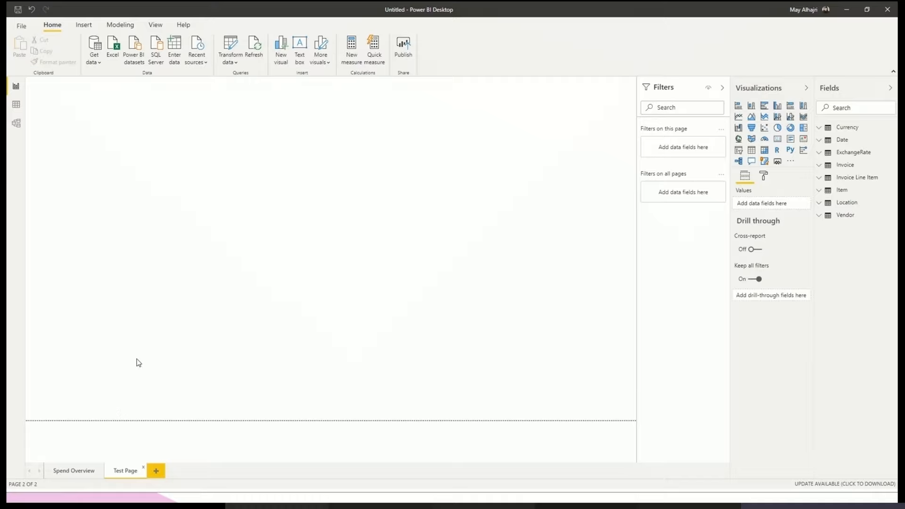
left_click(59, 471)
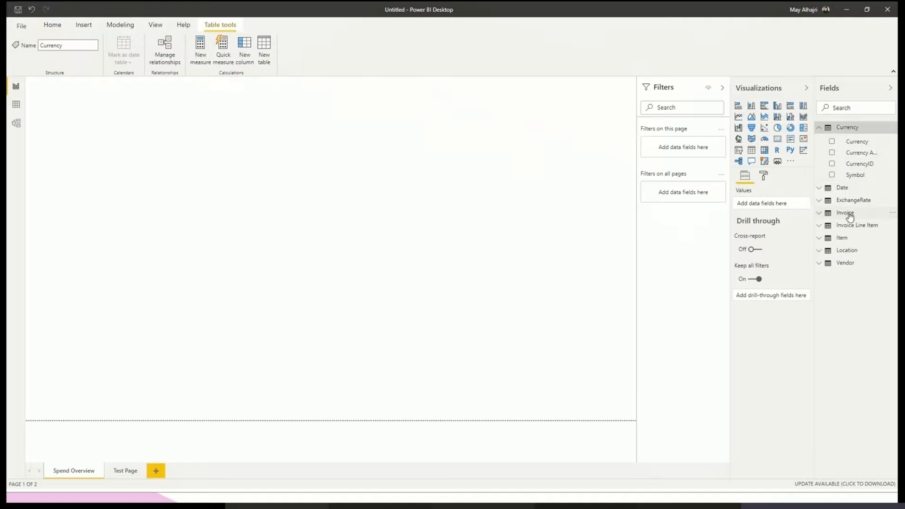
- Place an empty line chart on the Spend Overview page, widened to almost half the page and moved slightly down, and collapse the filters
left_click(469, 266)
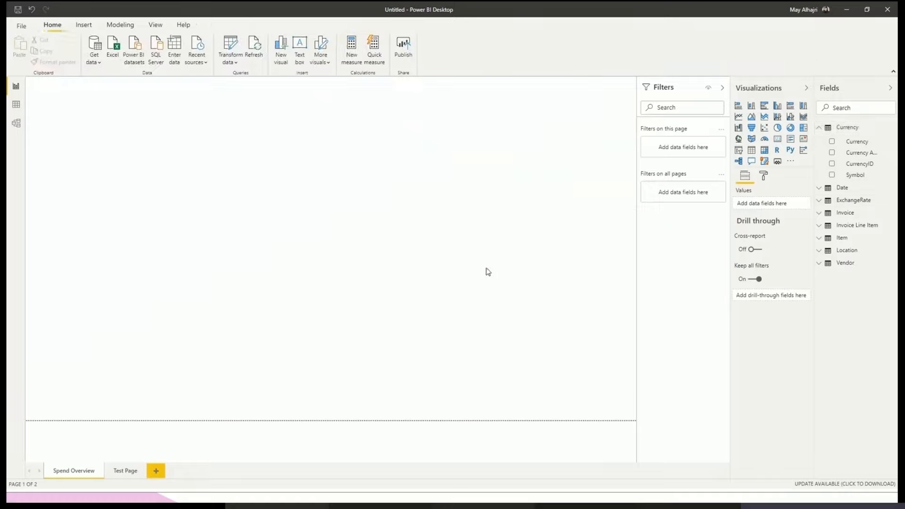
left_click(740, 117)
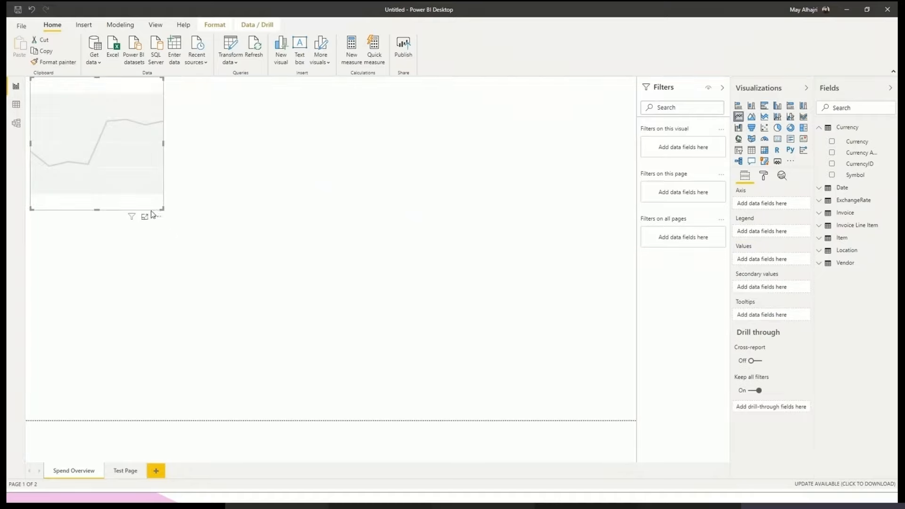
left_click_drag(160, 208, 293, 220)
left_click_drag(197, 133, 200, 174)
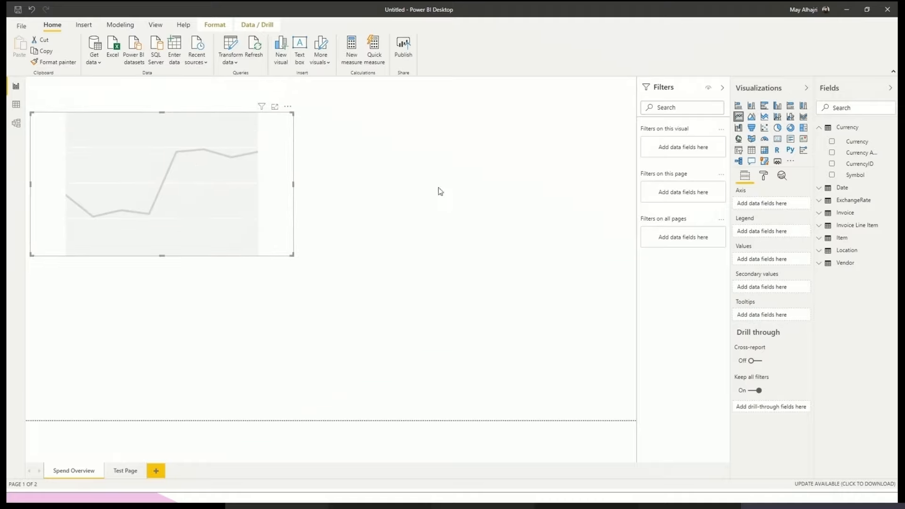
left_click(722, 87)
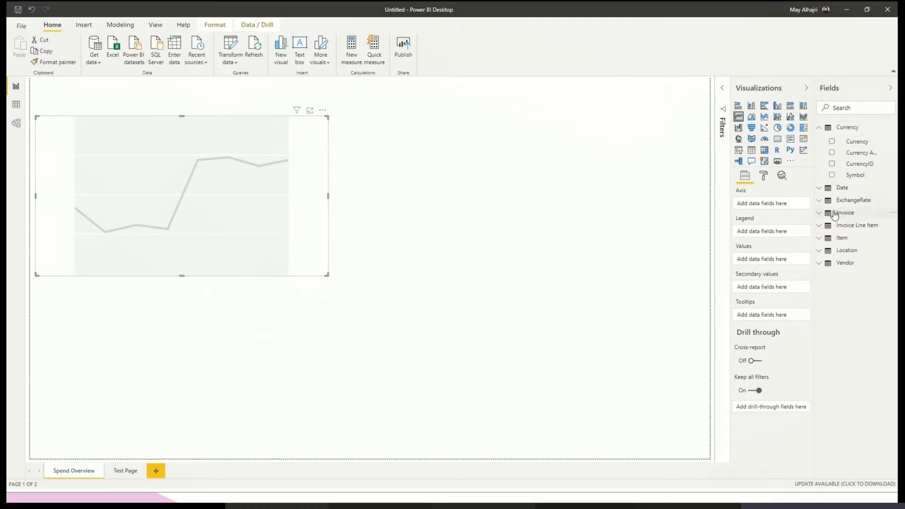
- Add Invoice Amount from the Invoice Line Item table as the line chart's values, widening the field list to read full names
left_click(822, 129)
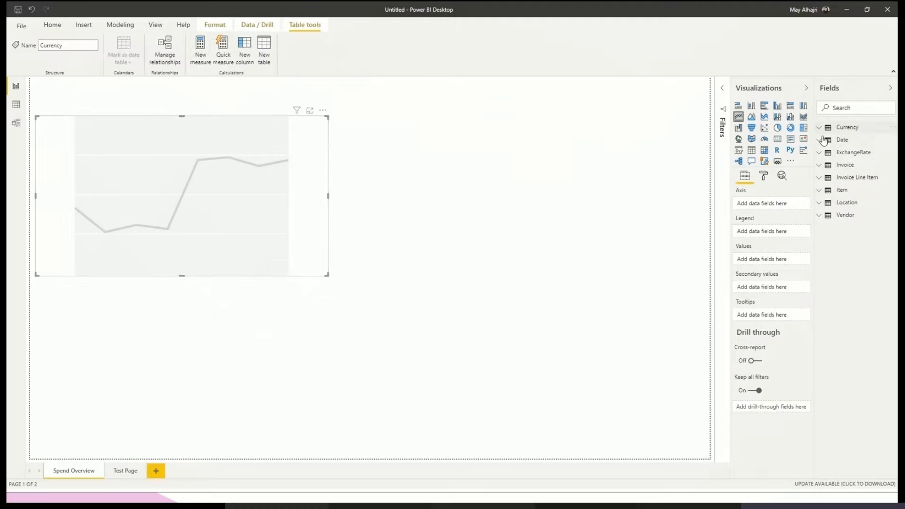
left_click(820, 180)
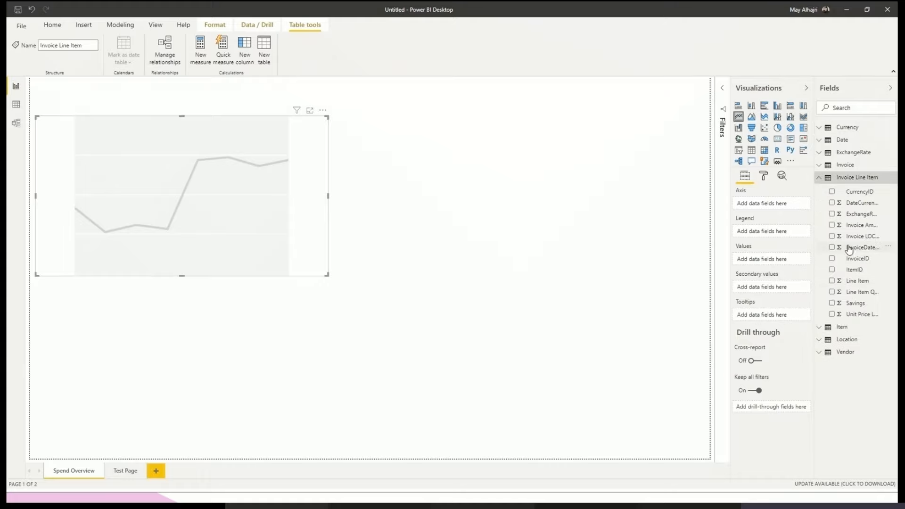
left_click_drag(814, 244, 772, 243)
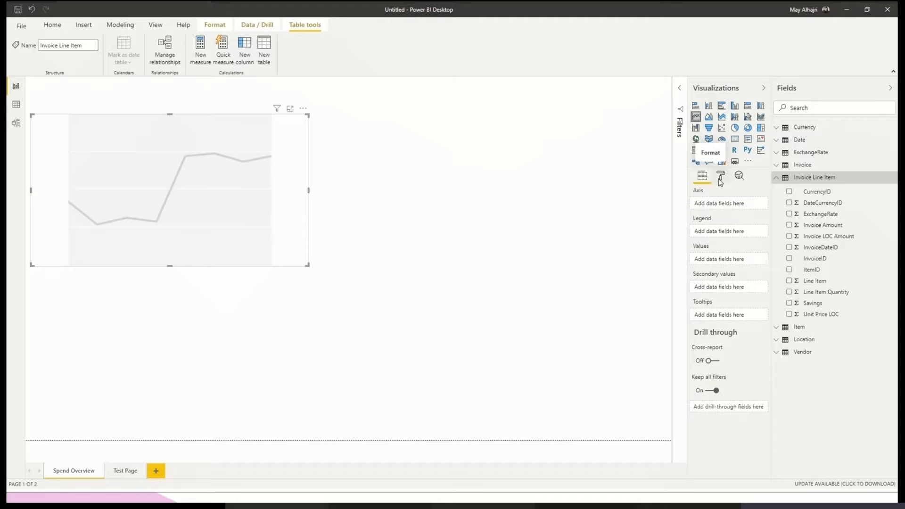
left_click(790, 226)
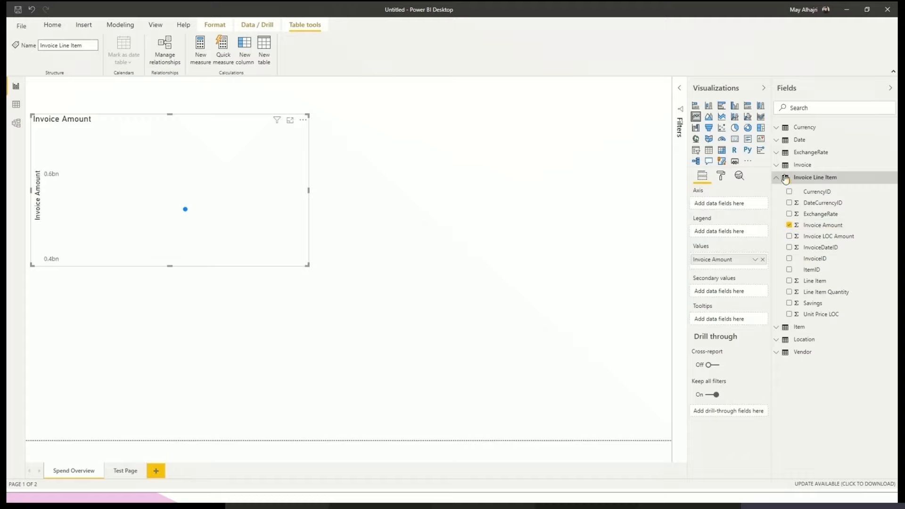
- Find the Category field of the Item table and use it as the line chart's legend instead of its axis
left_click(815, 108)
type("ca")
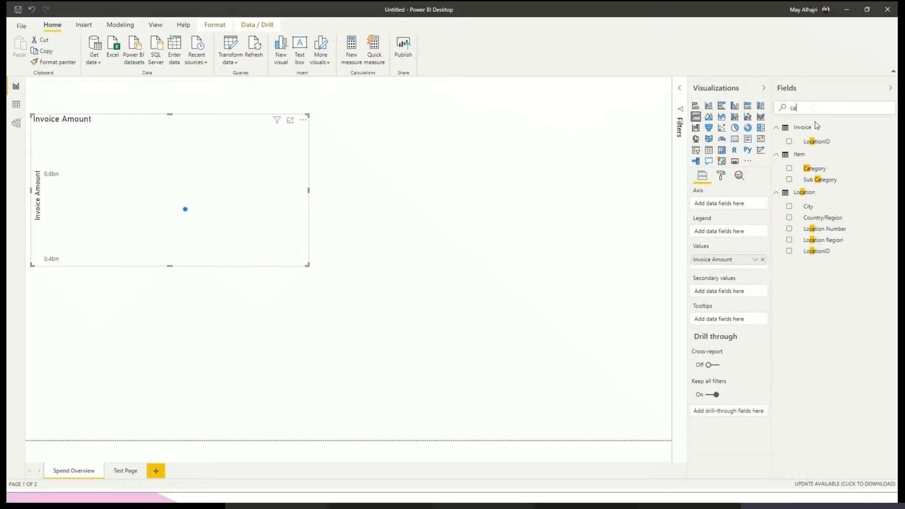
left_click(791, 169)
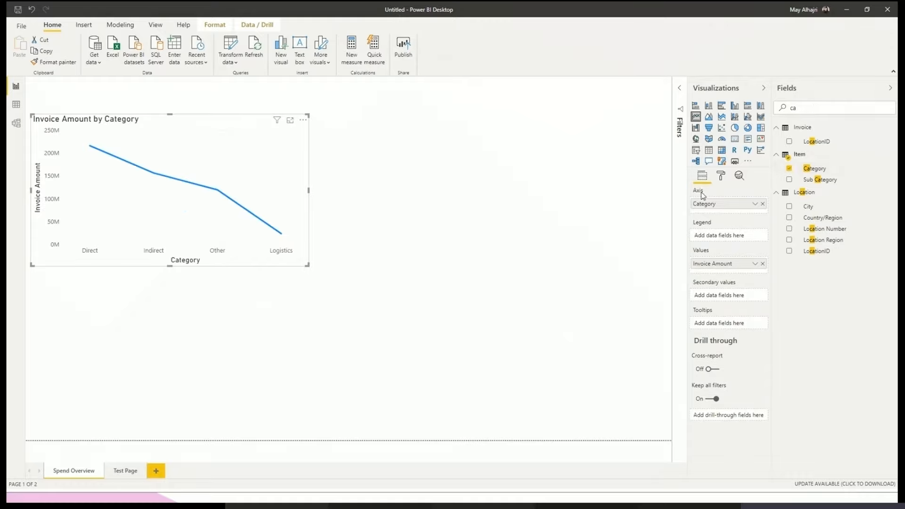
left_click_drag(709, 204, 711, 237)
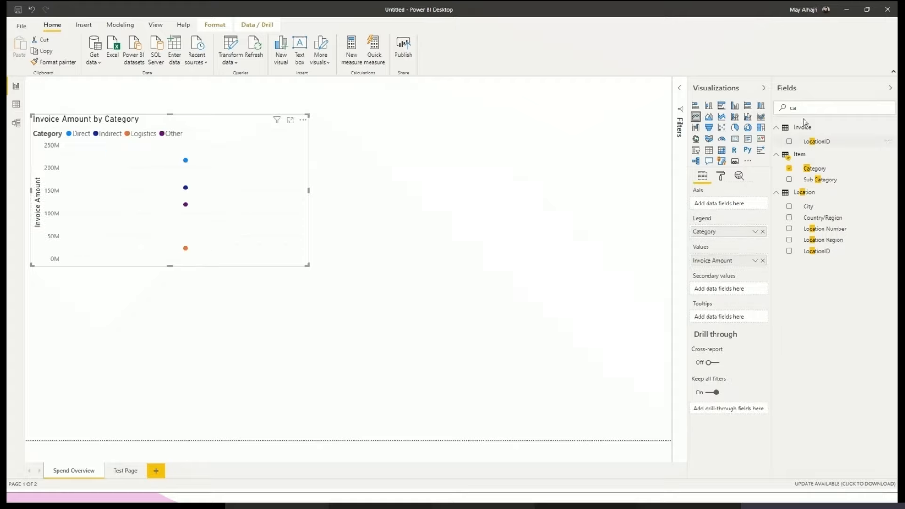
- Find the Mon field of the Date table, set it as the line chart's axis, and clear the field search
left_click(812, 107)
key("BackSpace")
key("BackSpace")
type("Mon")
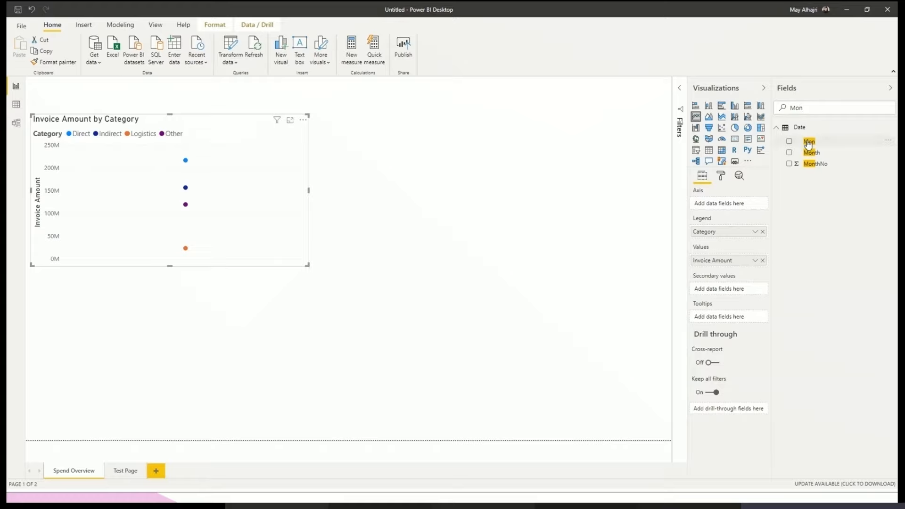
left_click_drag(806, 144, 731, 203)
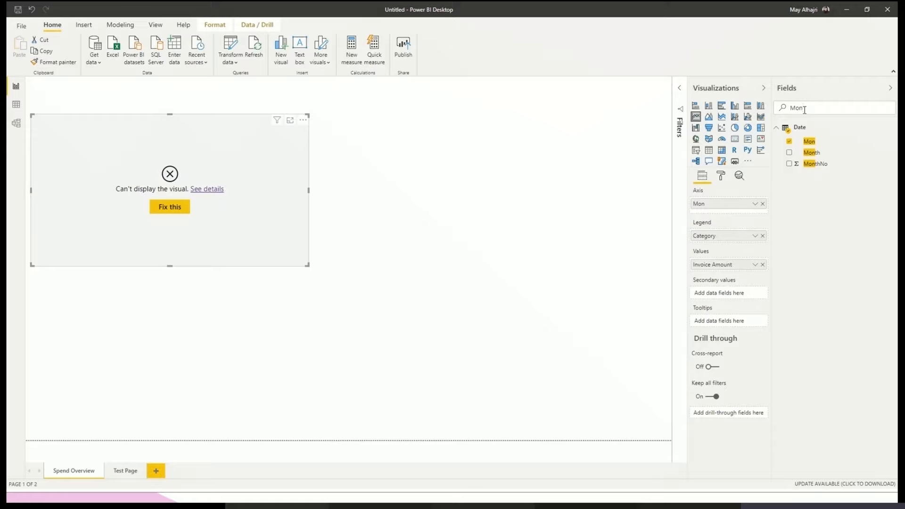
key("BackSpace")
key("BackSpace")
key("BackSpace")
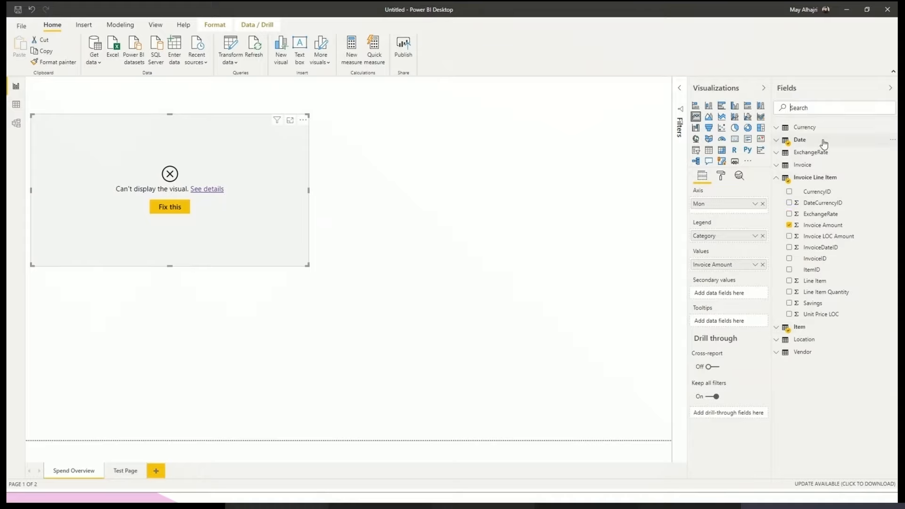
- Try to fix the chart's missing relationship with automatic relationship detection, and dismiss the result
mouse_move(824, 144)
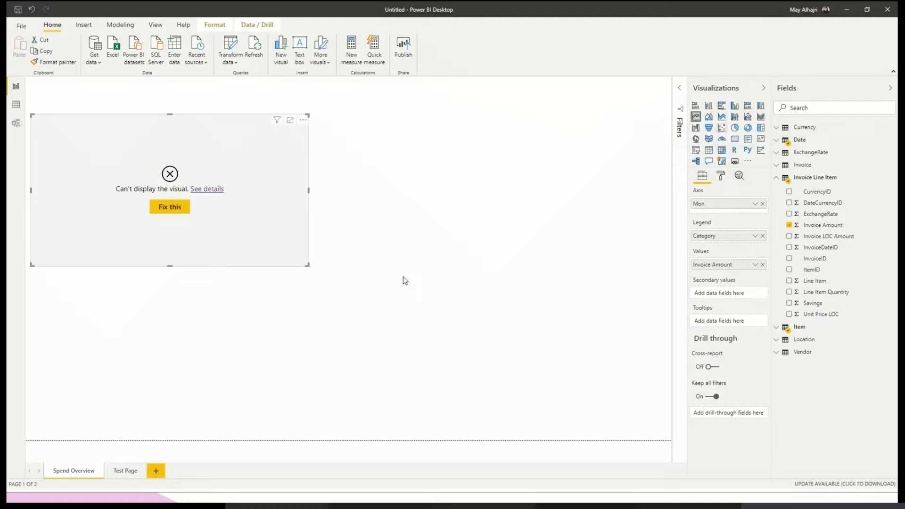
left_click(169, 208)
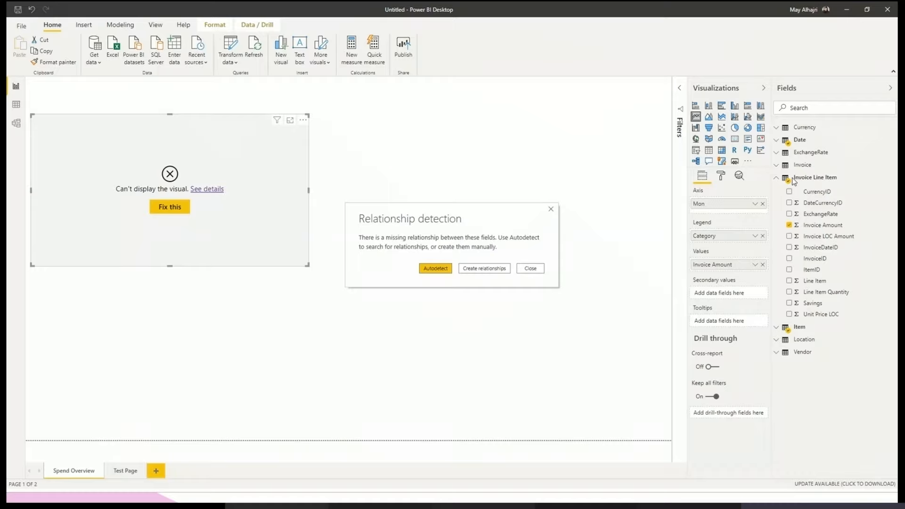
left_click(440, 270)
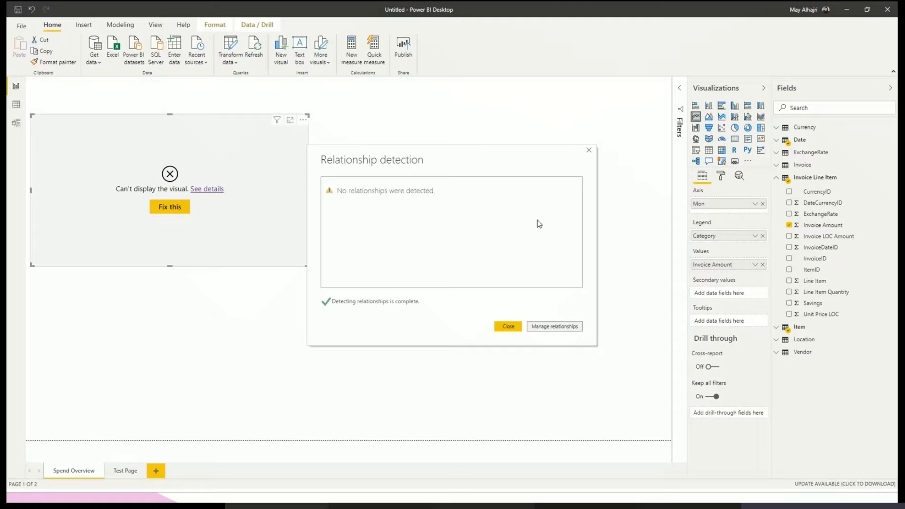
left_click(589, 151)
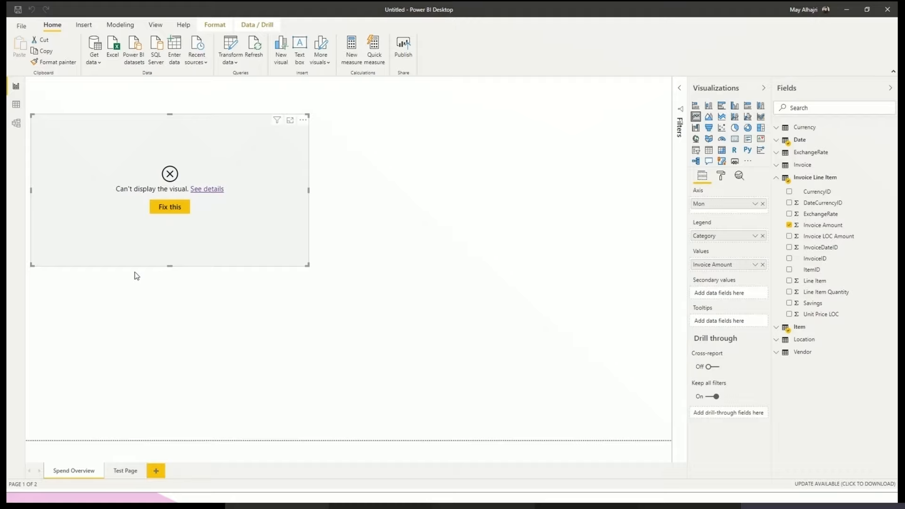
- Open the data model diagram and move the Date table from the far end to just below the Invoice table
left_click(17, 129)
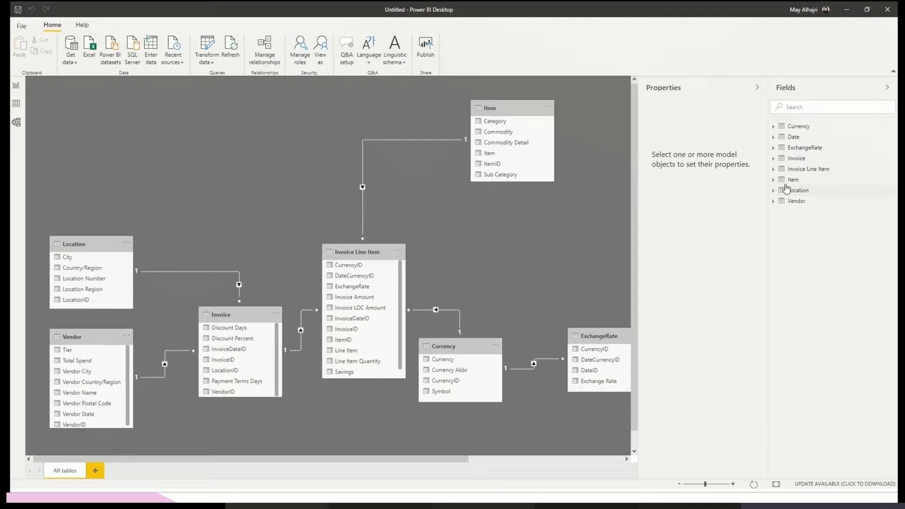
left_click(774, 180)
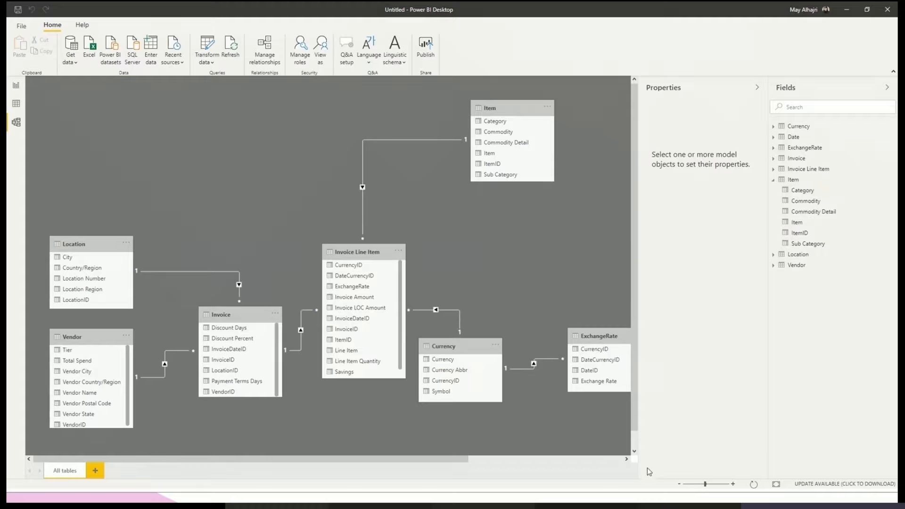
left_click(679, 484)
left_click(678, 484)
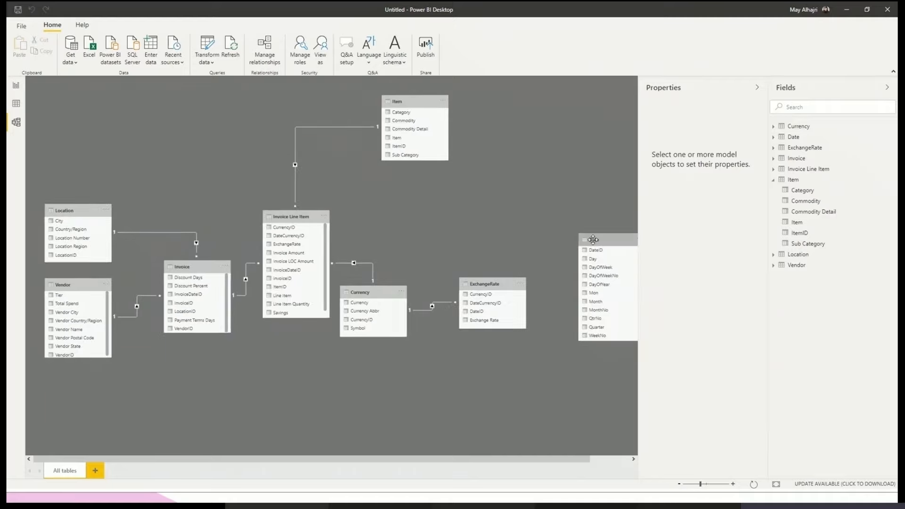
left_click_drag(594, 240, 534, 159)
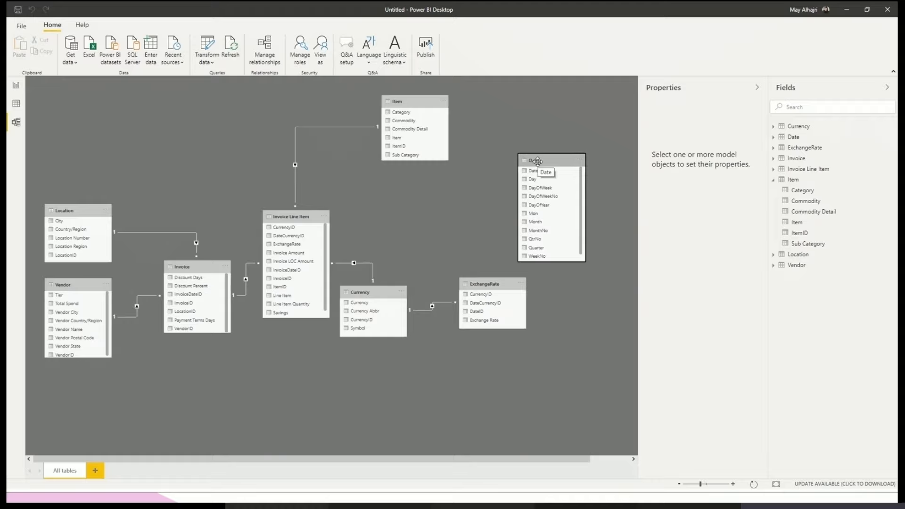
left_click_drag(538, 162, 175, 349)
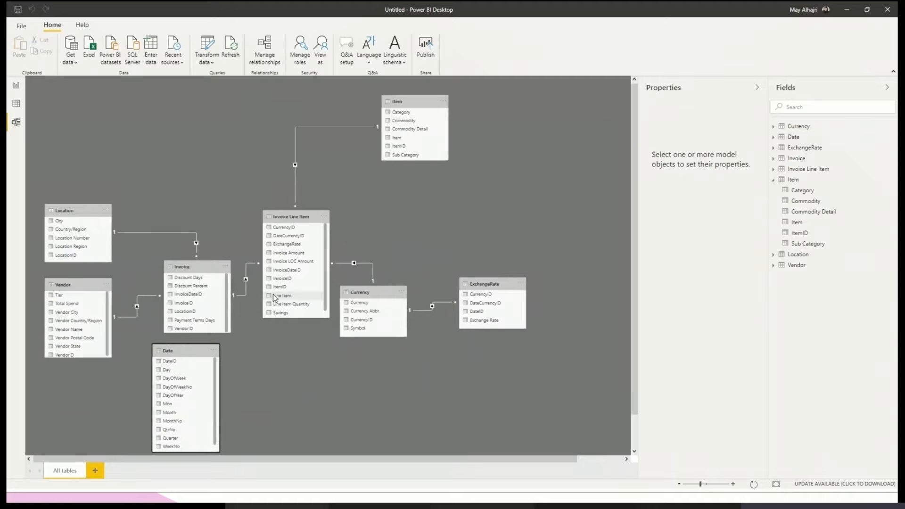
left_click(679, 484)
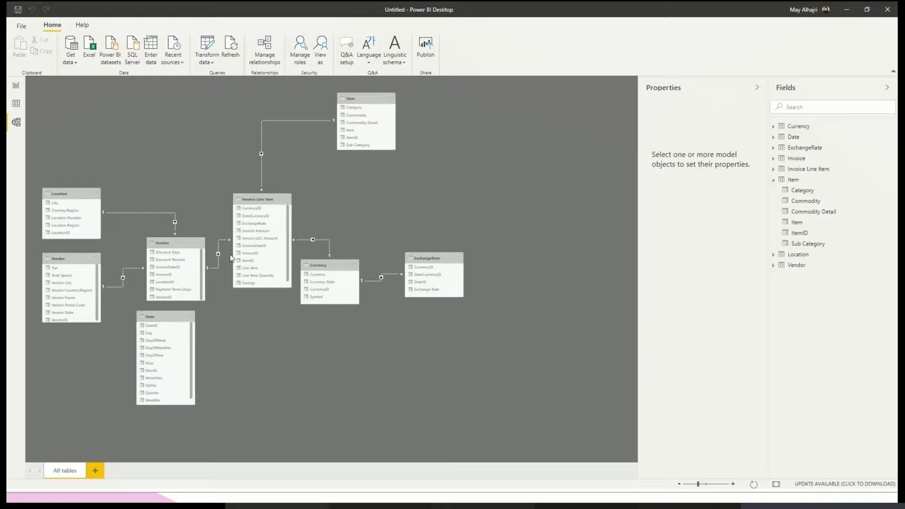
mouse_move(157, 317)
left_mouse_down()
mouse_move(142, 319)
mouse_move(159, 319)
left_mouse_up()
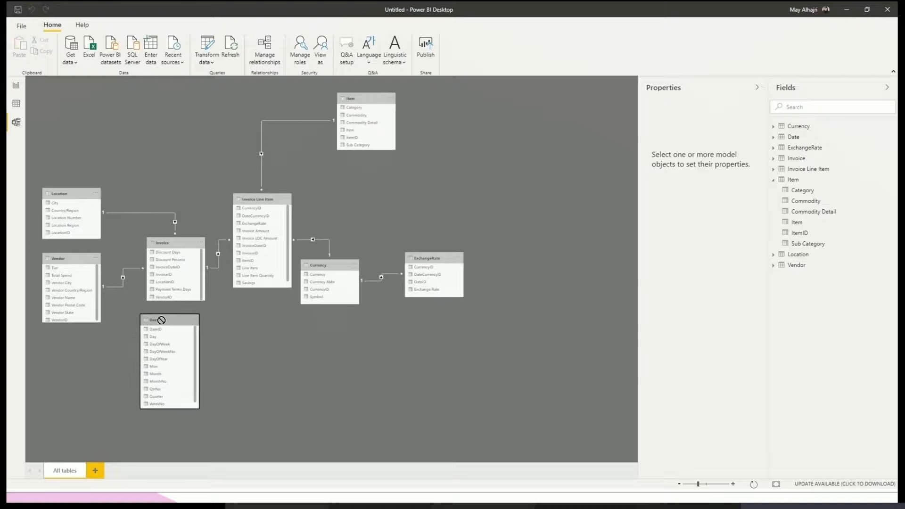
left_click(733, 484)
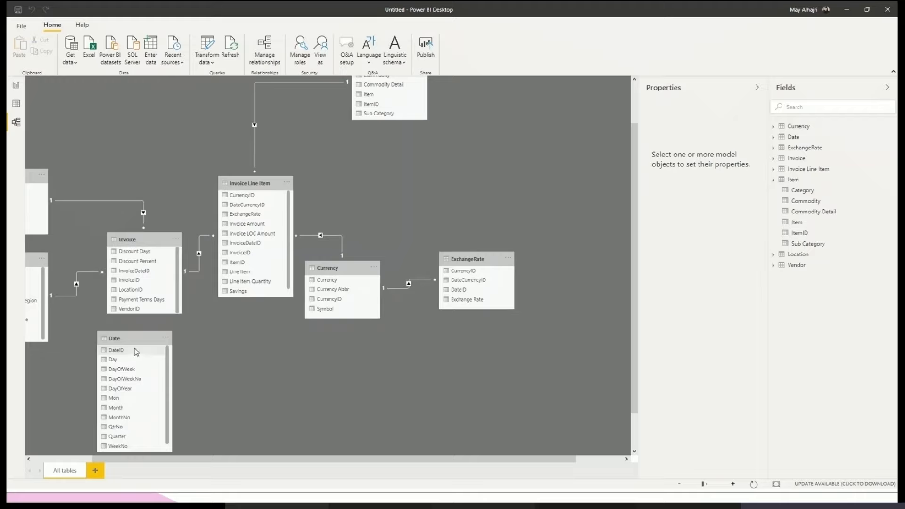
- Place the Date table beneath Invoice Line Item and create an active many-to-many relationship from its DateID to Invoice's InvoiceDateID, filtering both directions
left_click_drag(136, 340, 284, 325)
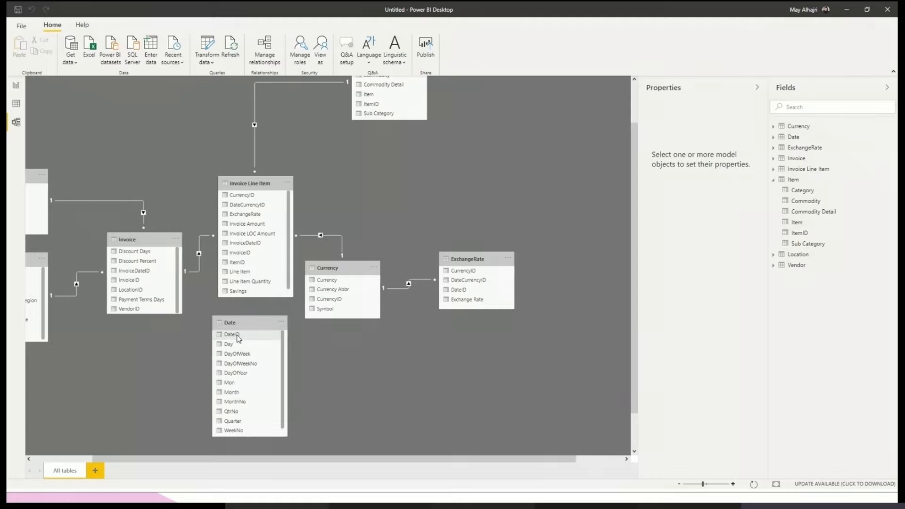
left_click_drag(238, 338, 161, 280)
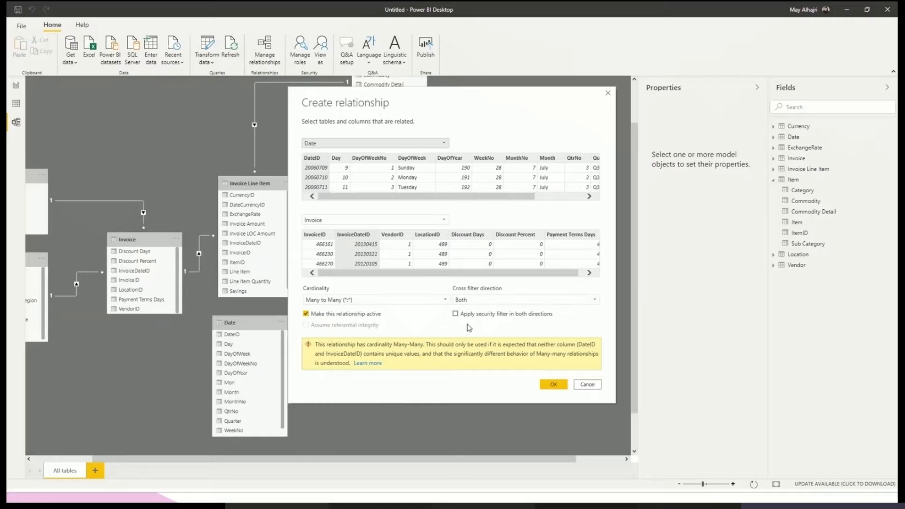
left_click(554, 385)
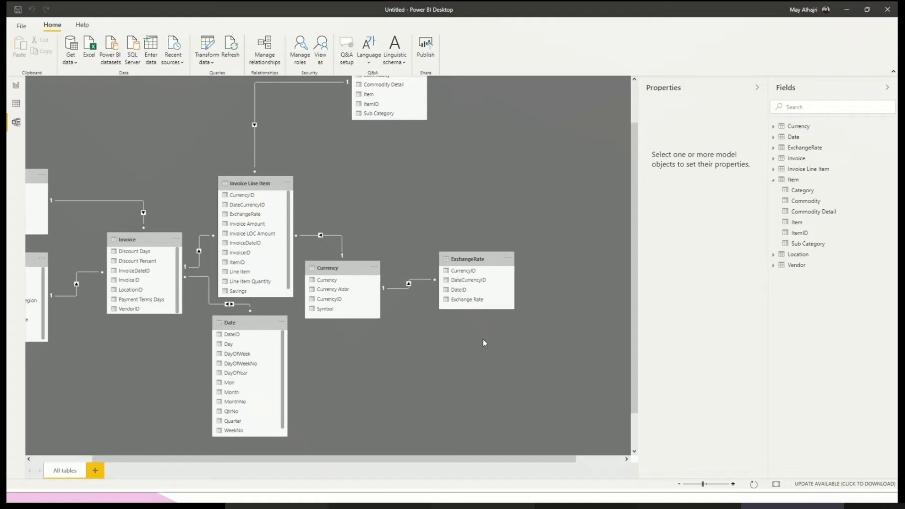
- Return to the report and make the line chart slightly narrower and shorter, keeping its upper-left corner in place
left_click(17, 87)
mouse_move(126, 169)
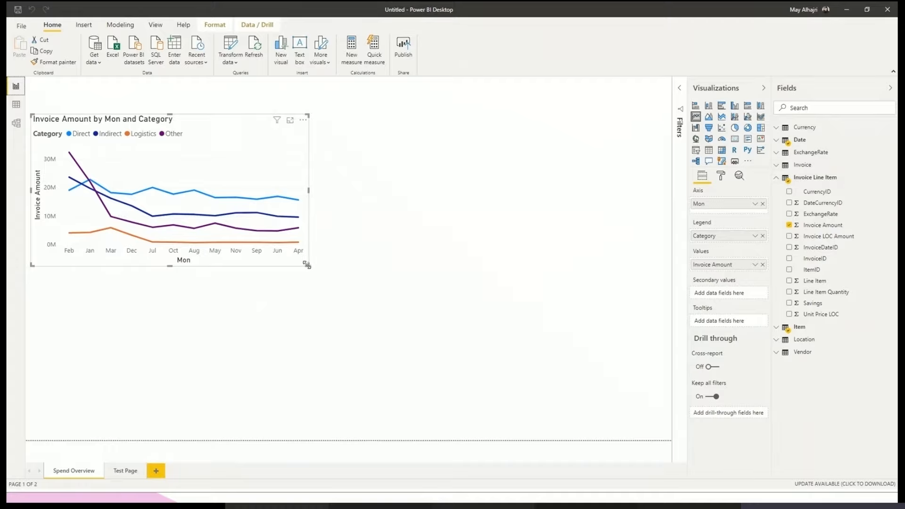
left_click_drag(307, 265, 280, 238)
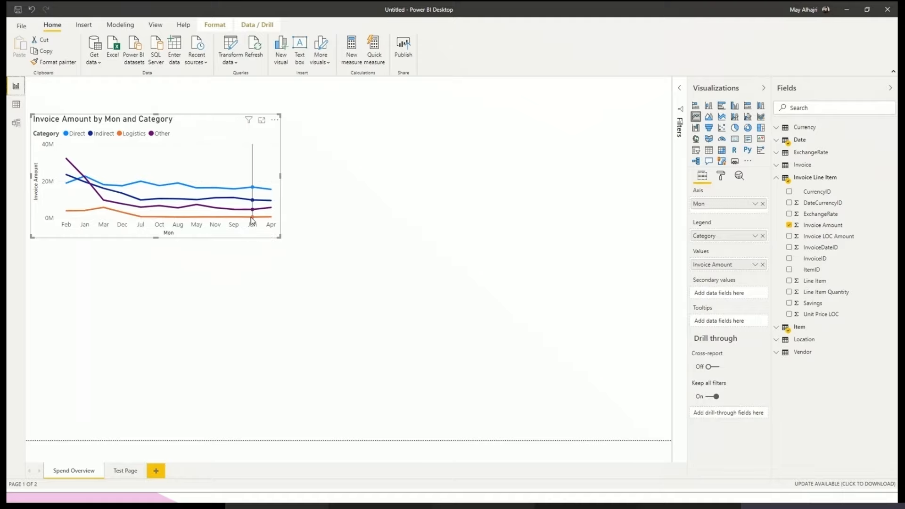
- Open the line chart's formatting and switch its X axis and Y axis off and back on
left_click(721, 176)
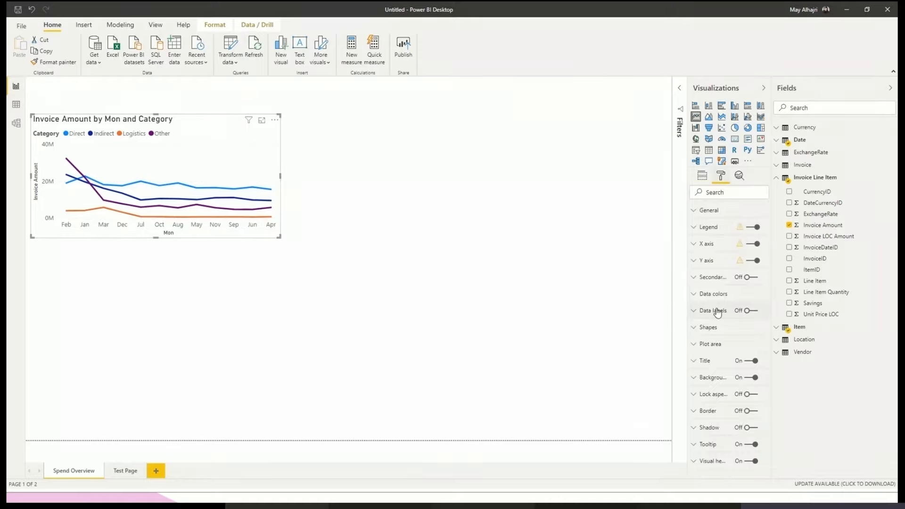
left_click(755, 245)
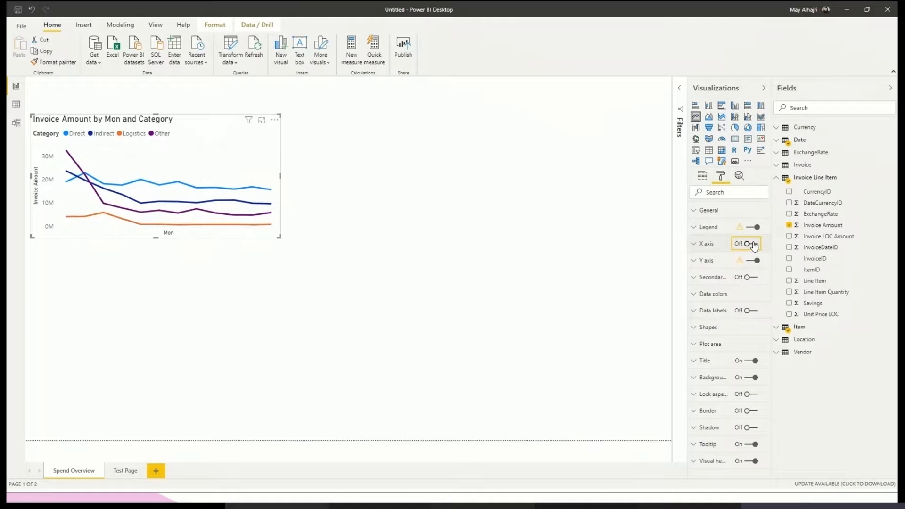
left_click(753, 244)
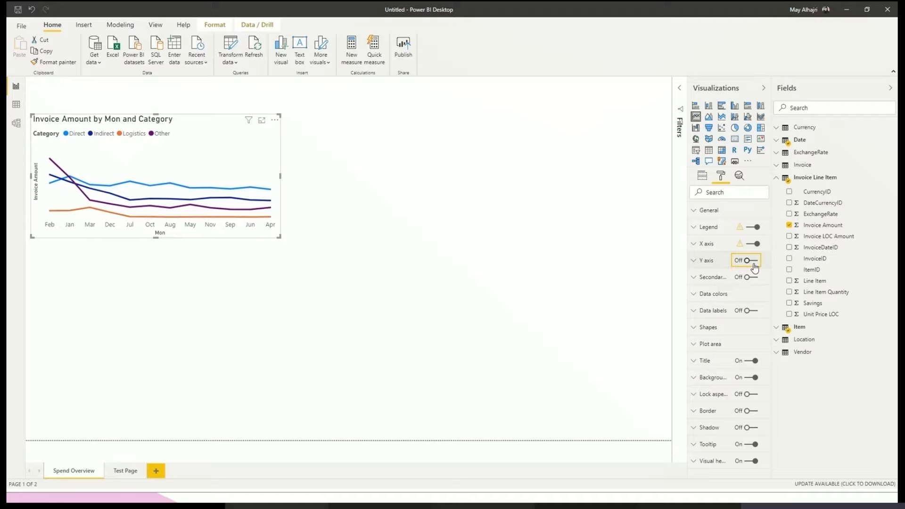
left_click(755, 264)
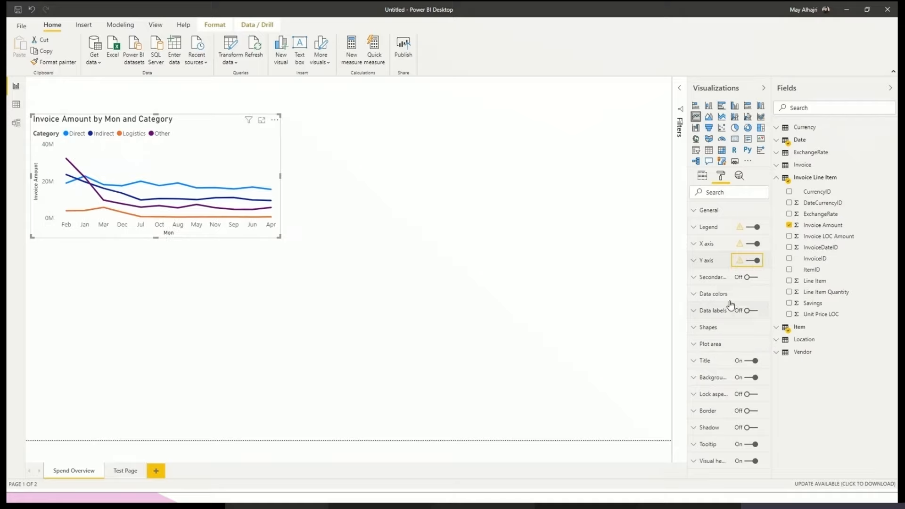
- Centre the line chart's title and give it a gold background colour from the theme palette
left_click(714, 366)
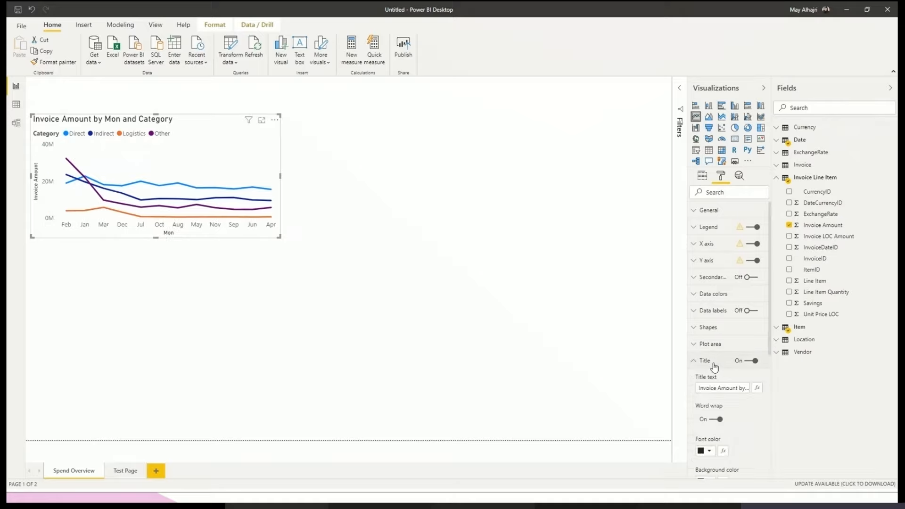
scroll(715, 366, "down", 3)
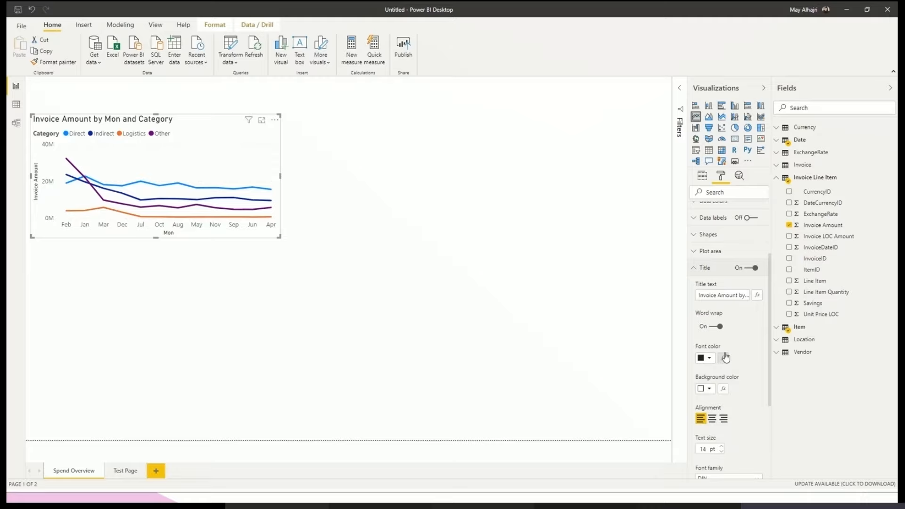
left_click(712, 418)
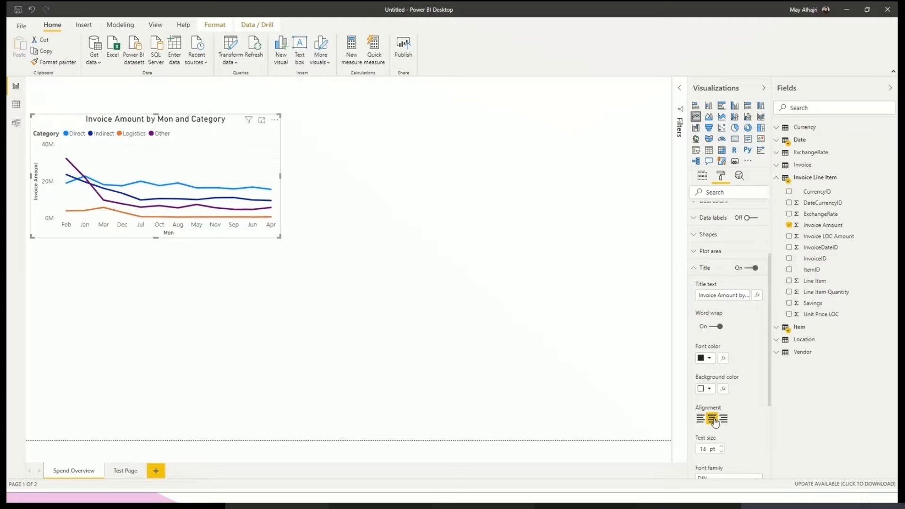
left_click(709, 392)
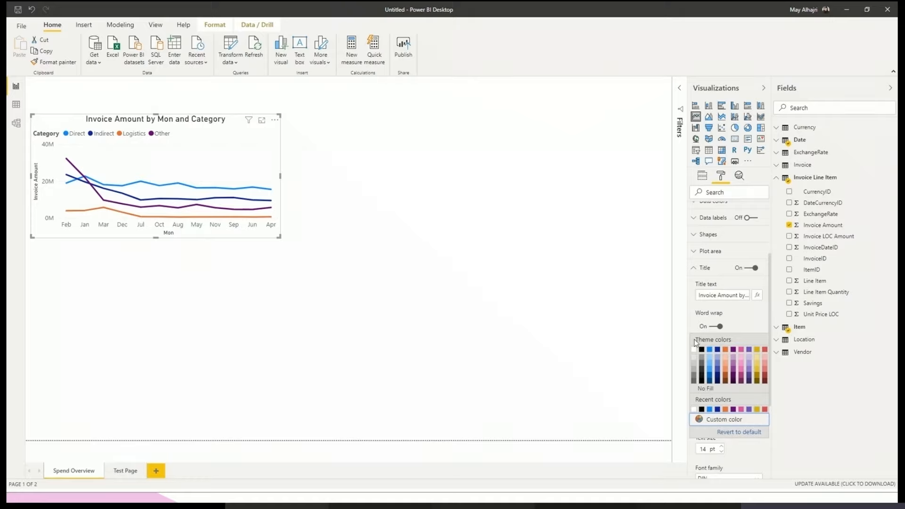
left_click(757, 373)
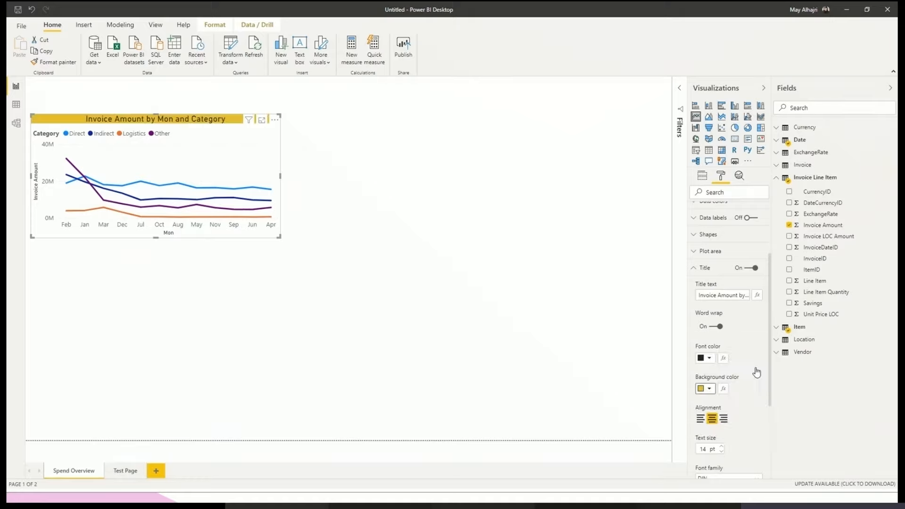
left_click(704, 269)
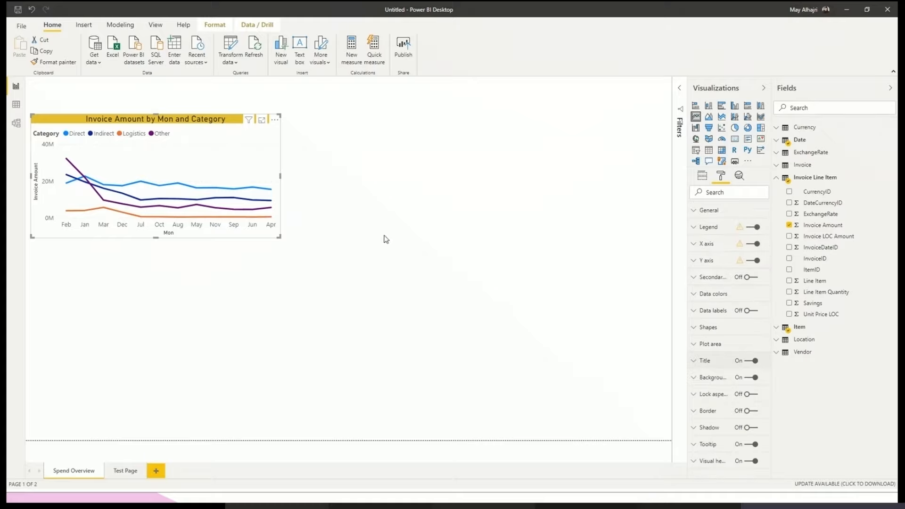
- Set the line chart's background to a light grey theme shade with 48% transparency
left_click(742, 381)
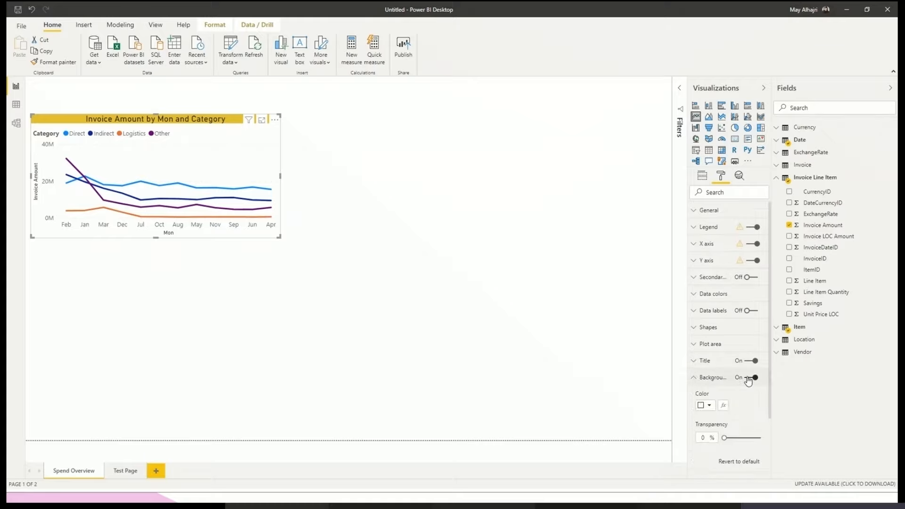
left_click(707, 406)
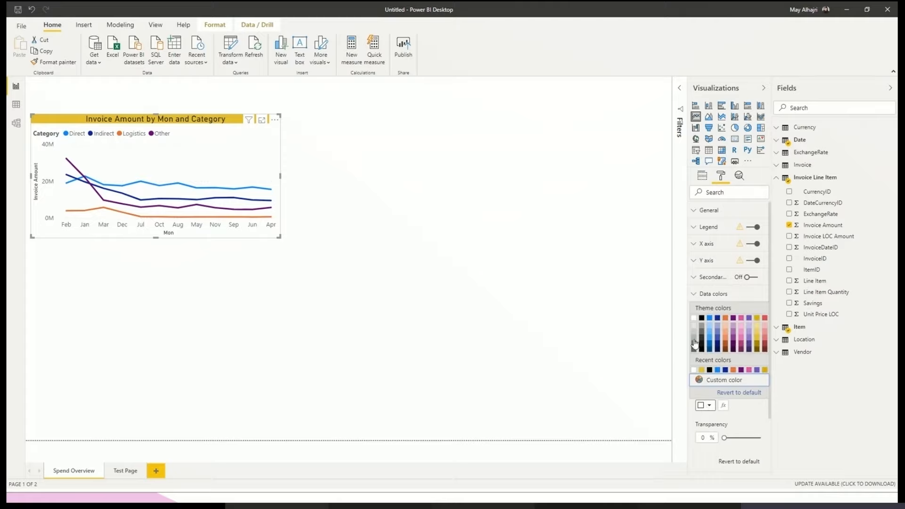
left_click(694, 341)
left_click(707, 406)
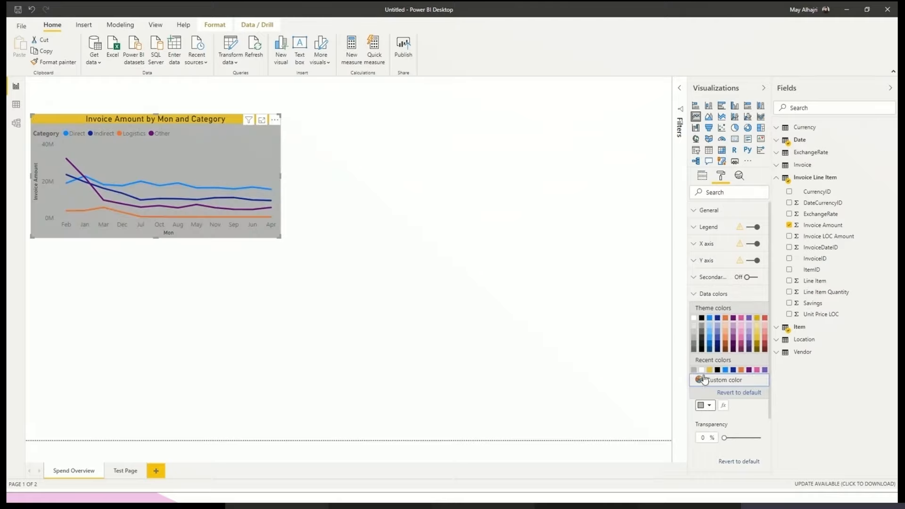
left_click(697, 332)
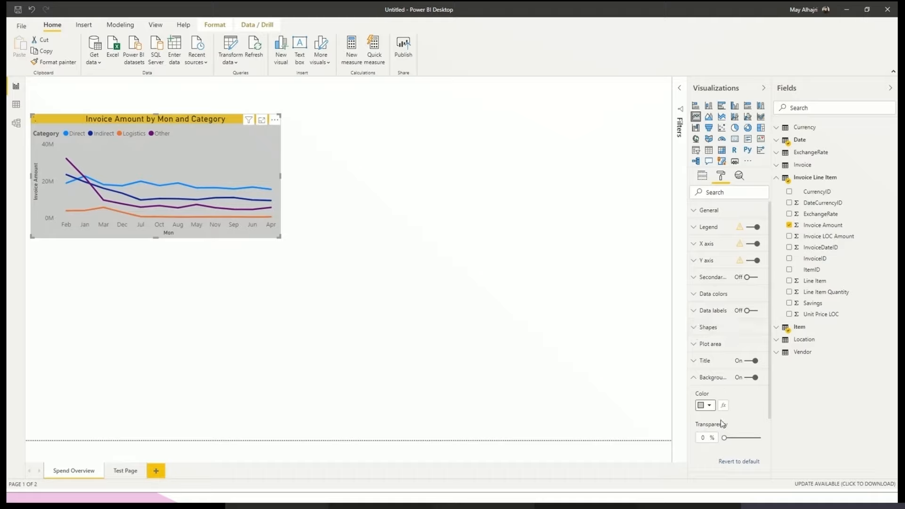
left_click_drag(724, 439, 742, 438)
scroll(718, 418, "down", 3)
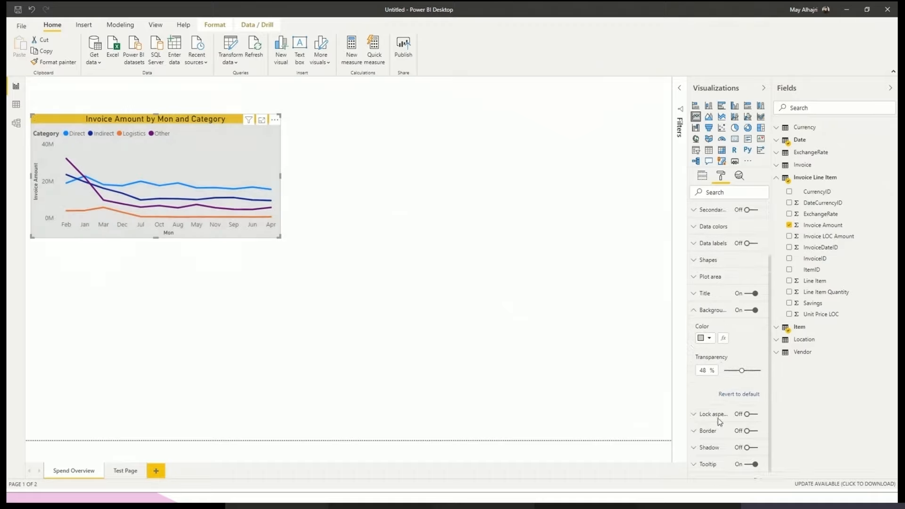
left_click(712, 305)
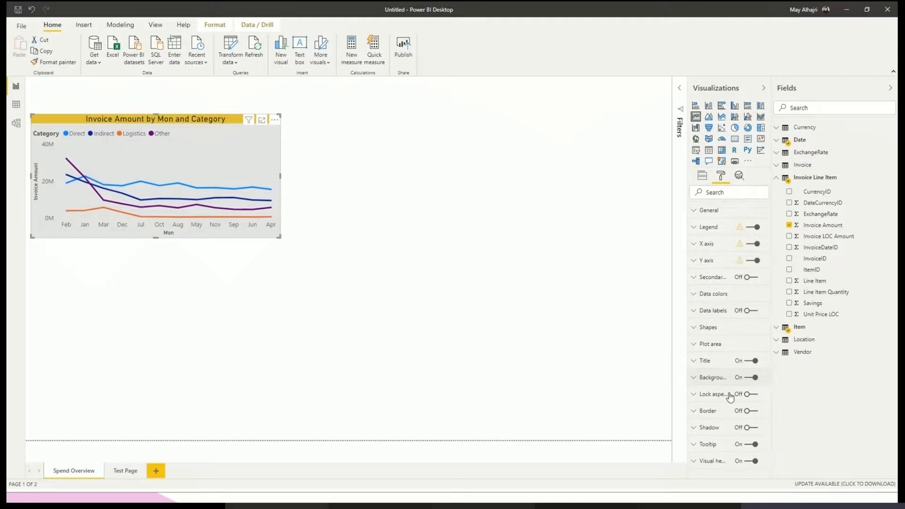
- Switch on the line chart's border and round its corners with a 30 px radius
left_click(749, 414)
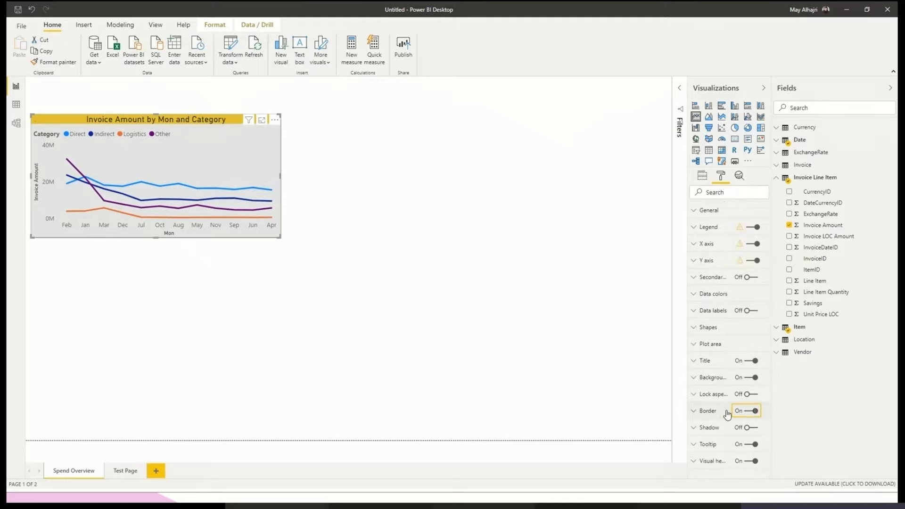
left_click(710, 412)
scroll(726, 464, "down", 2)
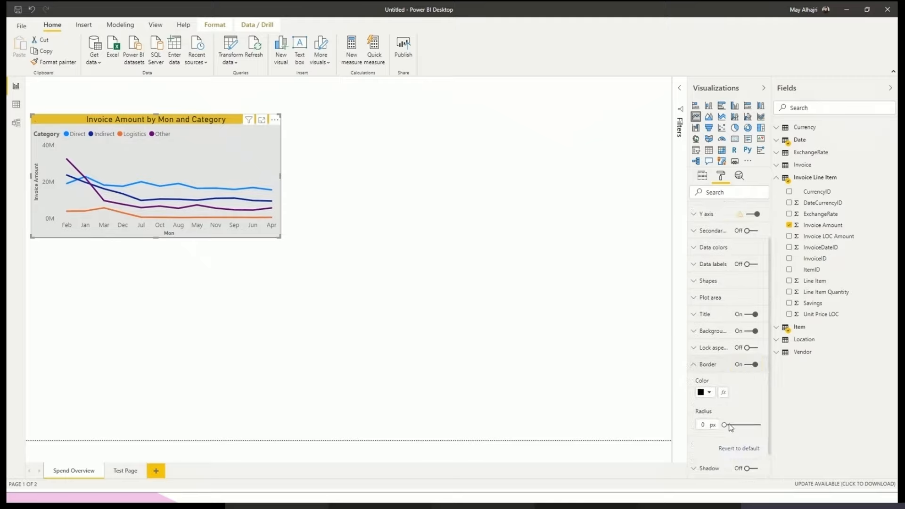
left_click_drag(725, 426, 744, 426)
left_click(427, 320)
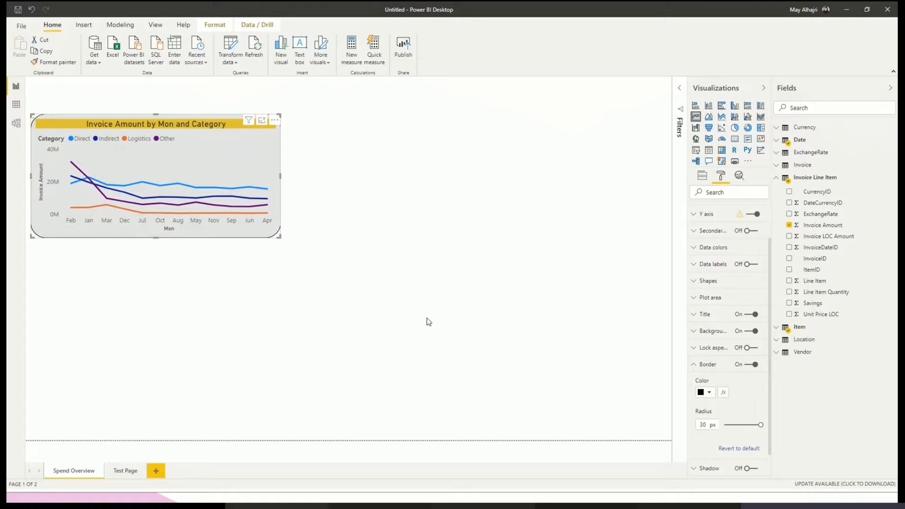
left_click(265, 232)
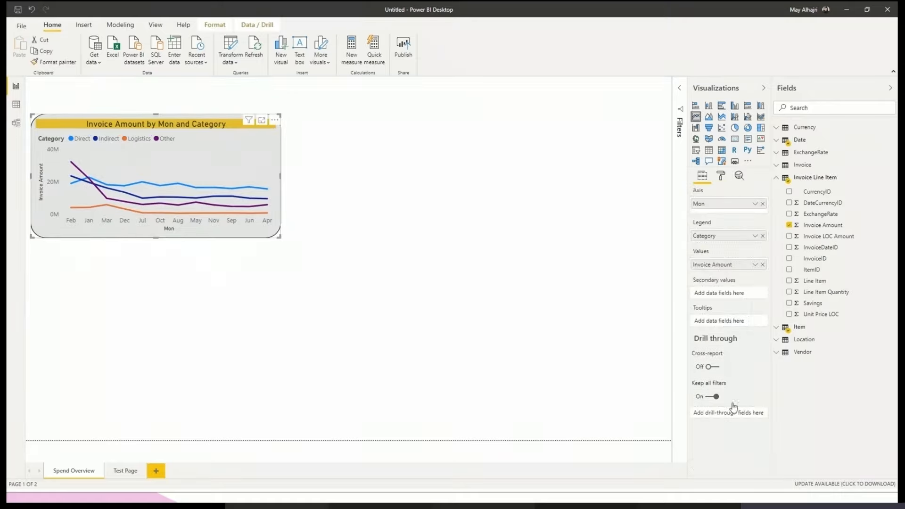
- Review the line chart's data colour settings for each category, switching Show all on to view the month colours and off again
left_click(719, 178)
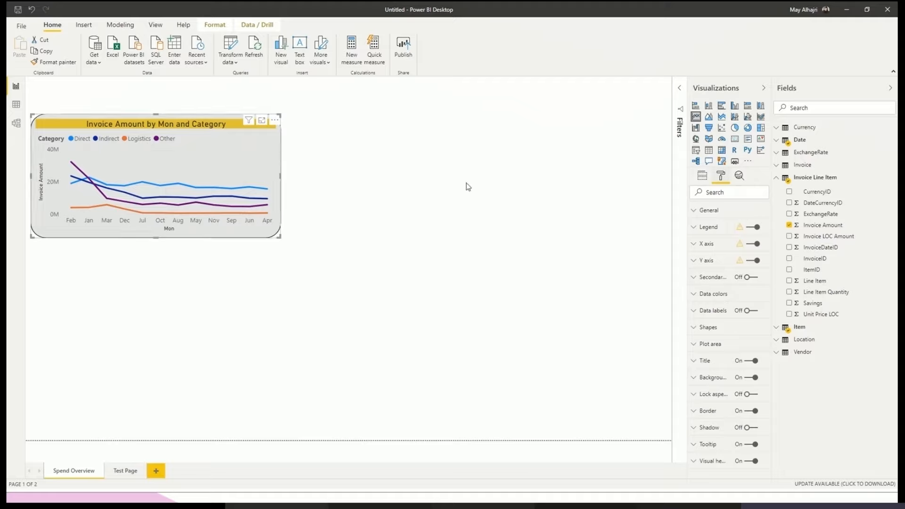
left_click(716, 294)
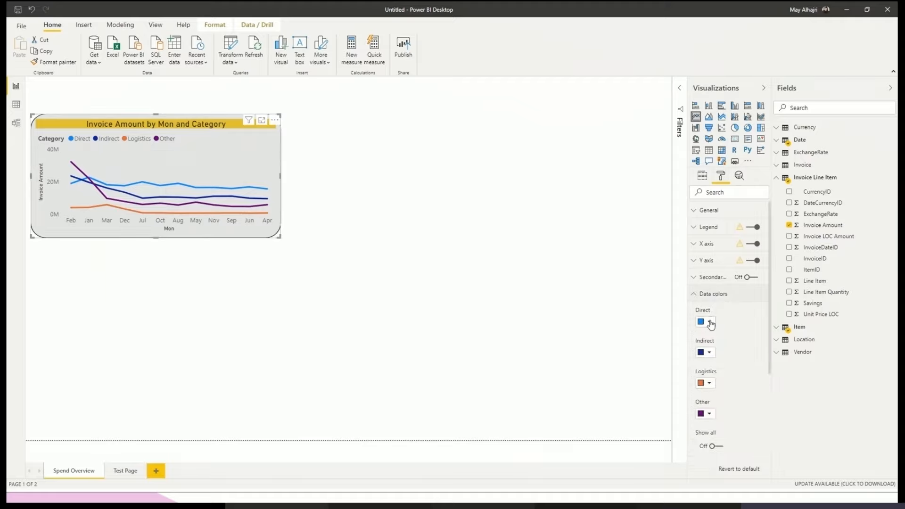
left_click(709, 322)
left_click(711, 322)
left_click(712, 447)
scroll(714, 449, "down", 3)
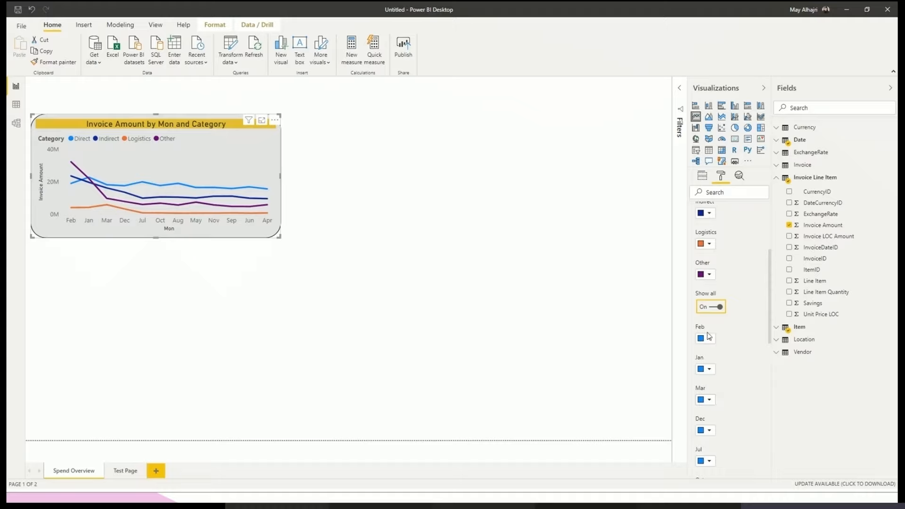
scroll(711, 349, "down", 1)
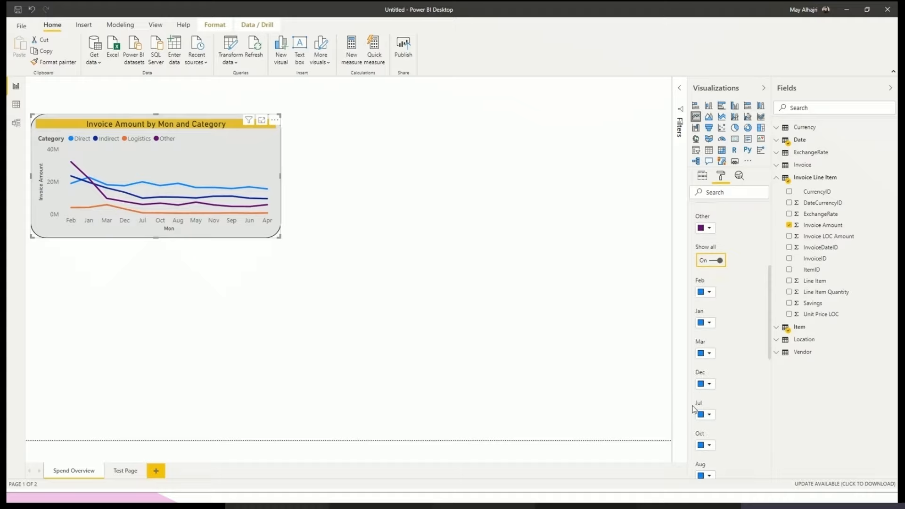
scroll(699, 430, "up", 1)
scroll(703, 415, "up", 2)
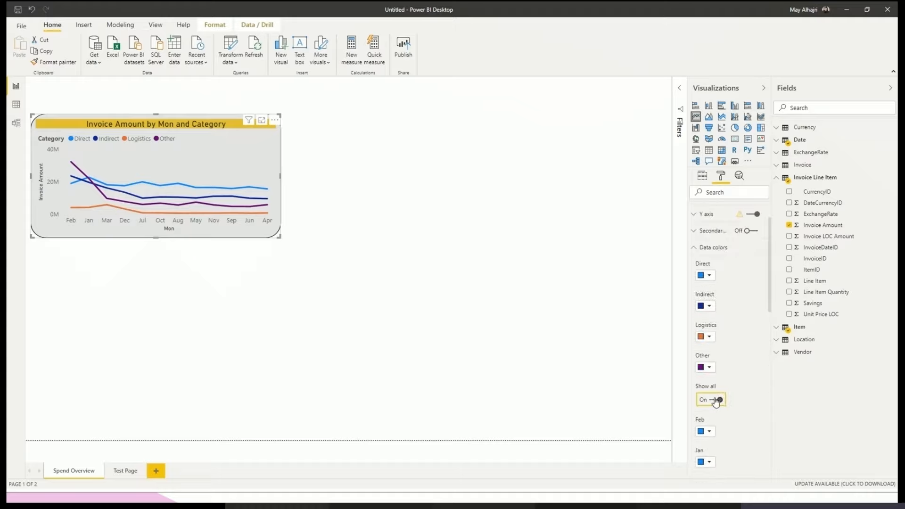
left_click(712, 399)
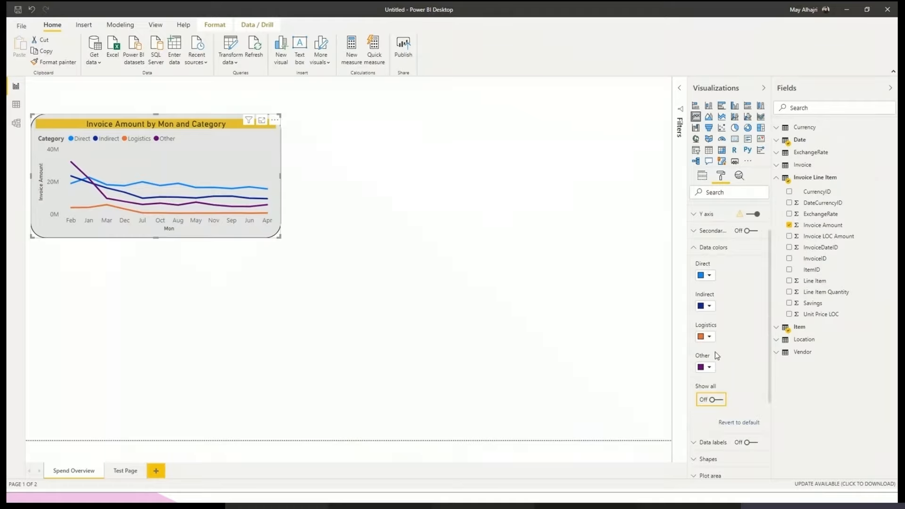
left_click(712, 249)
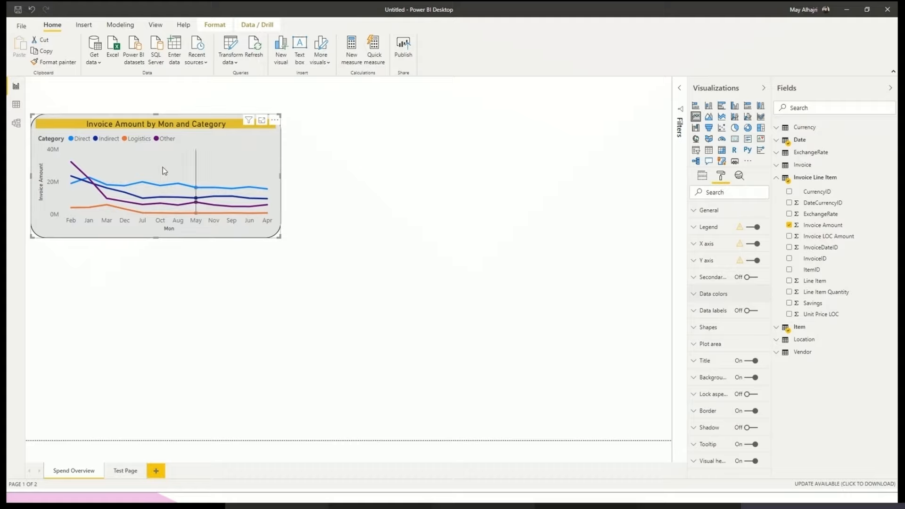
- Look over the additional options offered for the line chart, such as exporting and sorting, without choosing one
mouse_move(160, 167)
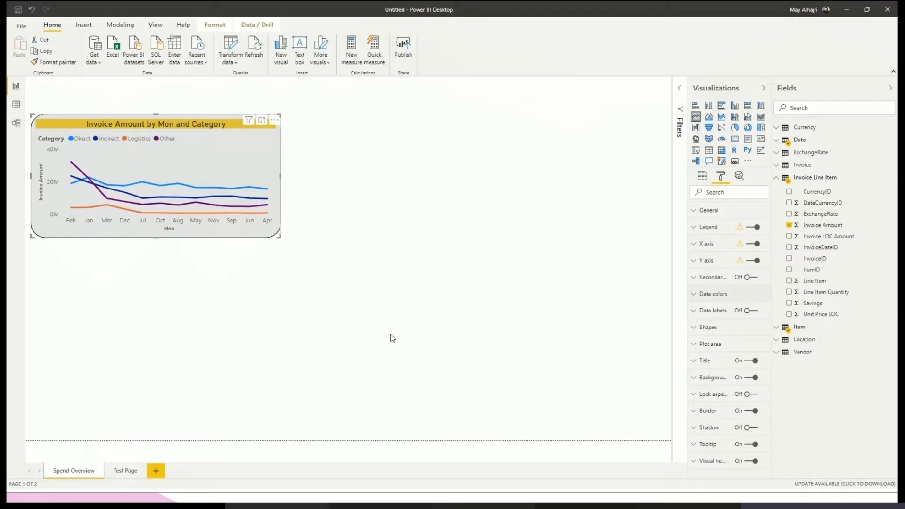
left_click(274, 122)
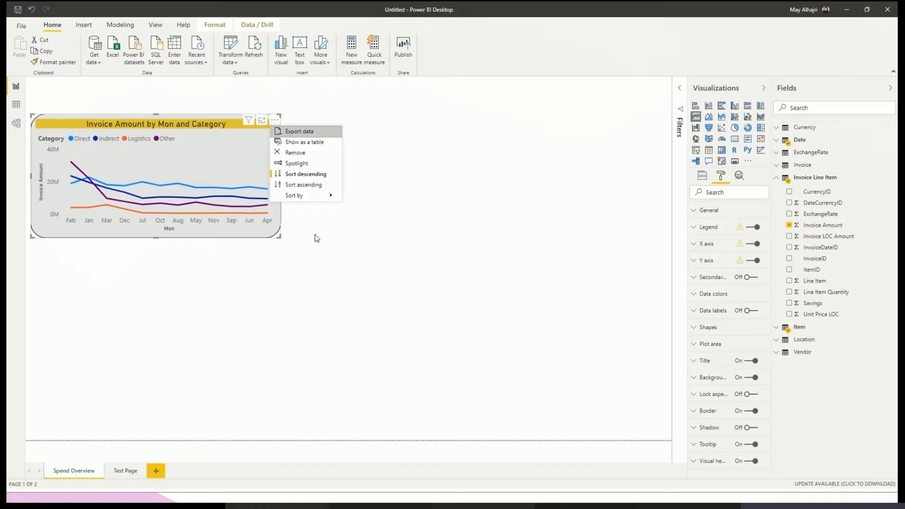
left_click(261, 103)
- Switch off the visual header in the line chart's formatting
left_click(270, 126)
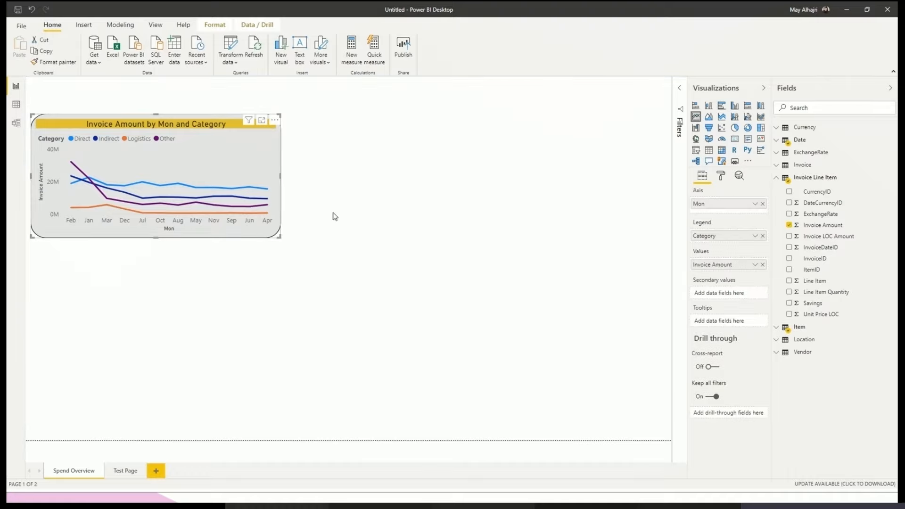
left_click(722, 176)
left_click(713, 461)
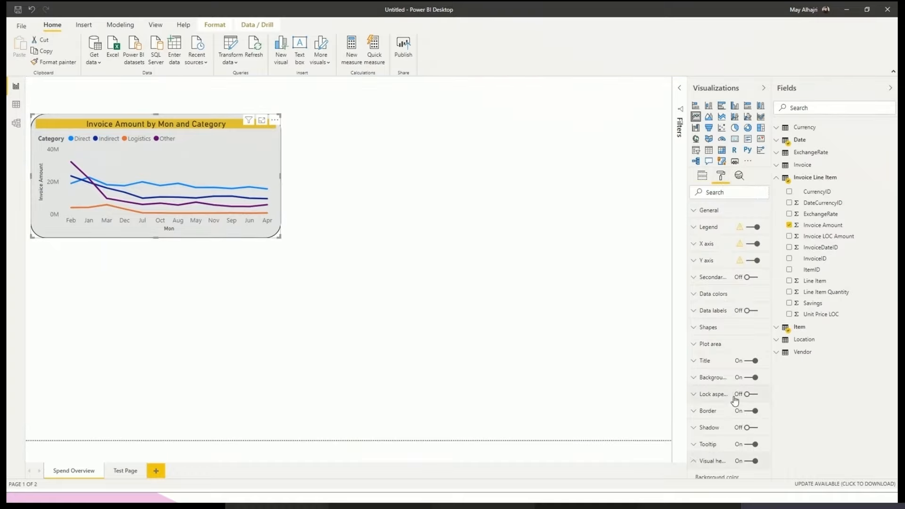
scroll(734, 400, "down", 2)
left_click(753, 368)
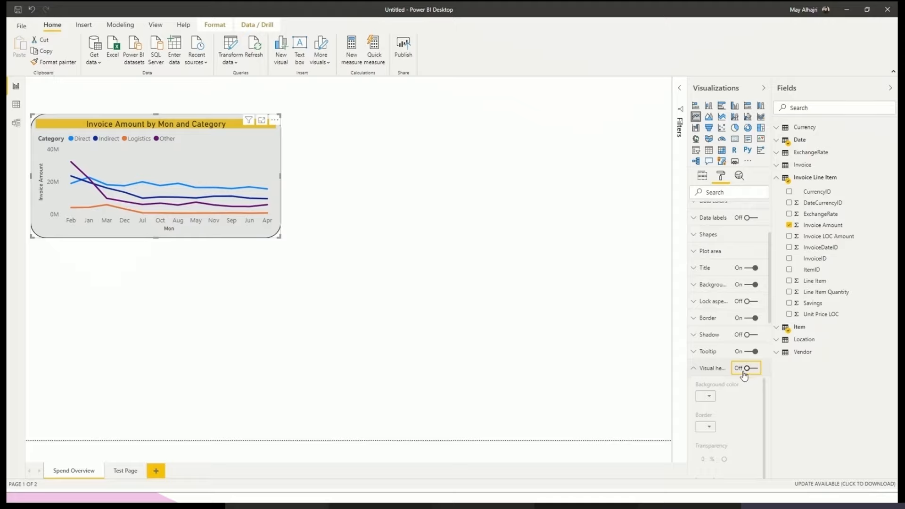
left_click(710, 372)
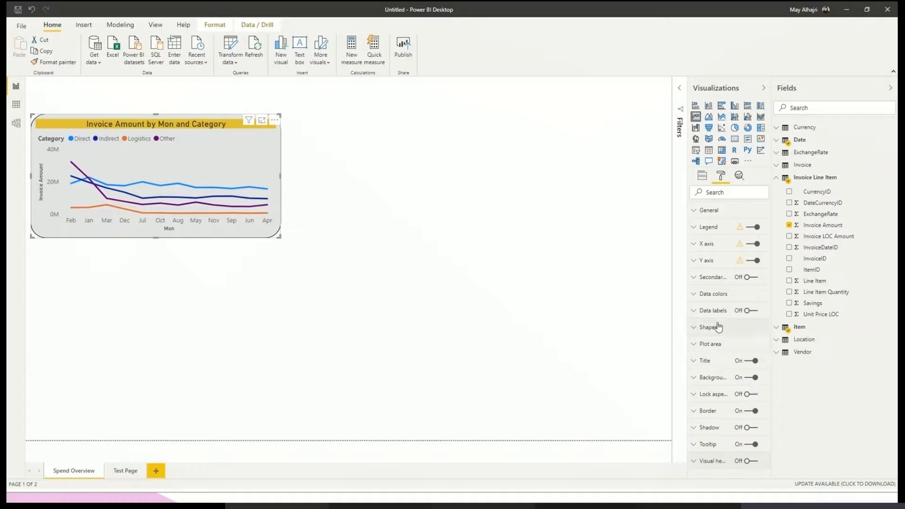
- Try data labels on the line chart at 8 pt text size, and switch them off again
left_click(748, 311)
left_click(747, 311)
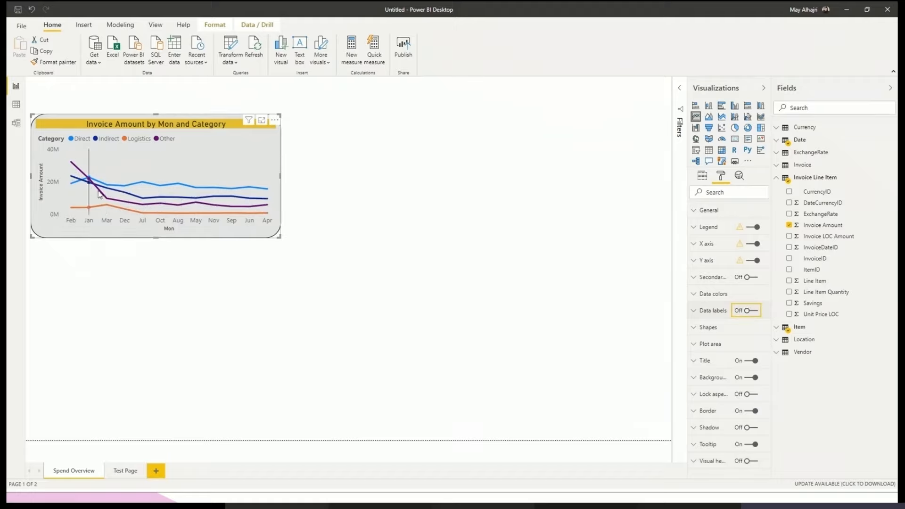
left_click(748, 312)
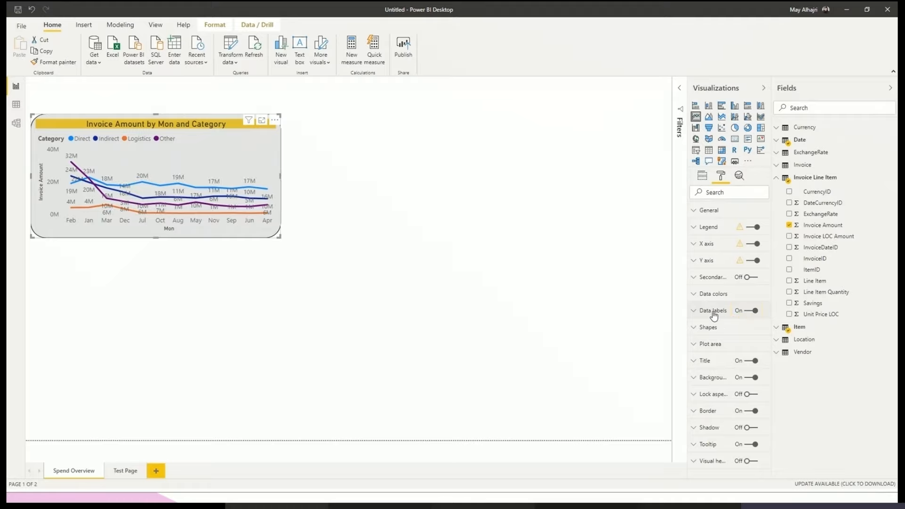
left_click(714, 314)
scroll(703, 348, "down", 2)
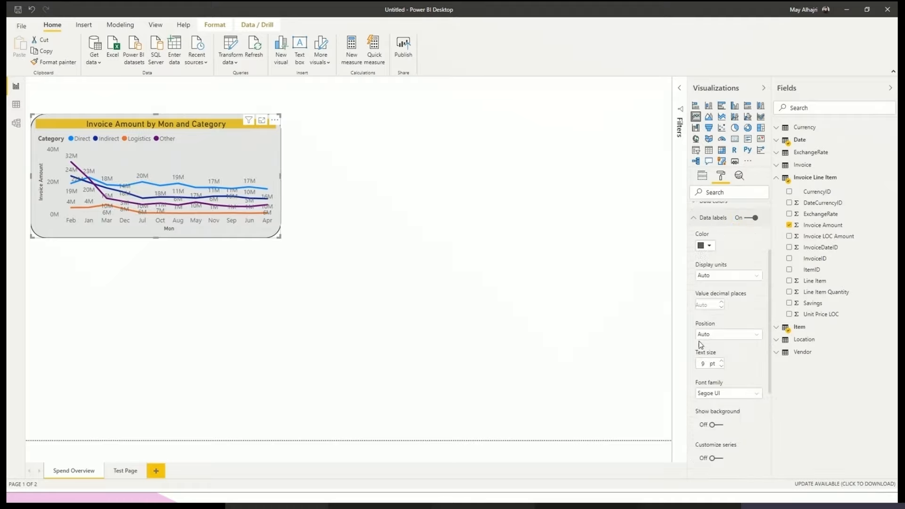
left_click(721, 367)
scroll(719, 372, "down", 1)
scroll(719, 373, "up", 3)
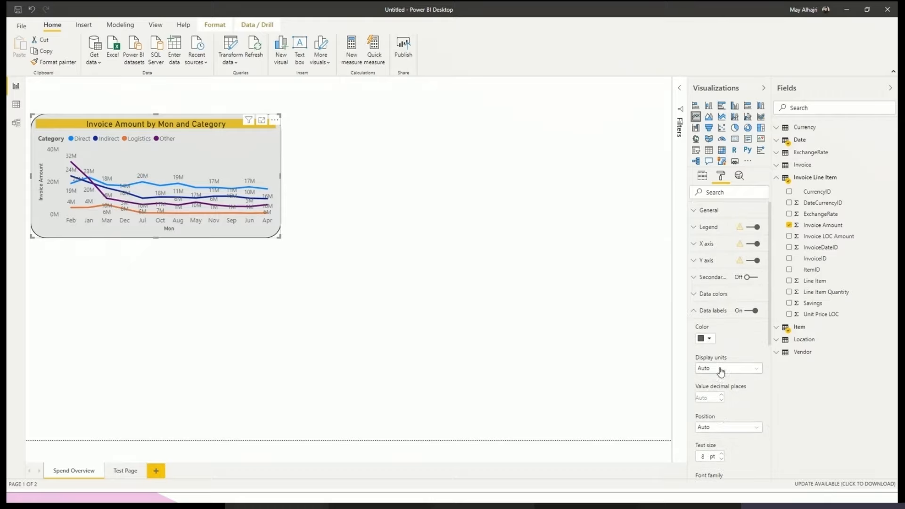
left_click(754, 311)
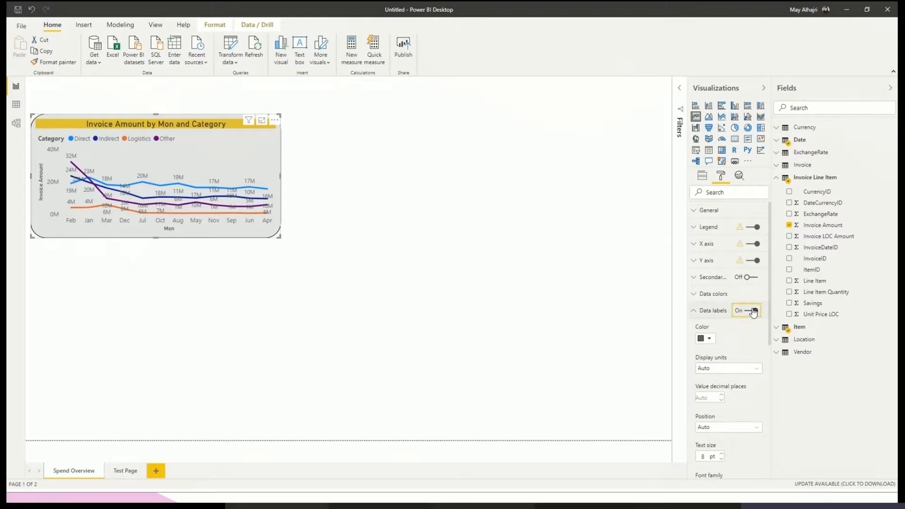
left_click(714, 311)
left_click(717, 295)
left_click(717, 295)
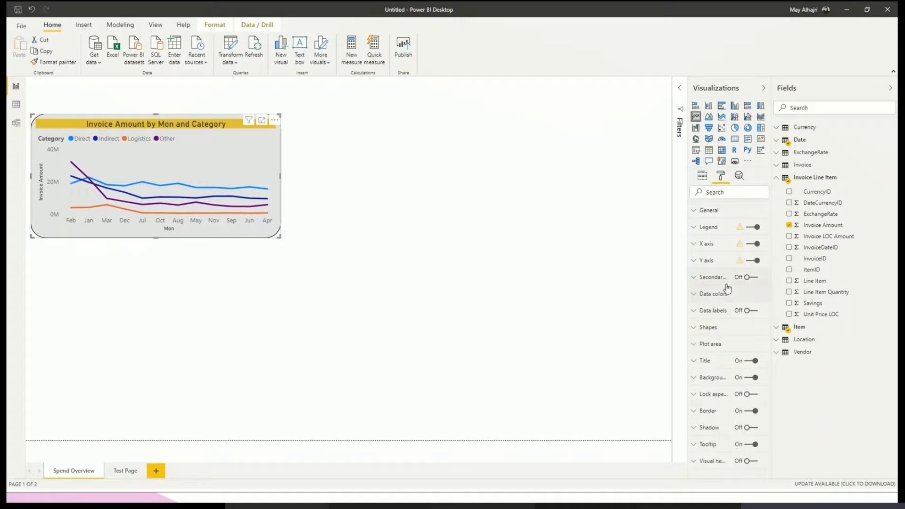
left_click(708, 212)
left_click(709, 212)
left_click(290, 243)
left_click(270, 235)
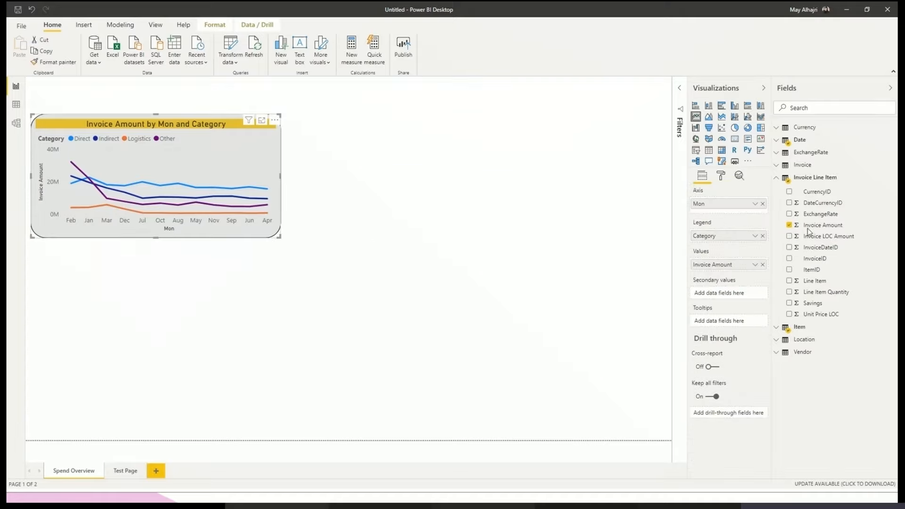
left_click(425, 299)
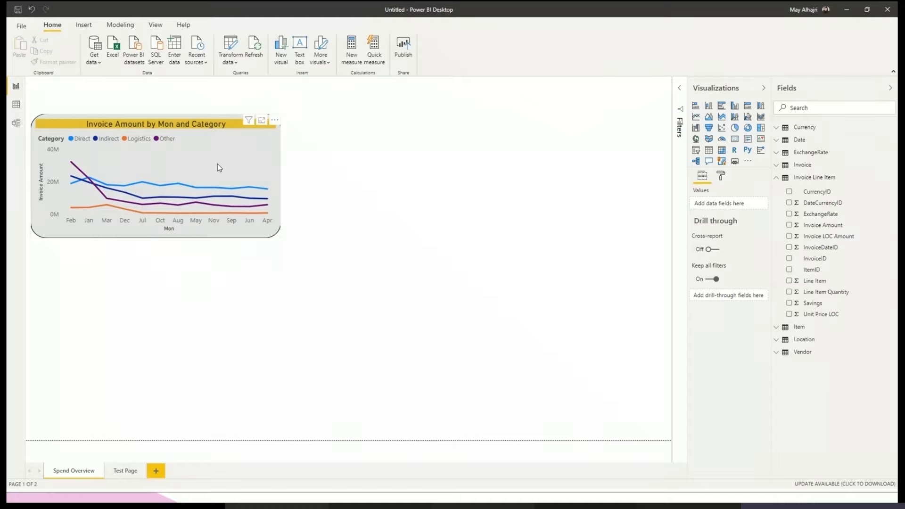
left_click(265, 193)
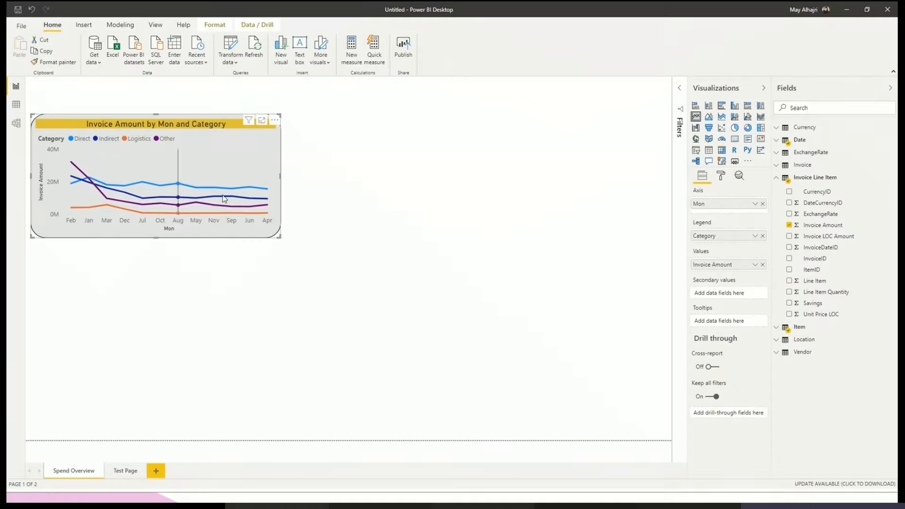
- Create a new table visual below the line chart with the Sub Category and Invoice Amount fields
left_click(189, 327)
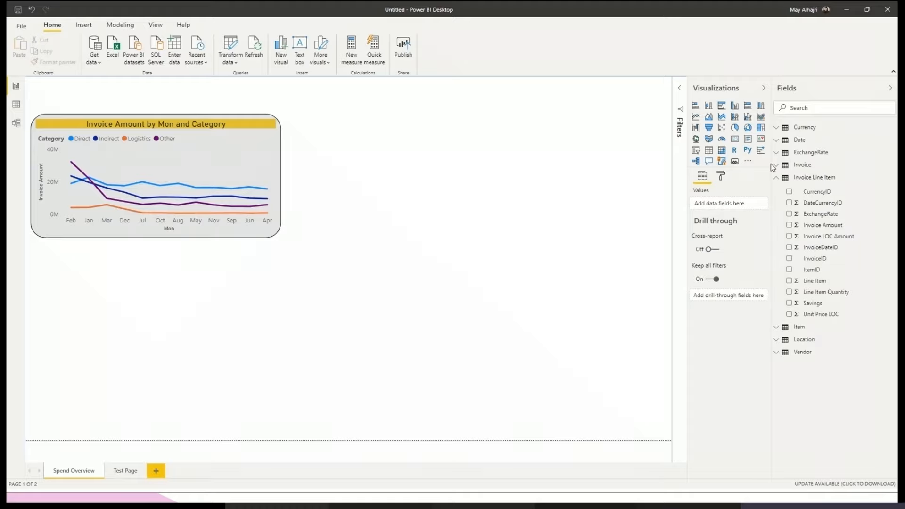
left_click(812, 107)
type("sub")
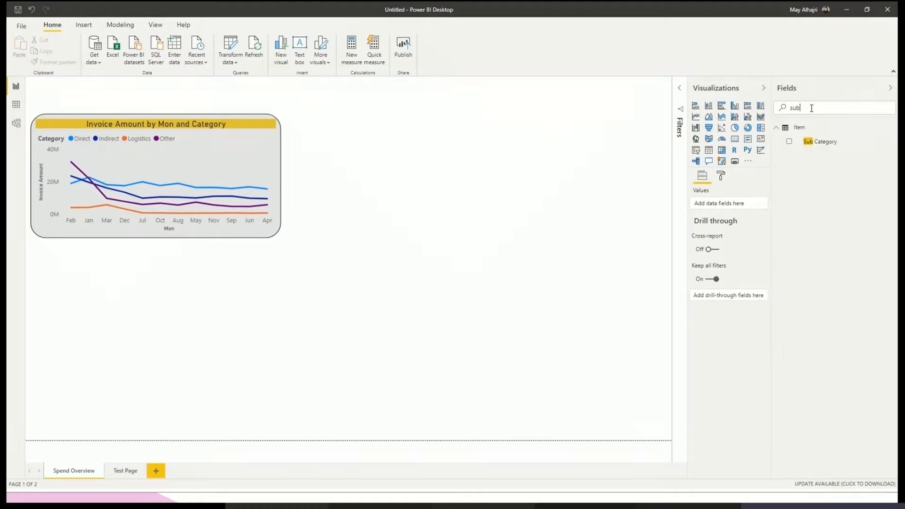
left_click(789, 142)
left_click_drag(813, 109, 772, 114)
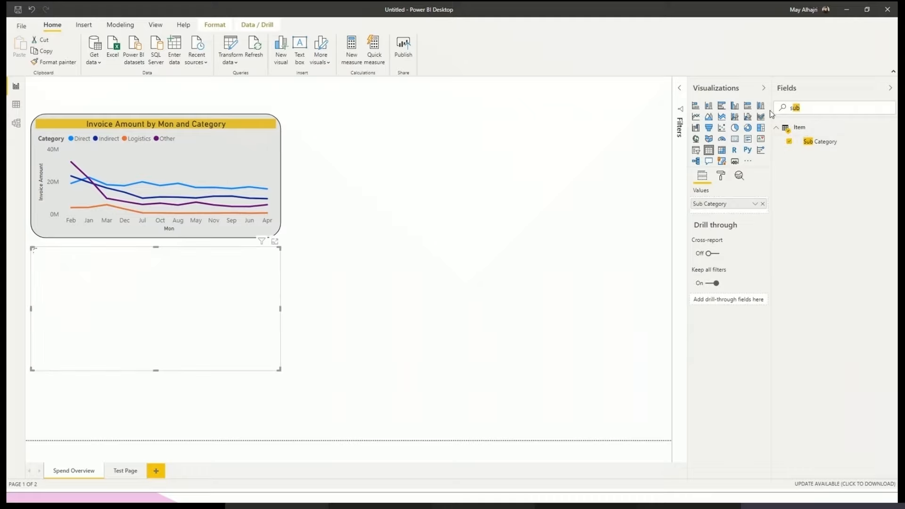
key("BackSpace")
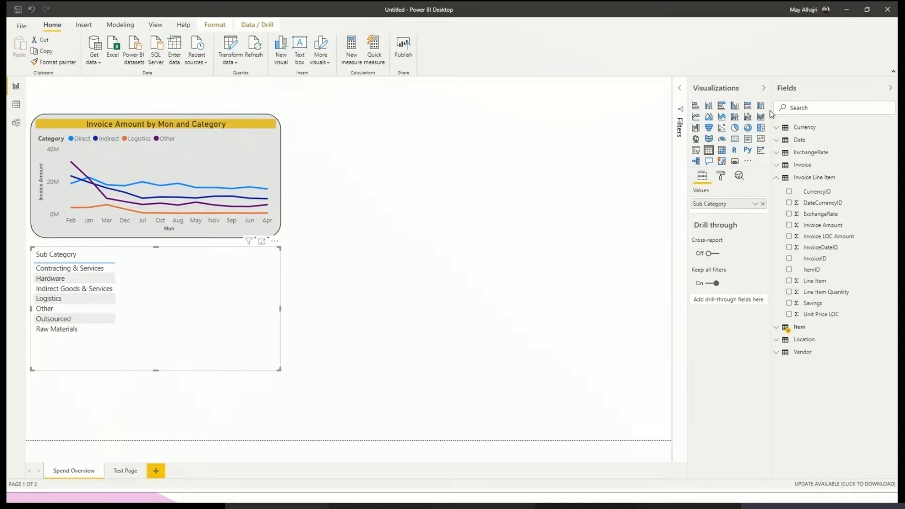
type("inv")
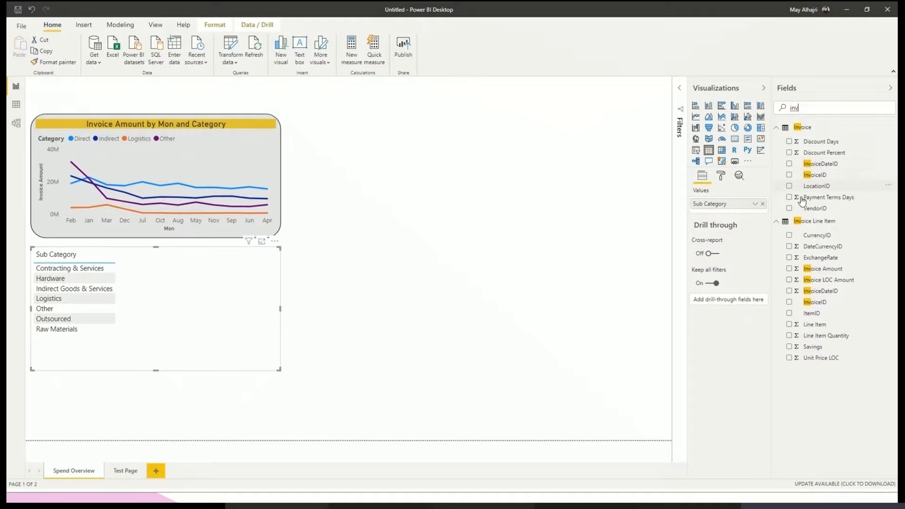
left_click(790, 270)
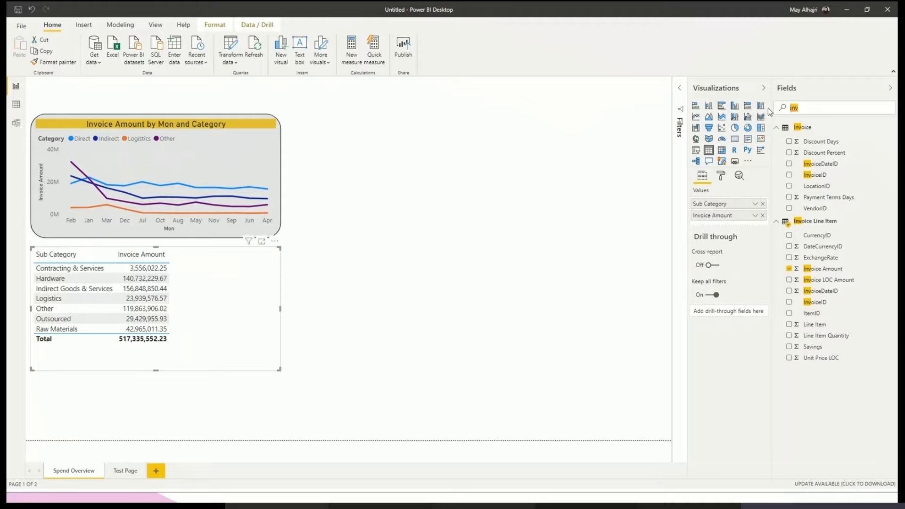
- Find the Commodity Detail field, add it to the new table, and clear the field search
key("BackSpace")
key("BackSpace")
key("BackSpace")
type("de")
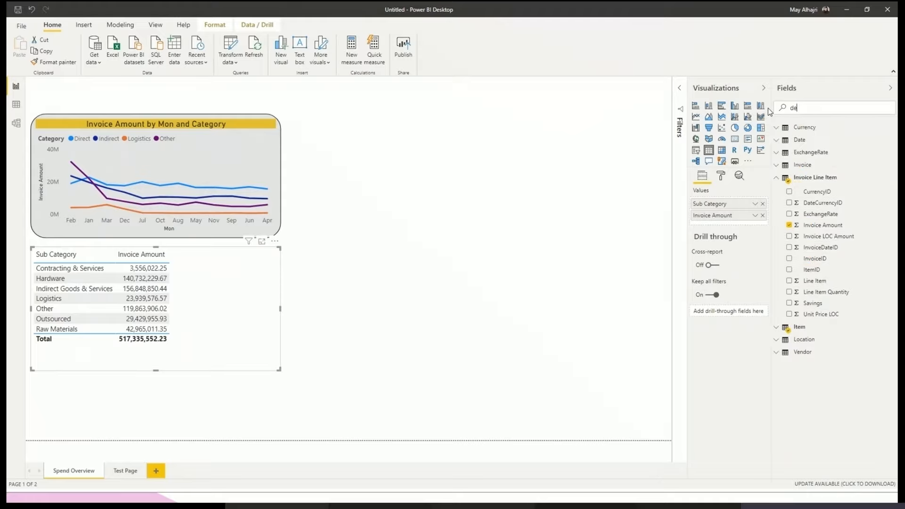
type("tail")
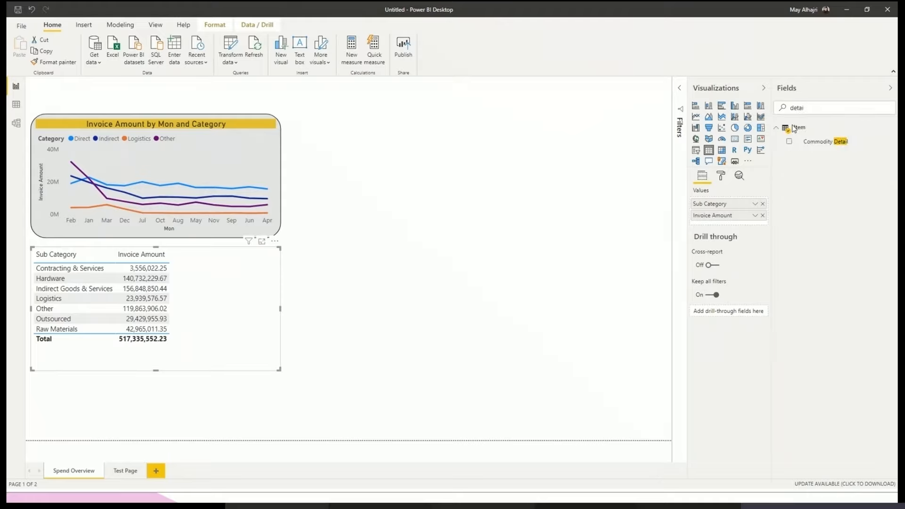
left_click(796, 146)
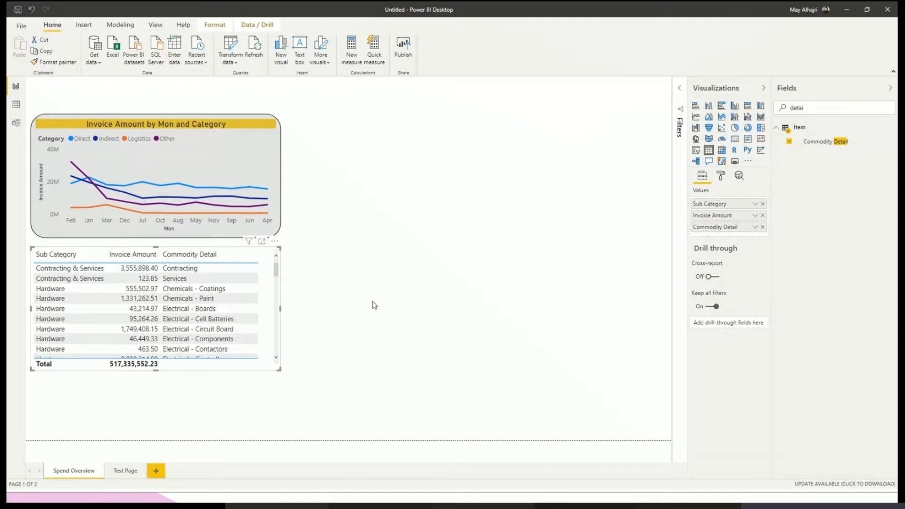
left_click(421, 312)
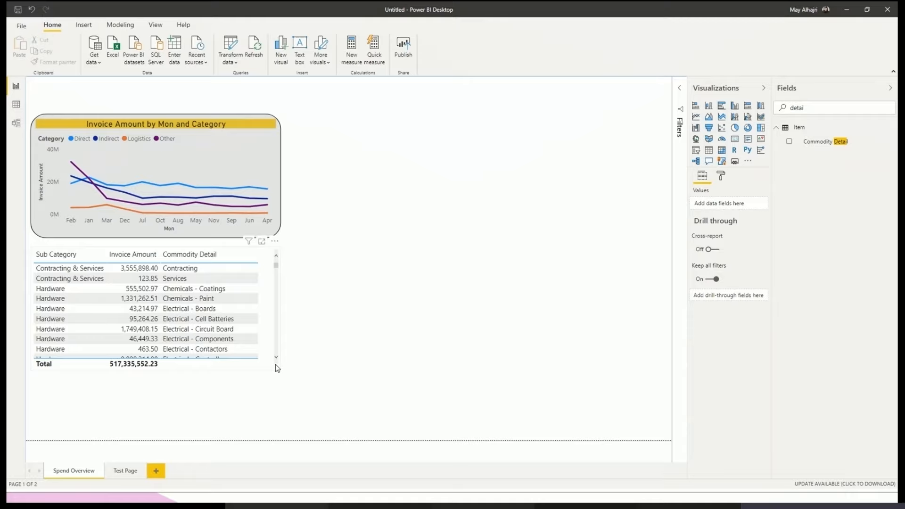
left_click(277, 353)
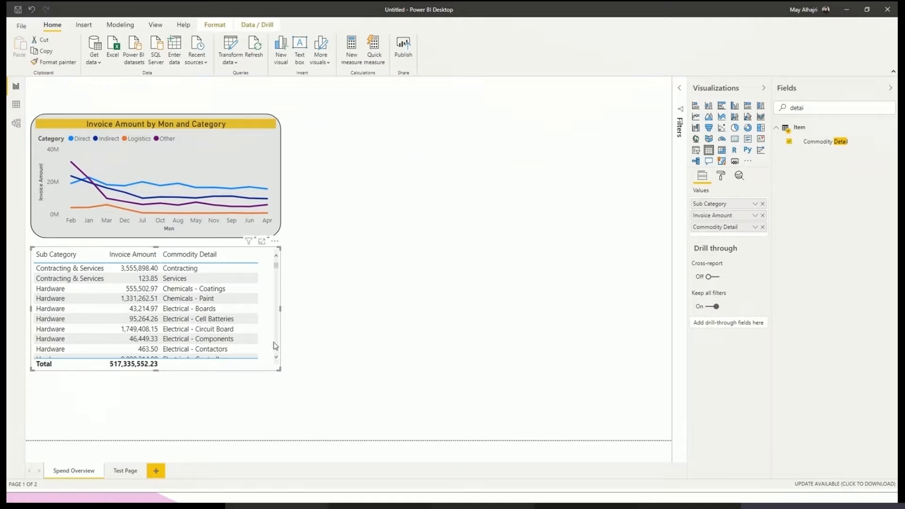
left_click_drag(817, 112, 763, 107)
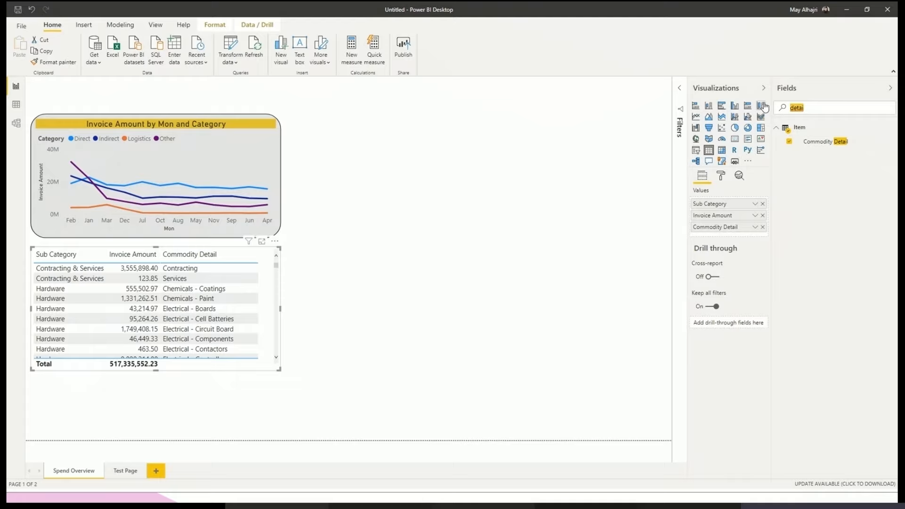
key("BackSpace")
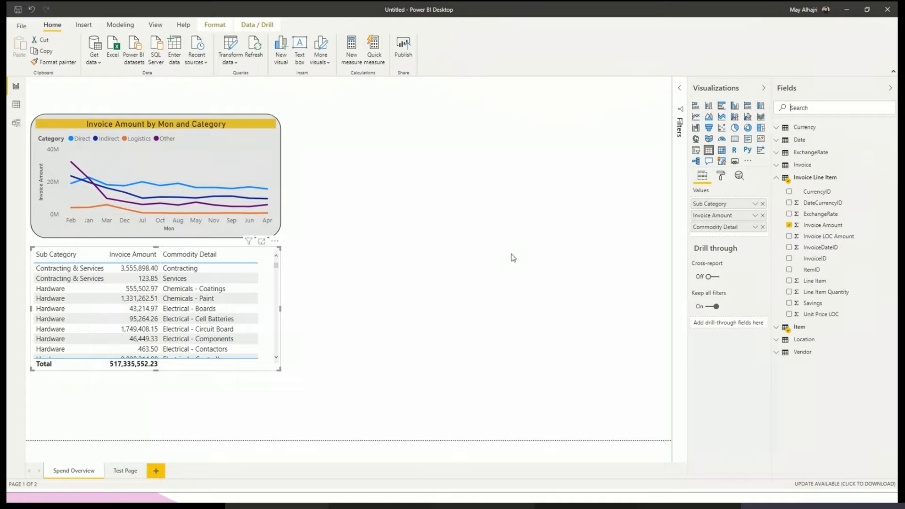
- Convert the table to a stacked column chart, move Commodity Detail under Sub Category on the axis, and shift the chart slightly down
left_click(710, 108)
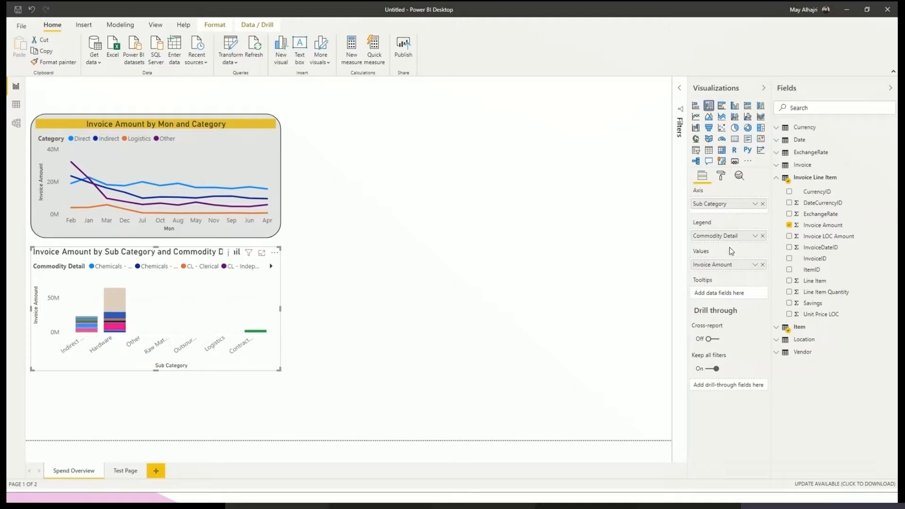
mouse_move(727, 236)
left_mouse_down()
mouse_move(723, 212)
mouse_move(717, 225)
left_mouse_up()
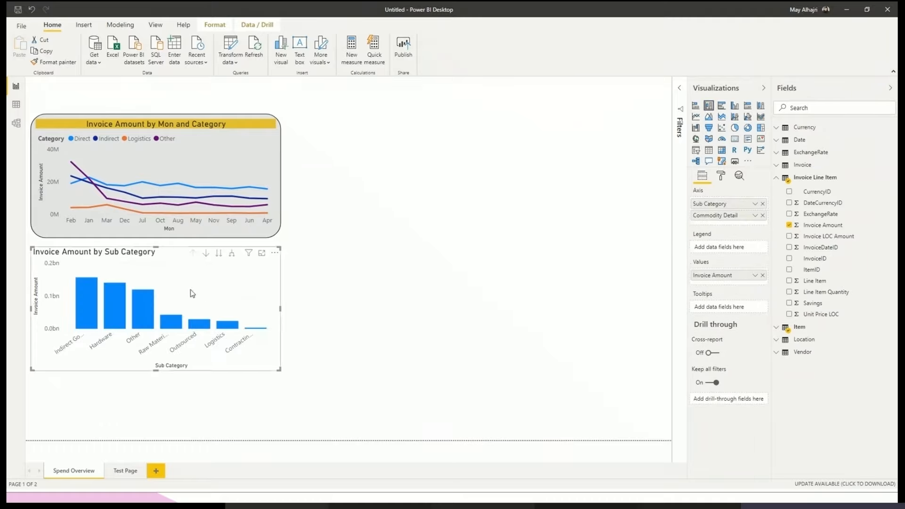
left_click_drag(160, 265, 162, 273)
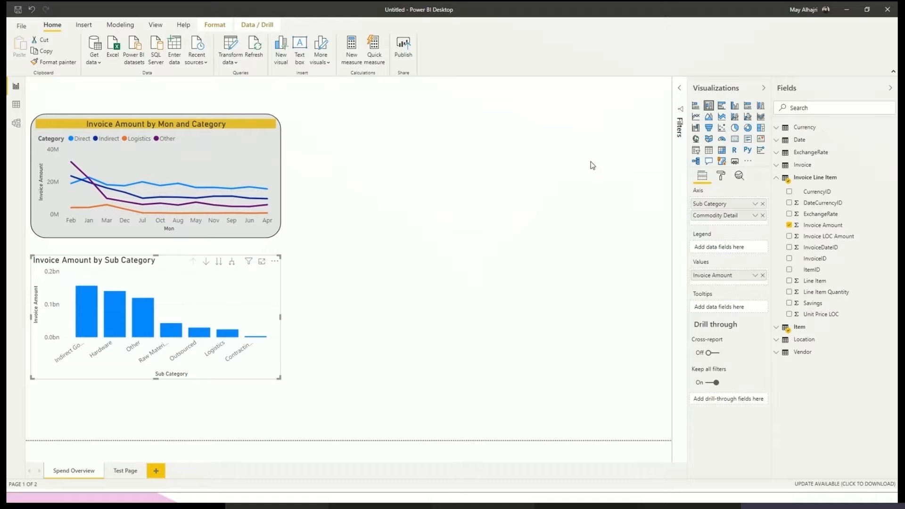
- Copy the line chart's formatting onto the Invoice Amount by Sub Category column chart with the Format Painter
left_click(432, 269)
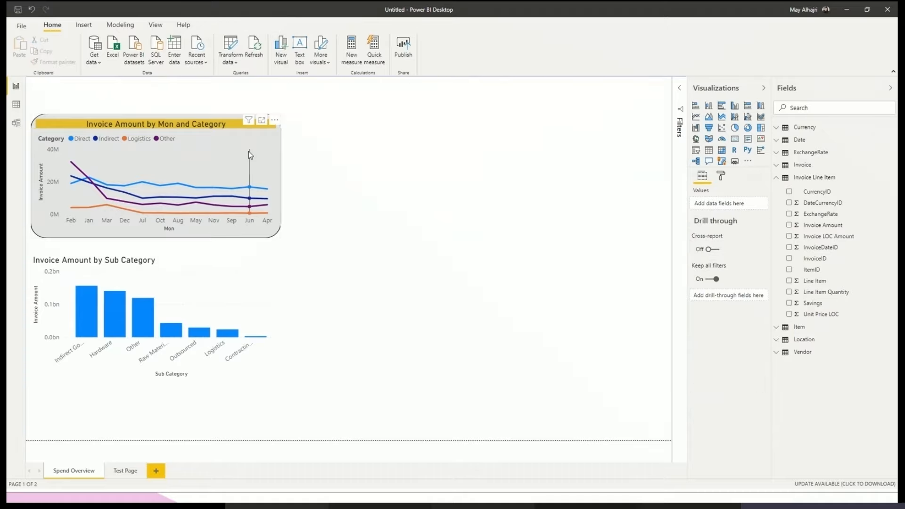
mouse_move(248, 151)
left_click(247, 136)
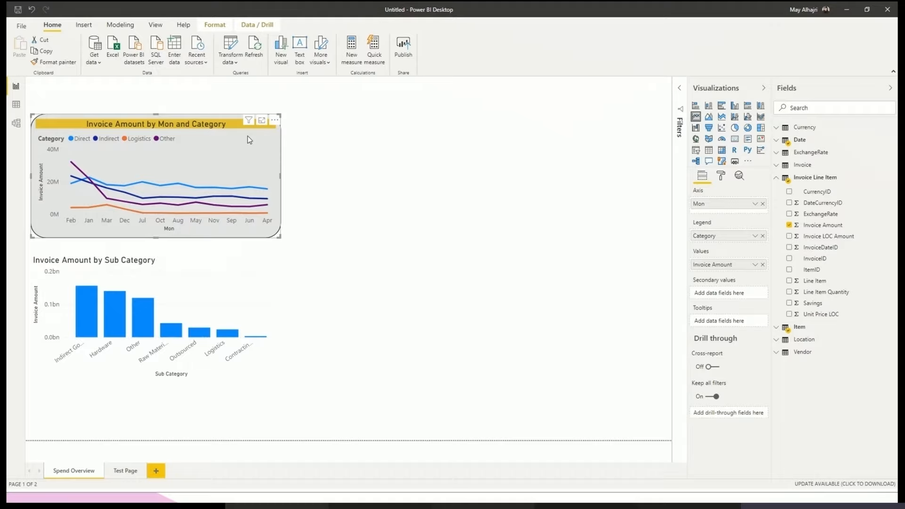
left_click(53, 62)
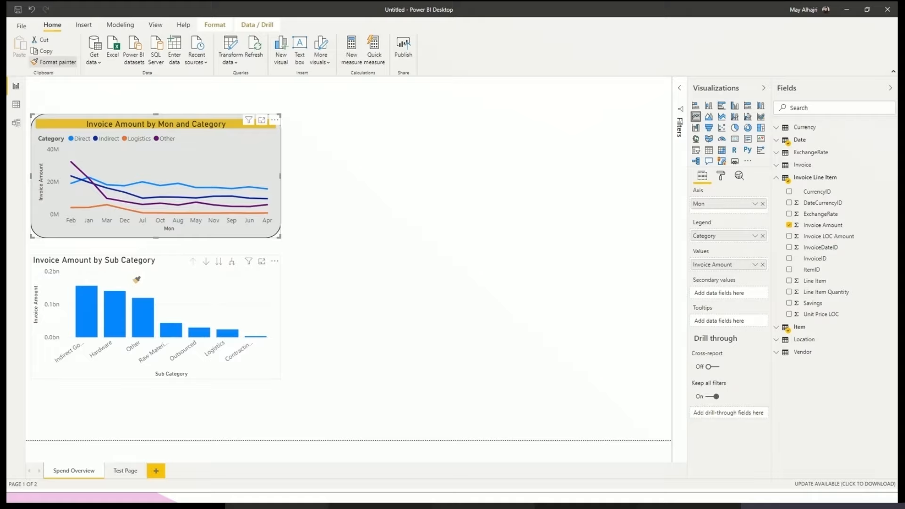
left_click(137, 280)
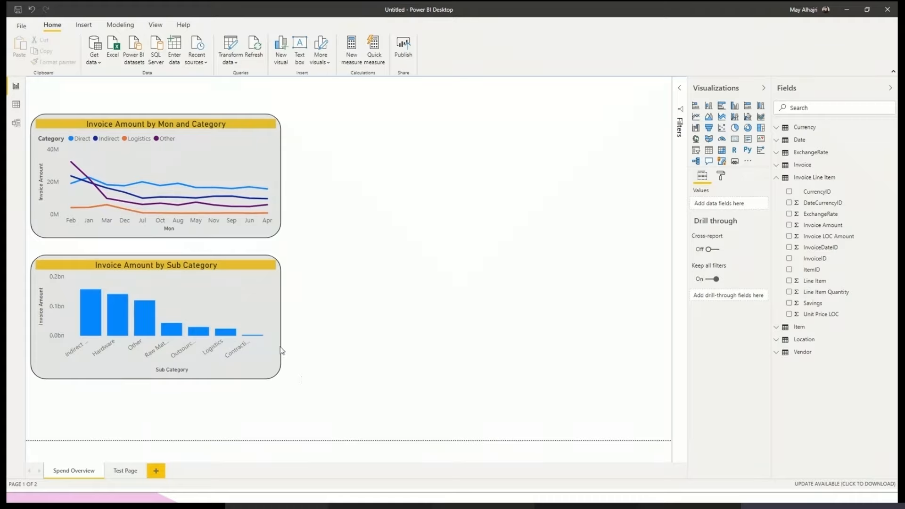
left_click(255, 367)
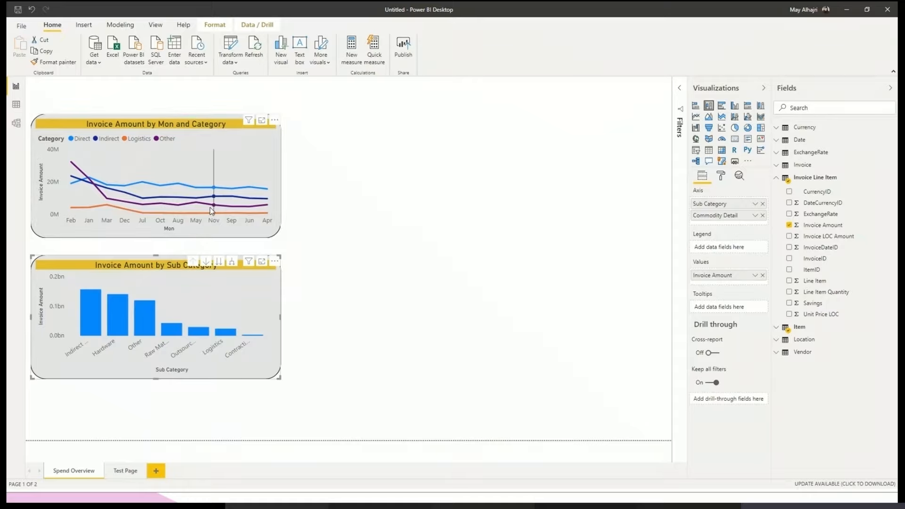
mouse_move(210, 207)
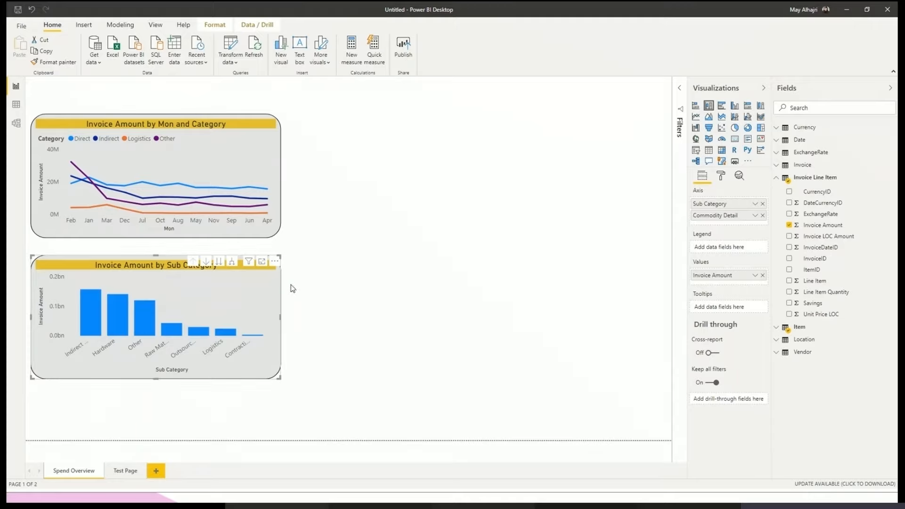
left_click(336, 300)
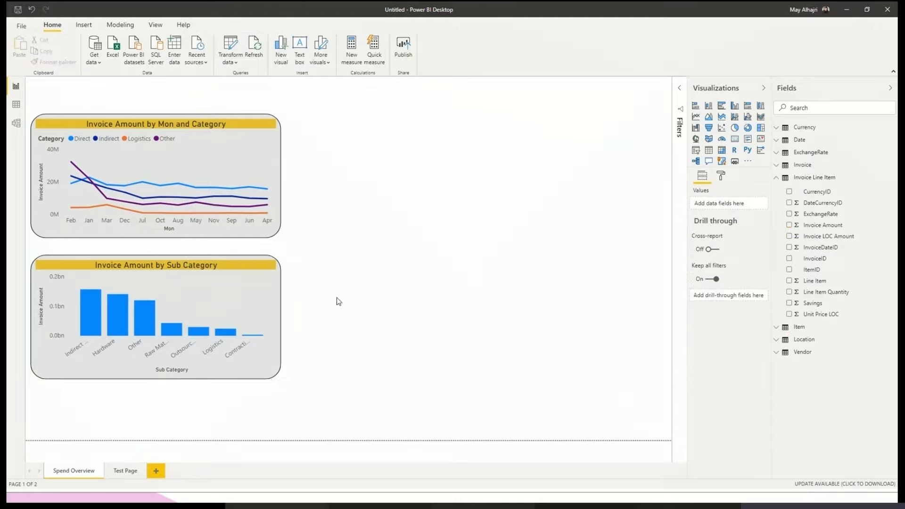
- Try sorting the Sub Category column chart in ascending order, and return it to descending order
left_click(246, 314)
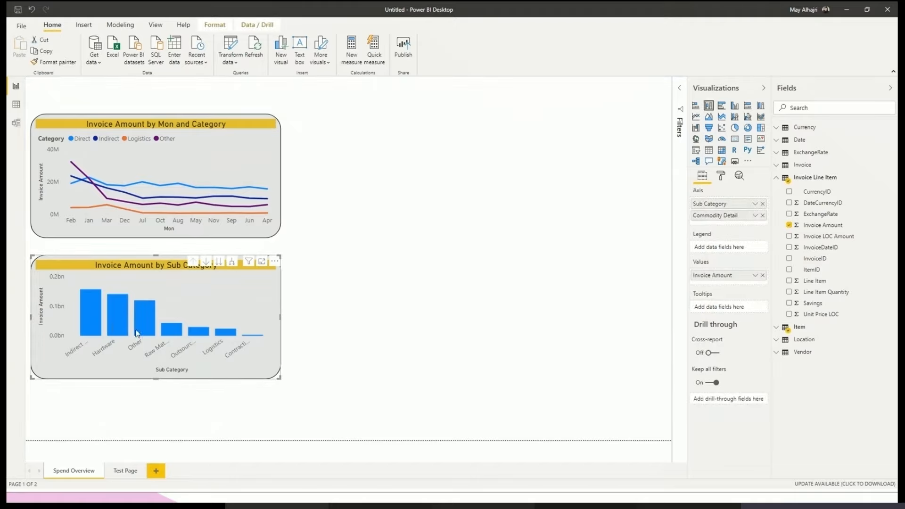
left_click(274, 261)
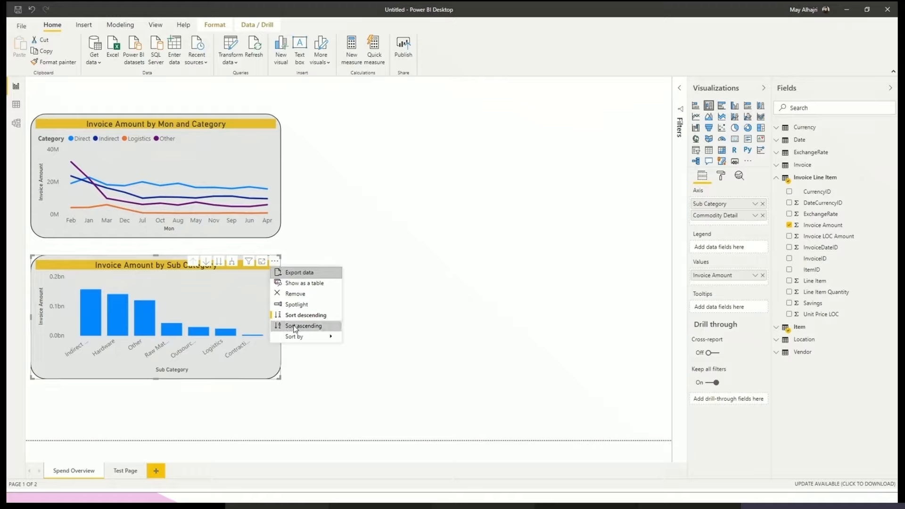
key("Escape")
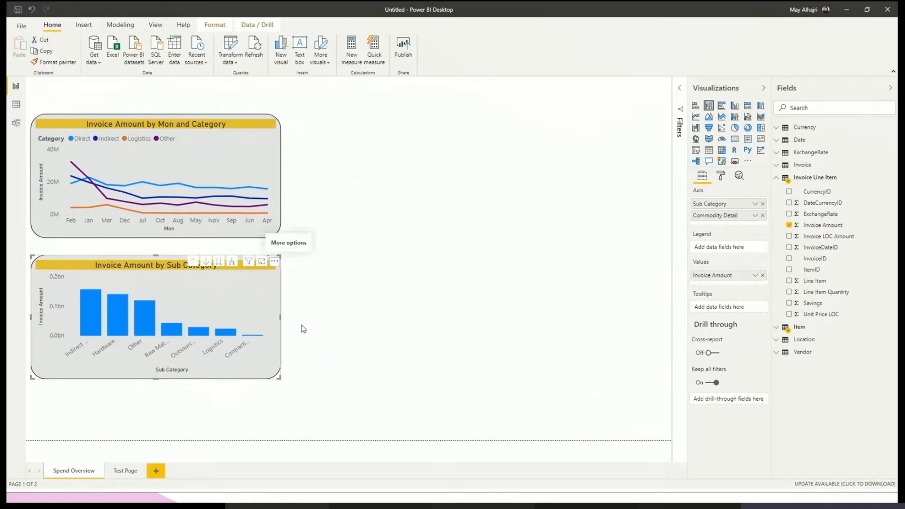
left_click(274, 261)
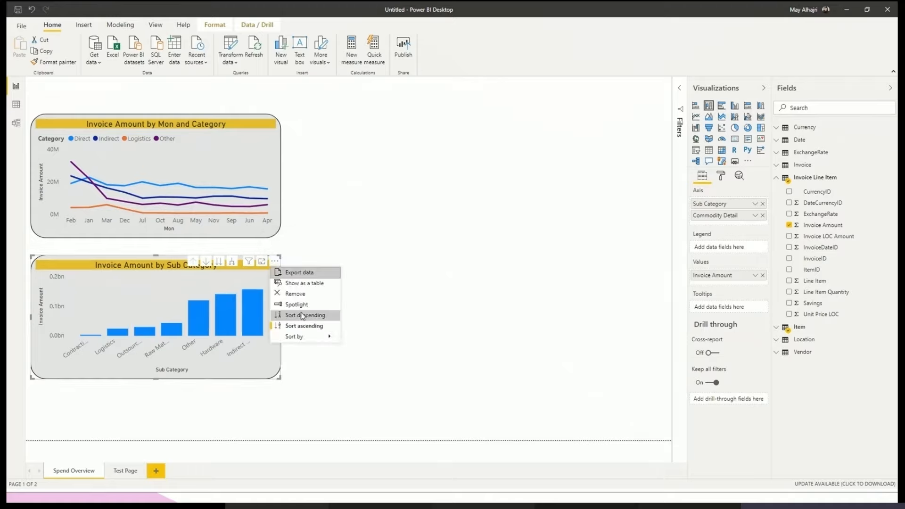
left_click(310, 318)
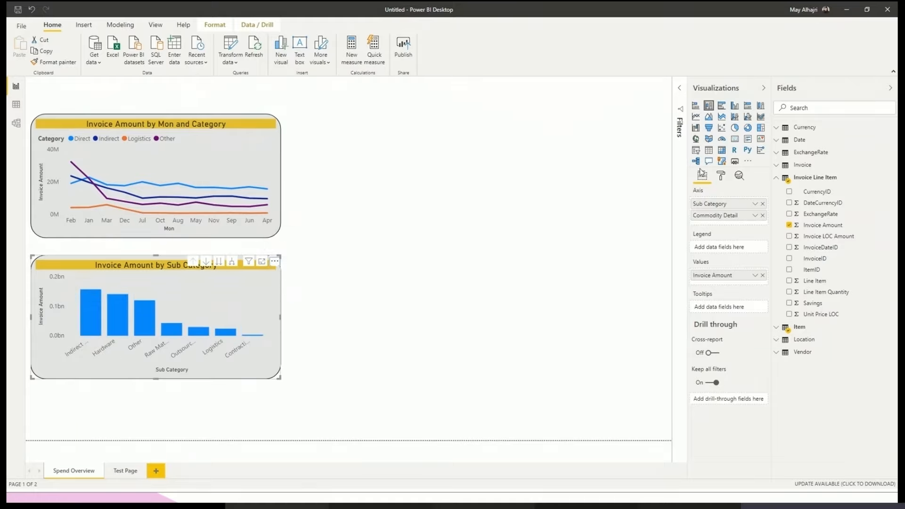
- Review the Sub Category column chart's X axis, data colors, general and title format settings
left_click(721, 176)
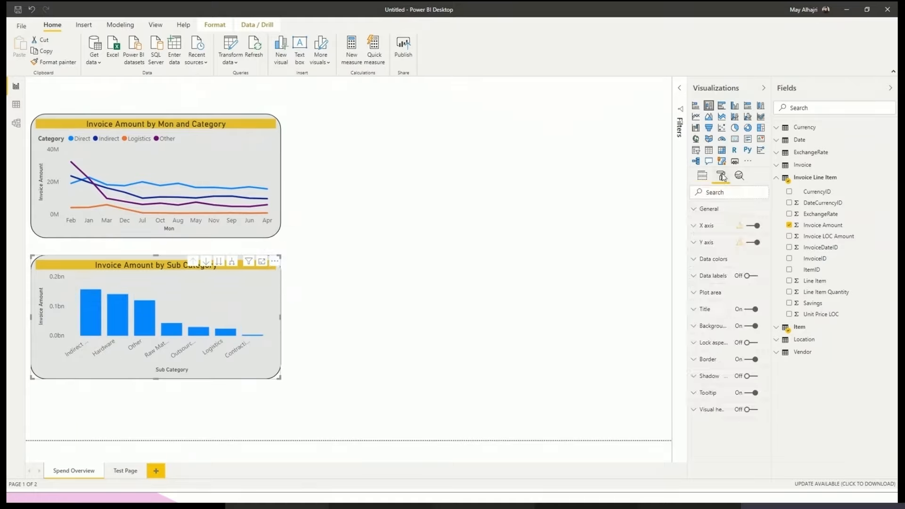
left_click(719, 231)
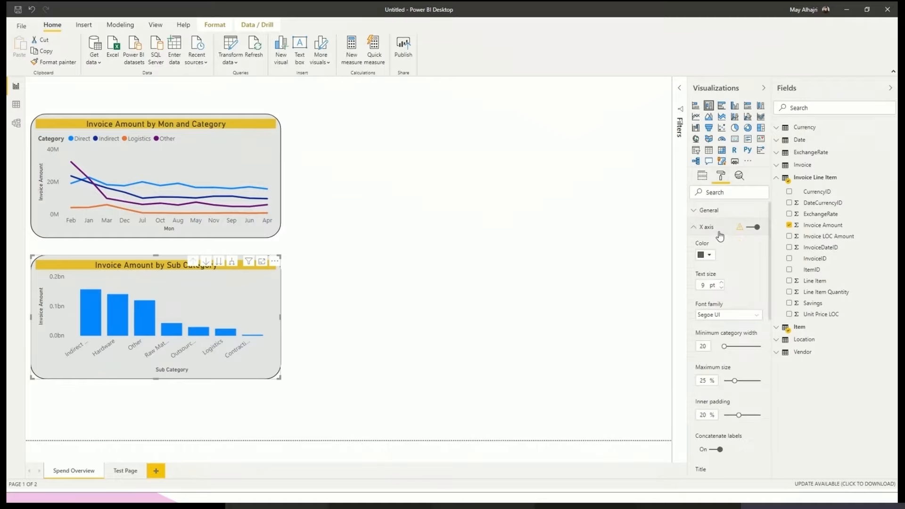
left_click(719, 231)
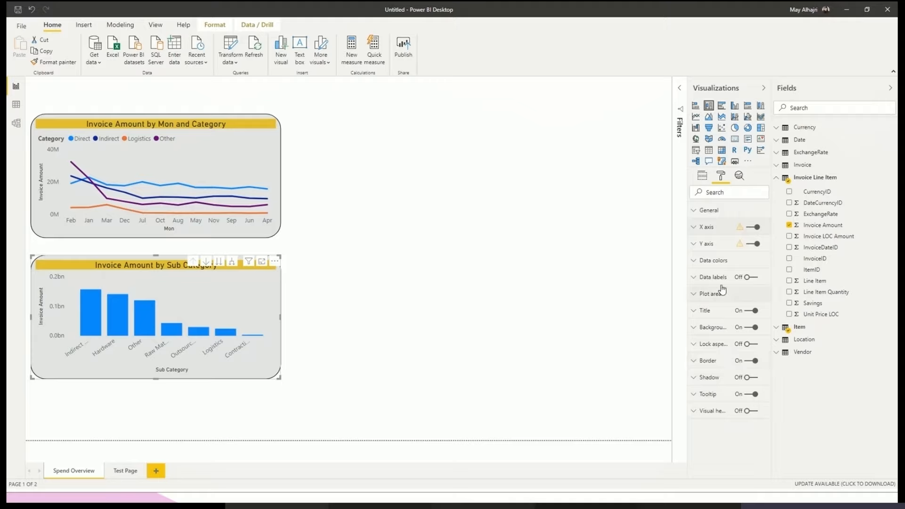
left_click(722, 266)
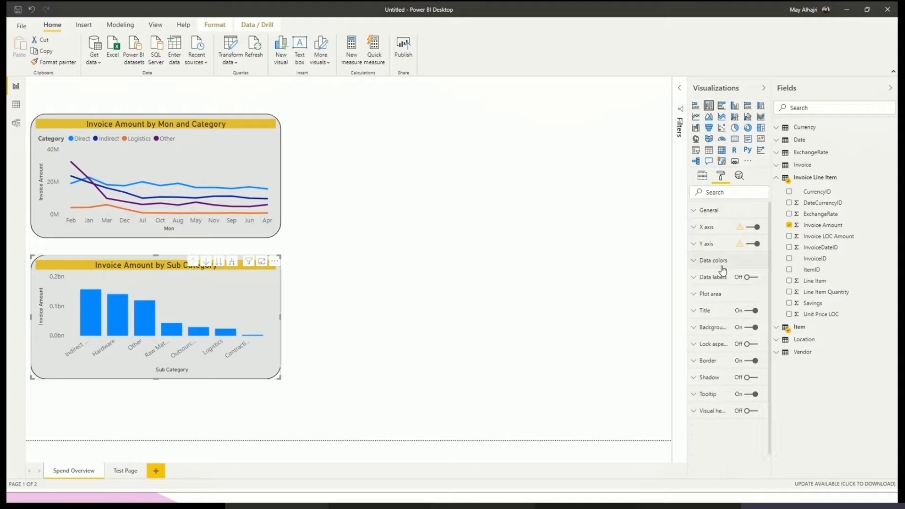
left_click(723, 267)
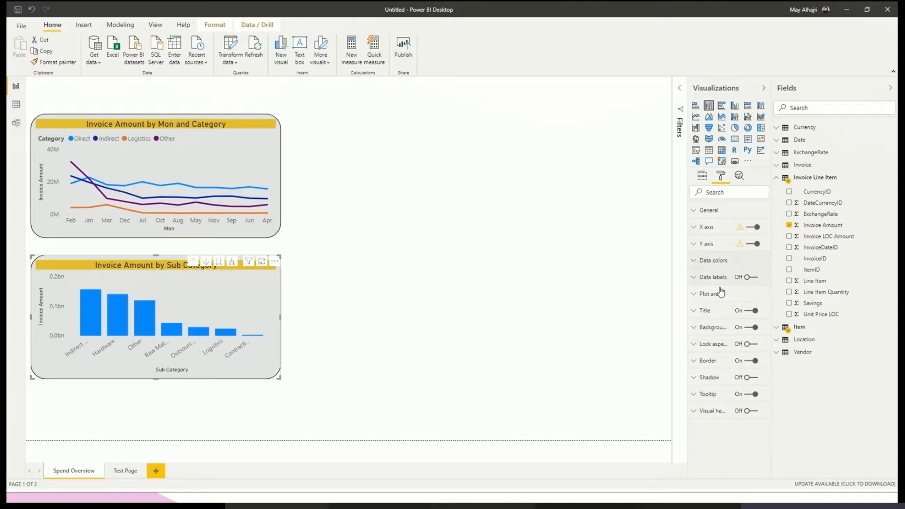
left_click(715, 216)
left_click(715, 216)
left_click(705, 312)
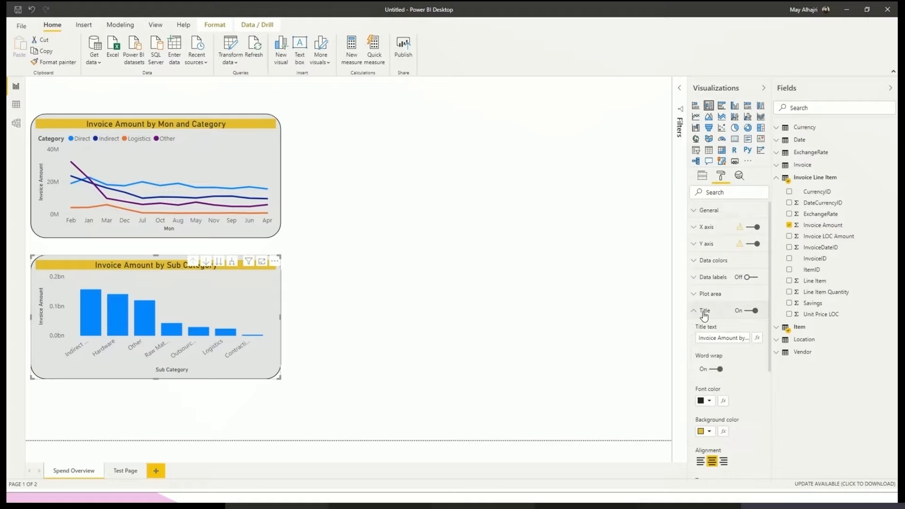
left_click(705, 310)
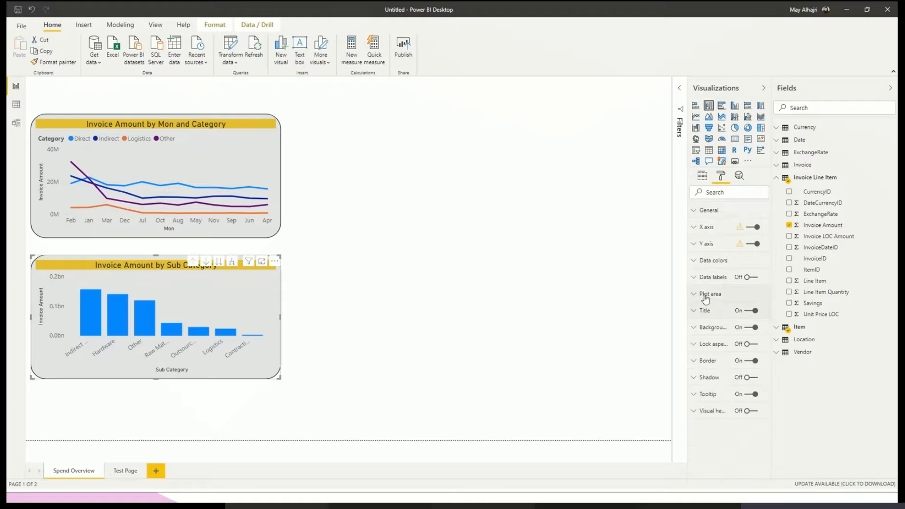
- Turn on data labels for the Sub Category column chart, try Millions as display units, and set them to Billions
left_click(748, 278)
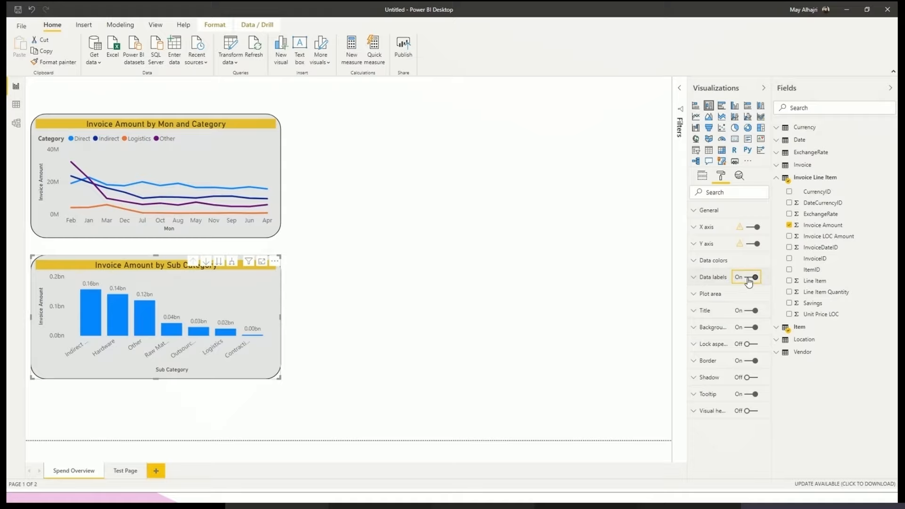
left_click(713, 278)
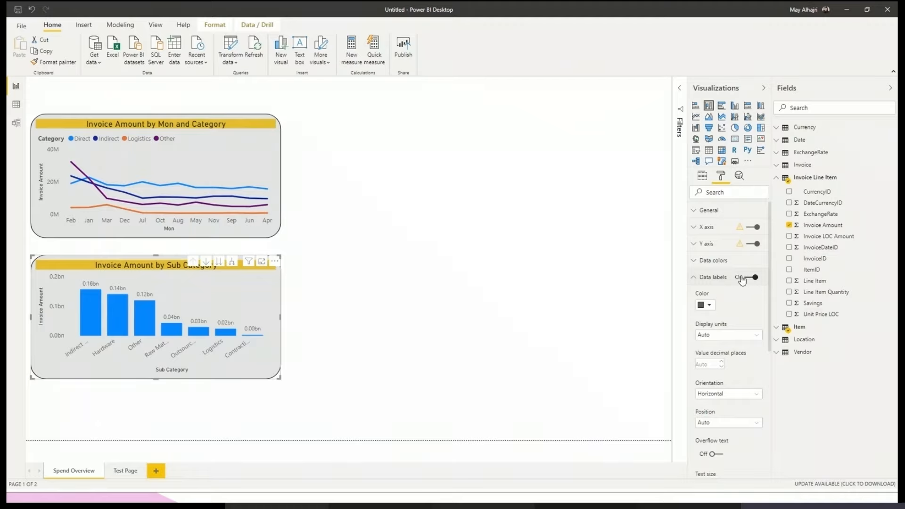
left_click(724, 335)
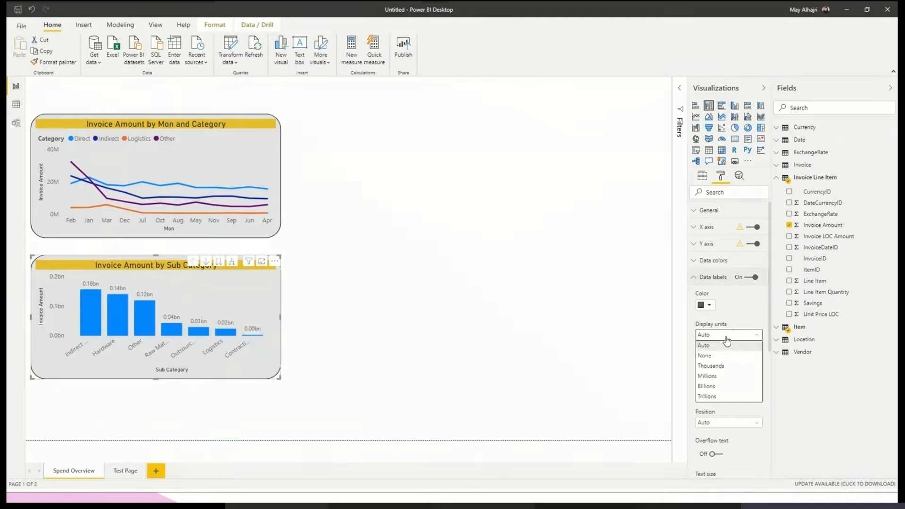
left_click(723, 380)
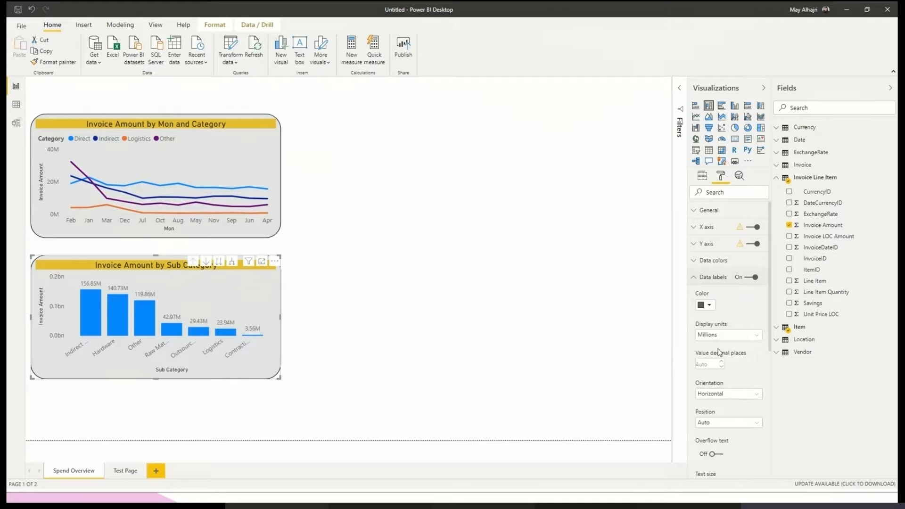
left_click(722, 335)
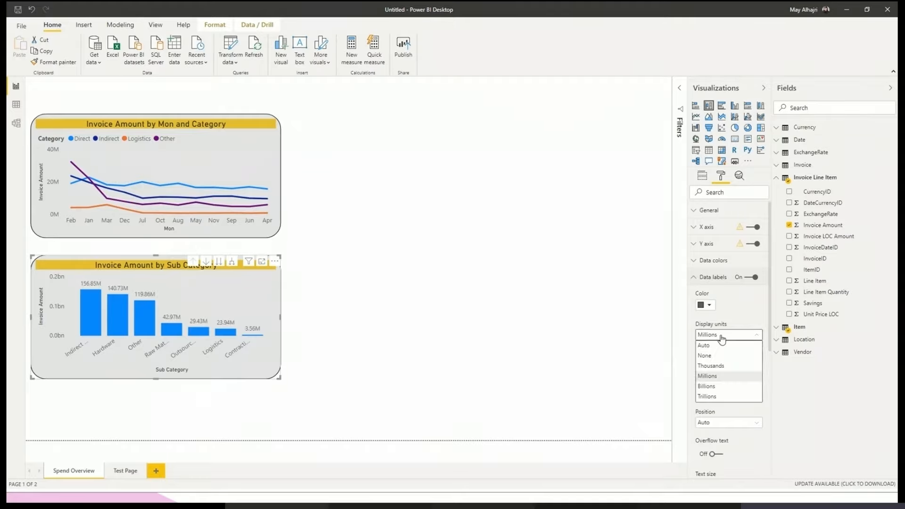
left_click(727, 387)
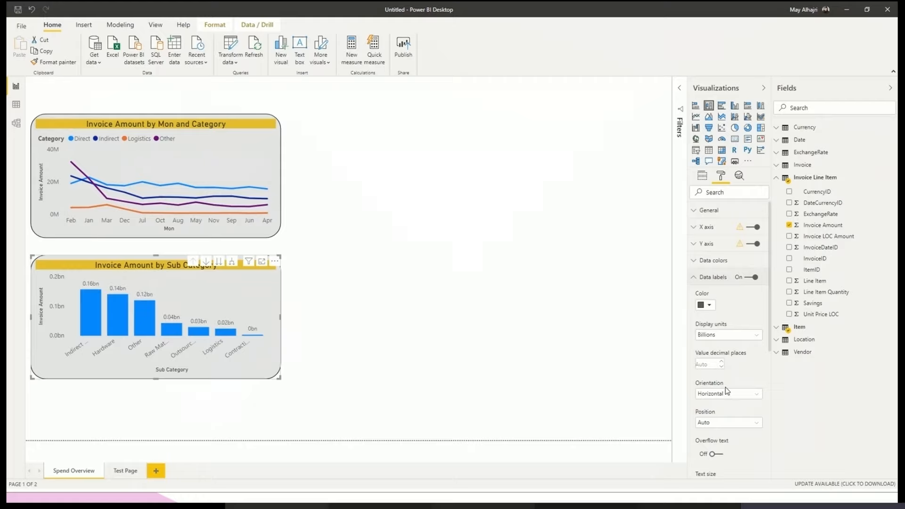
- Set the position of the Sub Category column chart's data labels to Inside center
scroll(727, 391, "down", 2)
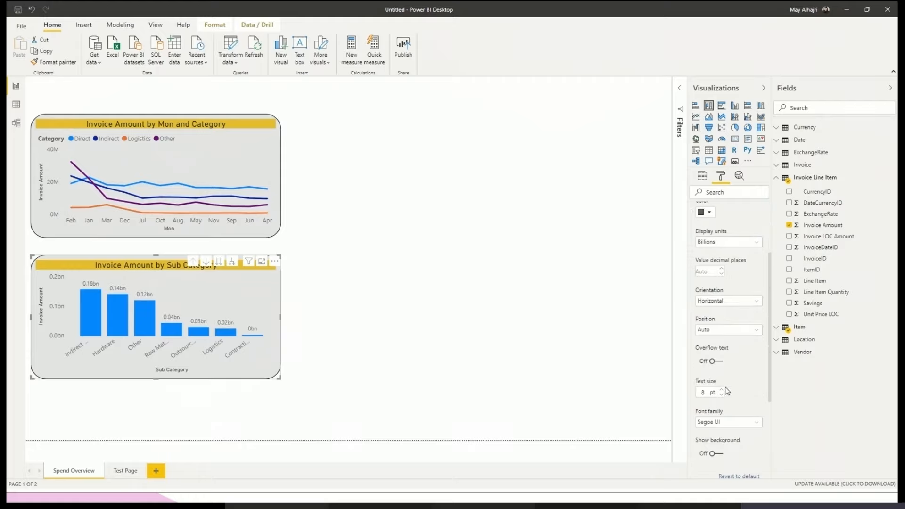
left_click(734, 330)
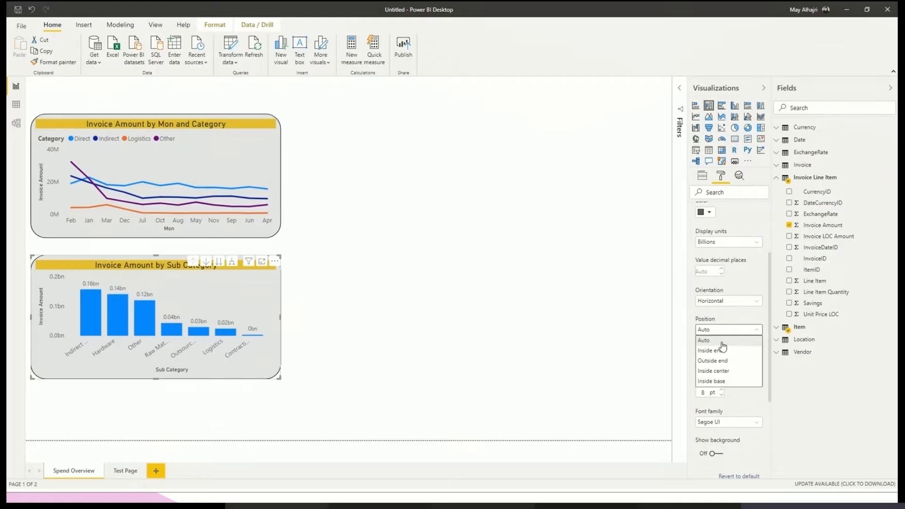
left_click(730, 375)
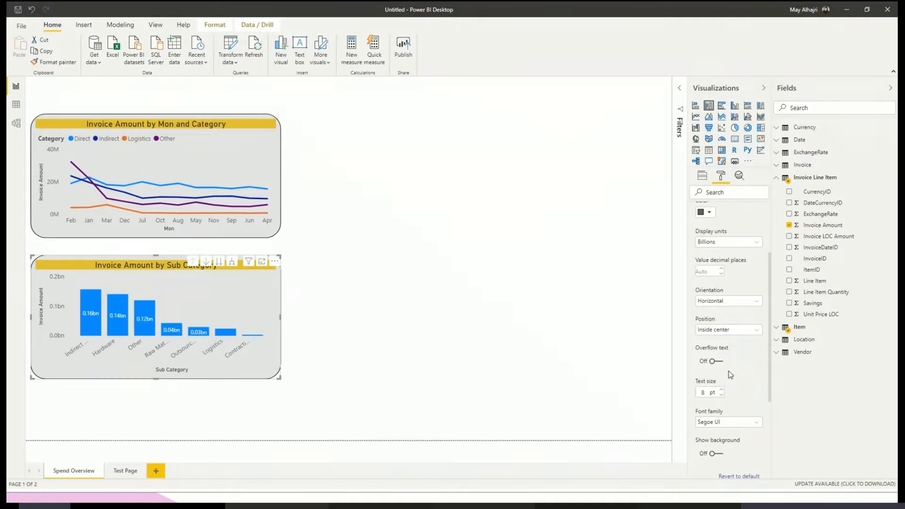
- Look through the column chart's remaining data label, plot area and title format options, and deselect the chart
scroll(725, 375, "up", 3)
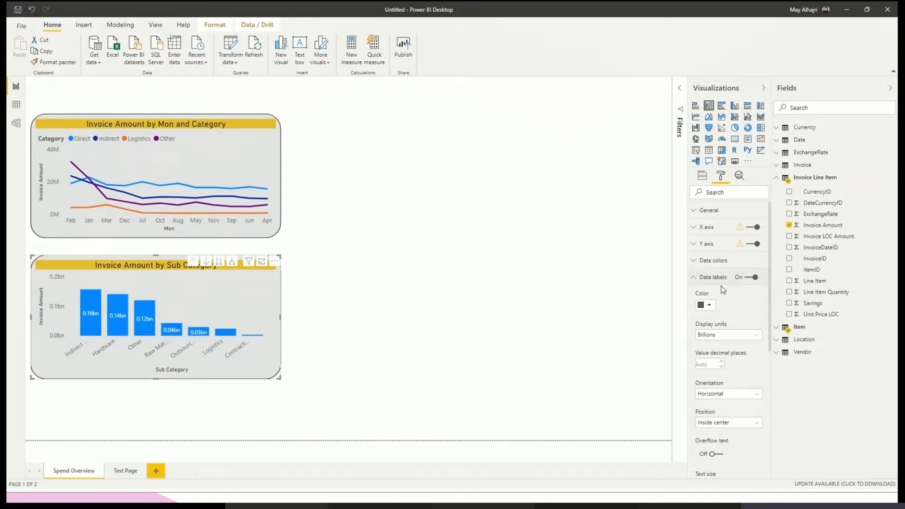
scroll(724, 290, "down", 5)
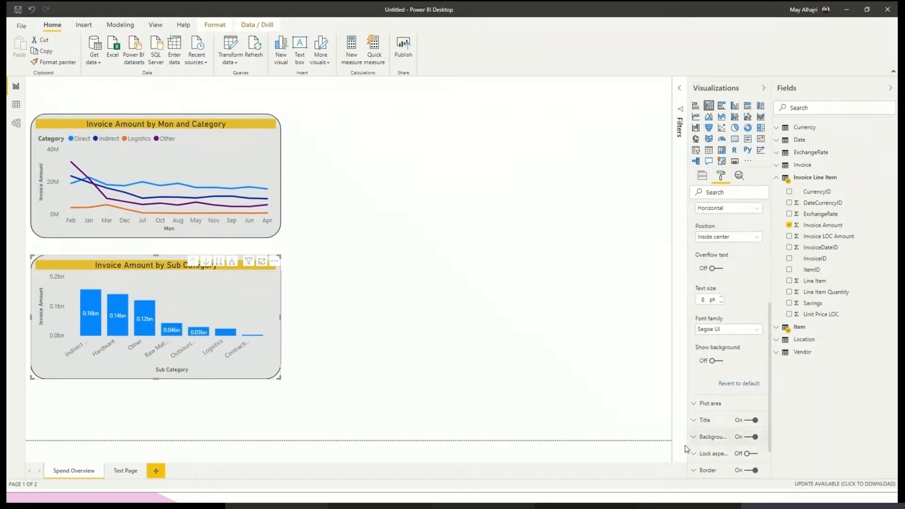
left_click(711, 403)
scroll(716, 404, "down", 3)
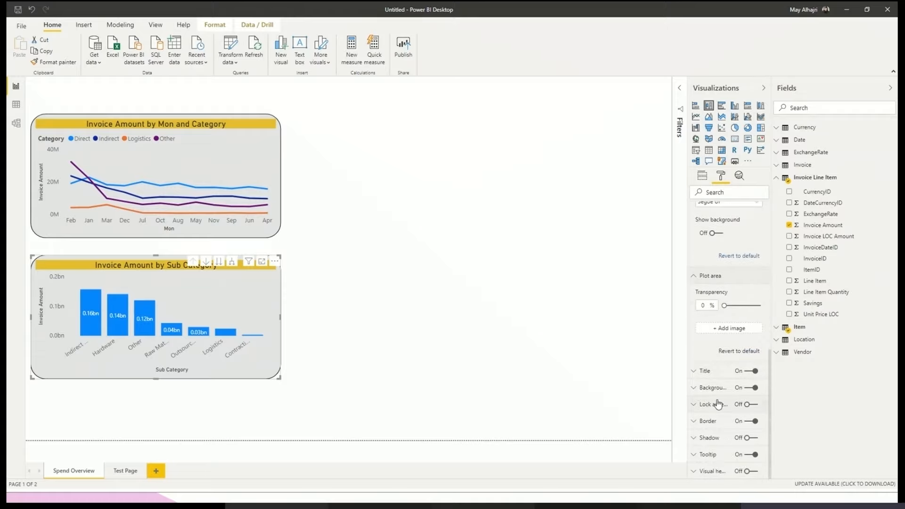
left_click(718, 373)
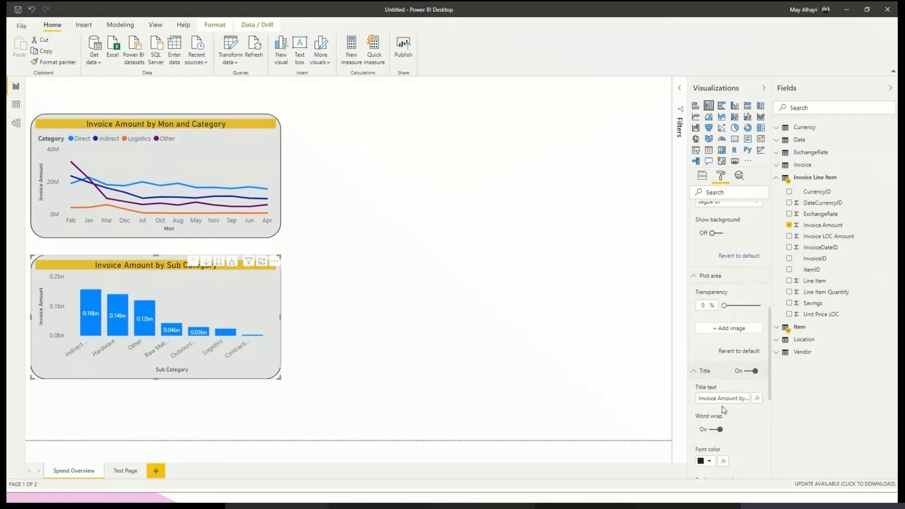
scroll(722, 397, "up", 8)
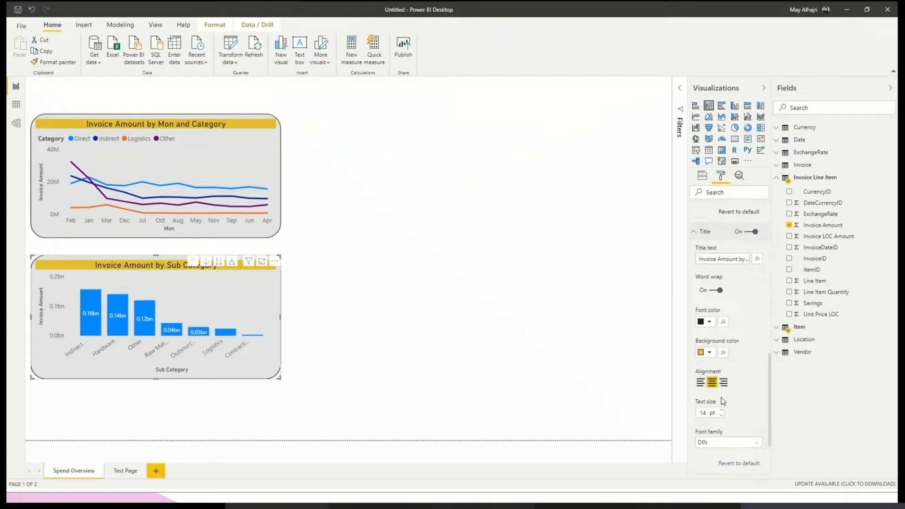
left_click(712, 277)
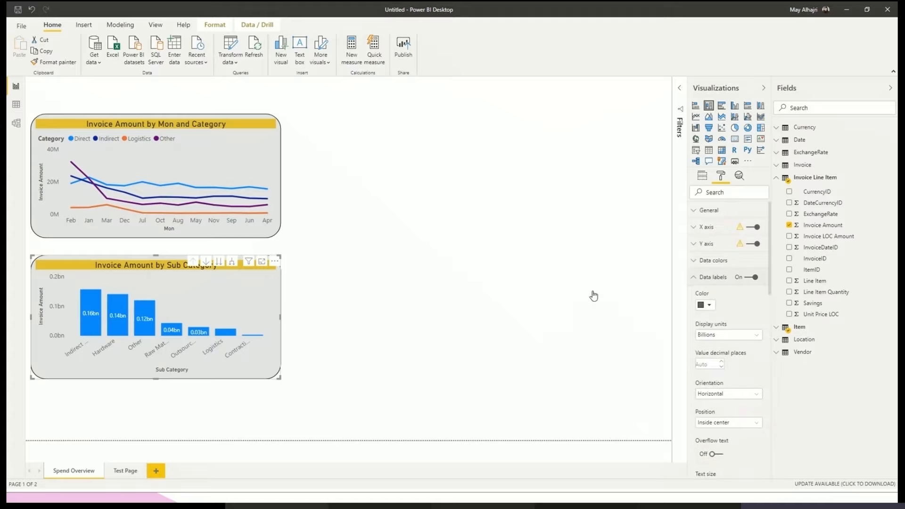
left_click(420, 333)
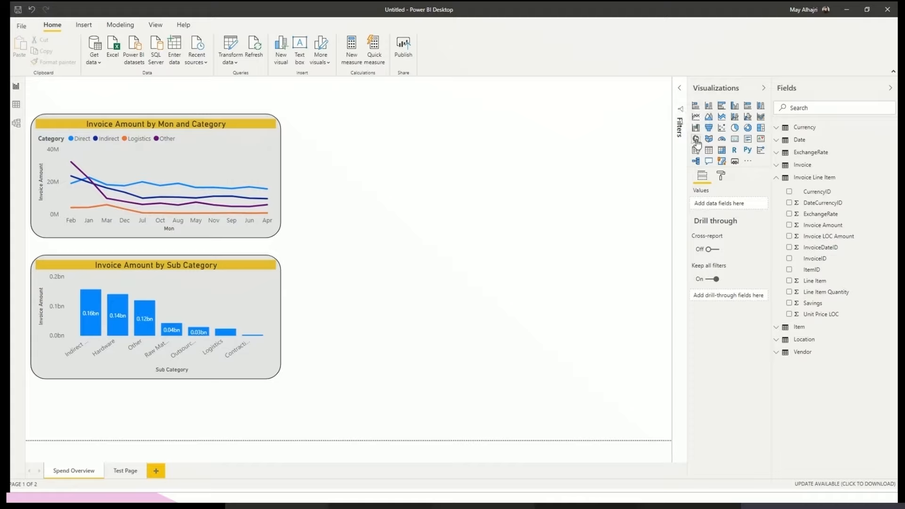
- Open the AppSource gallery of additional visuals and search it for "map"
left_click(748, 161)
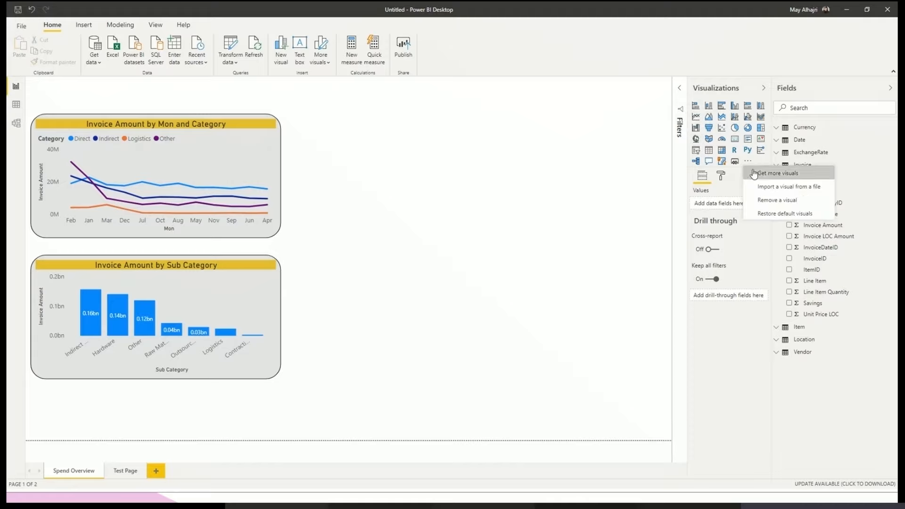
left_click(764, 175)
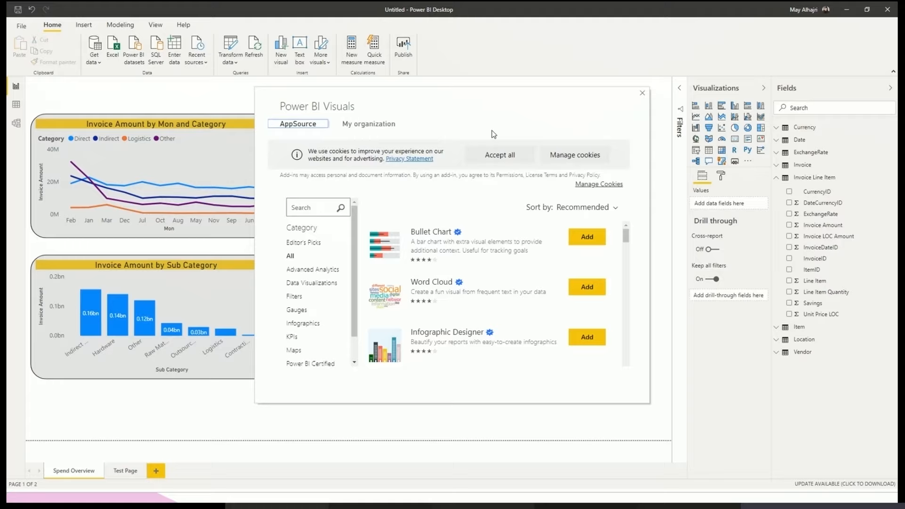
left_click(320, 206)
type("map")
left_click(341, 208)
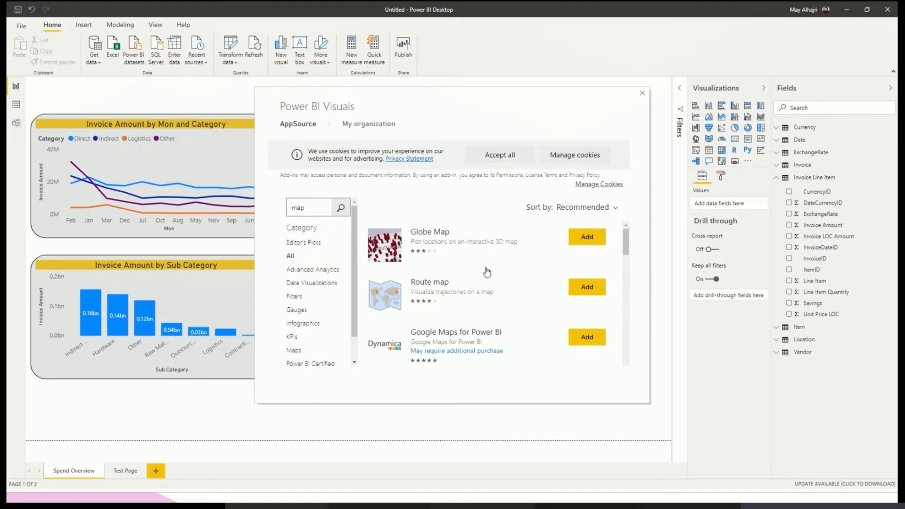
- Browse the map visuals to the Heatmap visual, import it into the report, and dismiss the confirmation
scroll(456, 287, "down", 5)
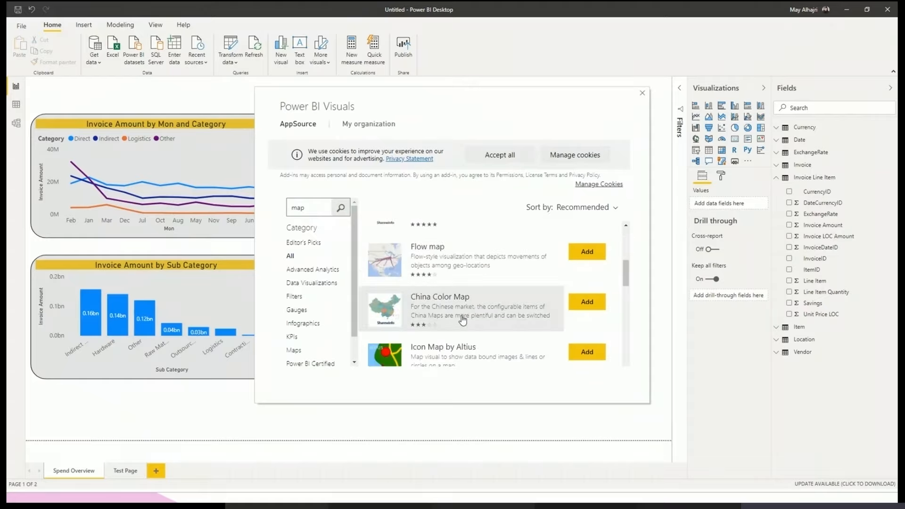
scroll(463, 321, "down", 2)
scroll(463, 320, "down", 5)
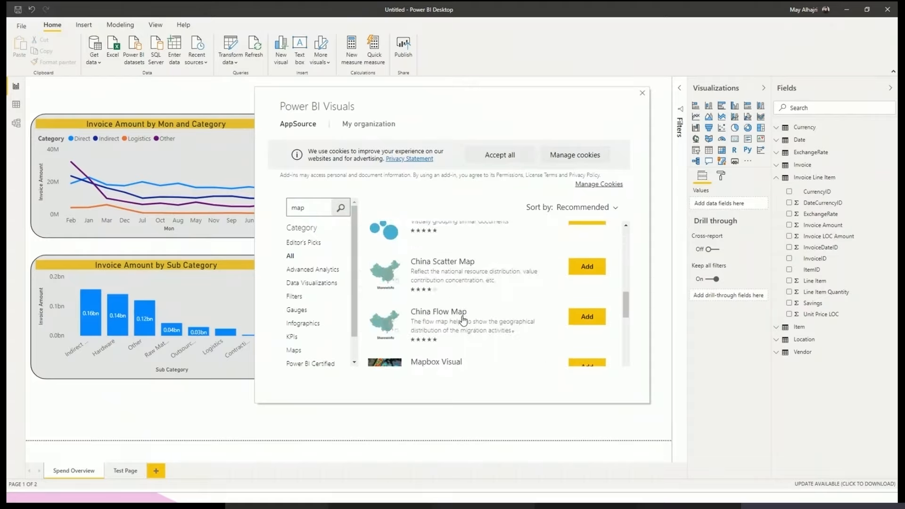
scroll(464, 321, "down", 9)
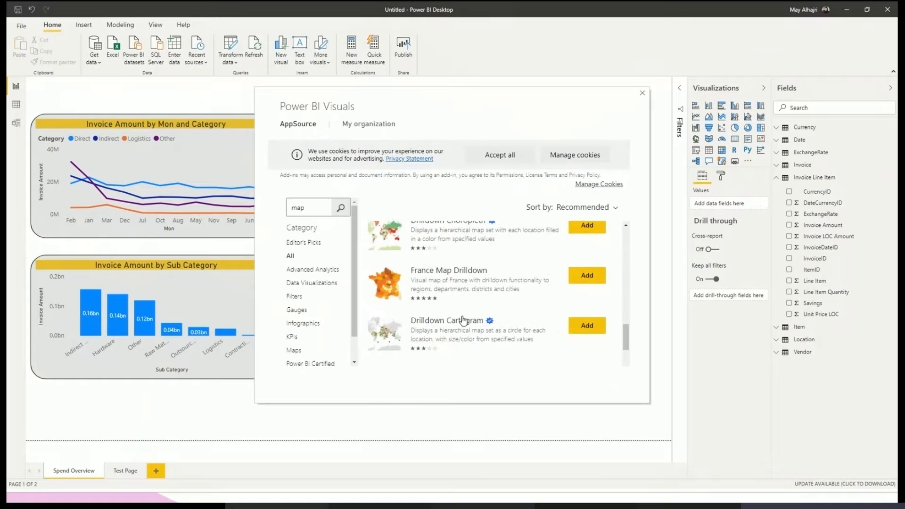
scroll(464, 321, "down", 1)
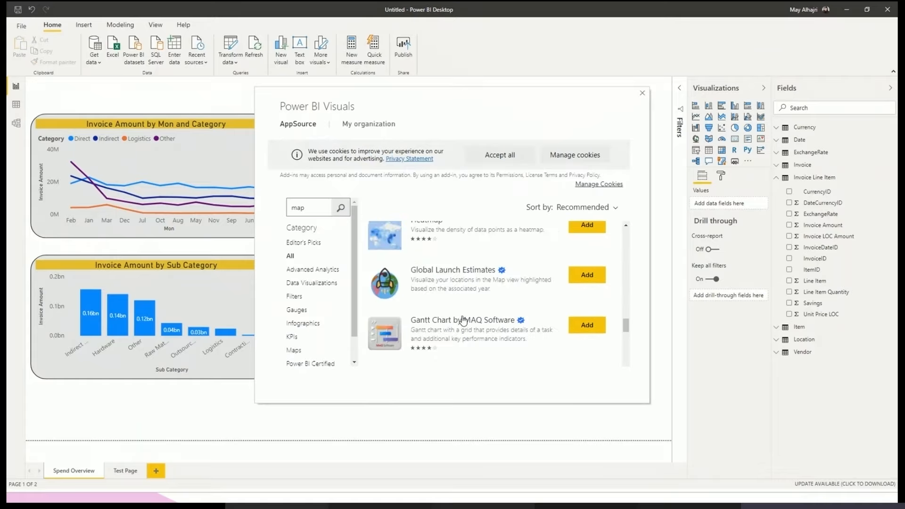
scroll(462, 319, "up", 1)
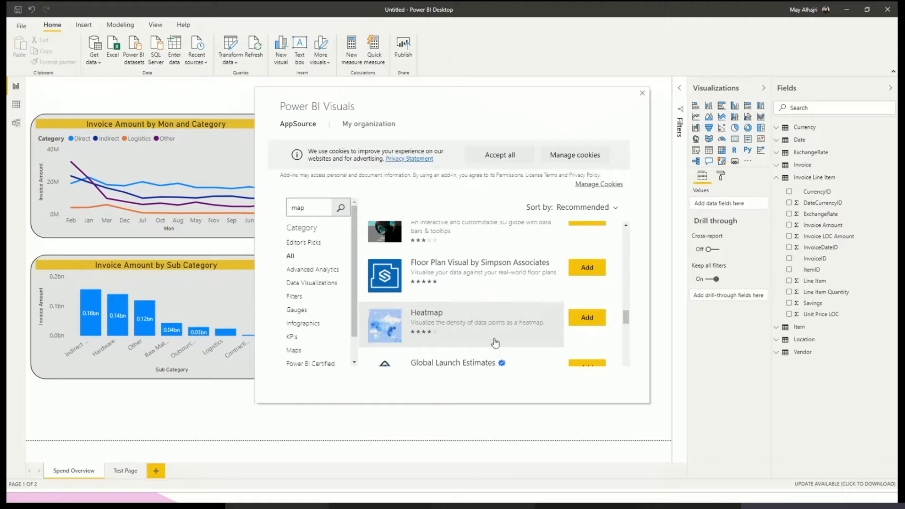
left_click(580, 321)
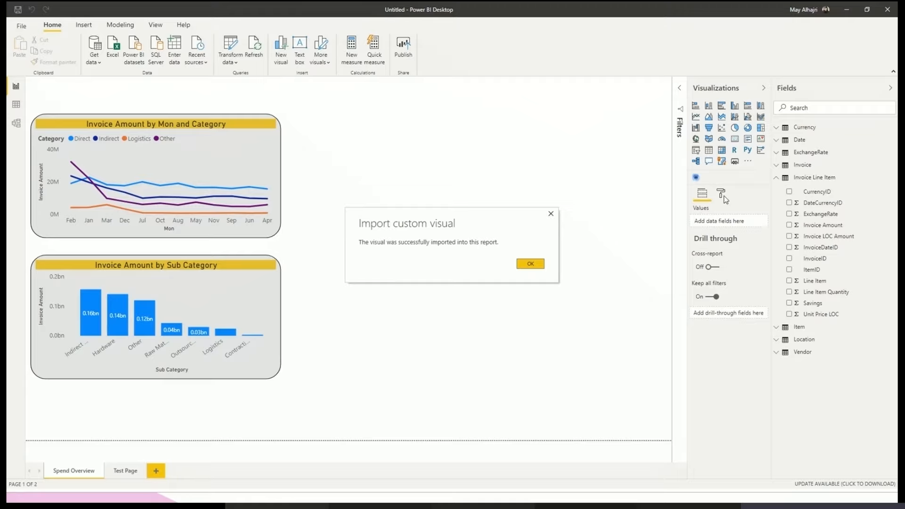
left_click(540, 265)
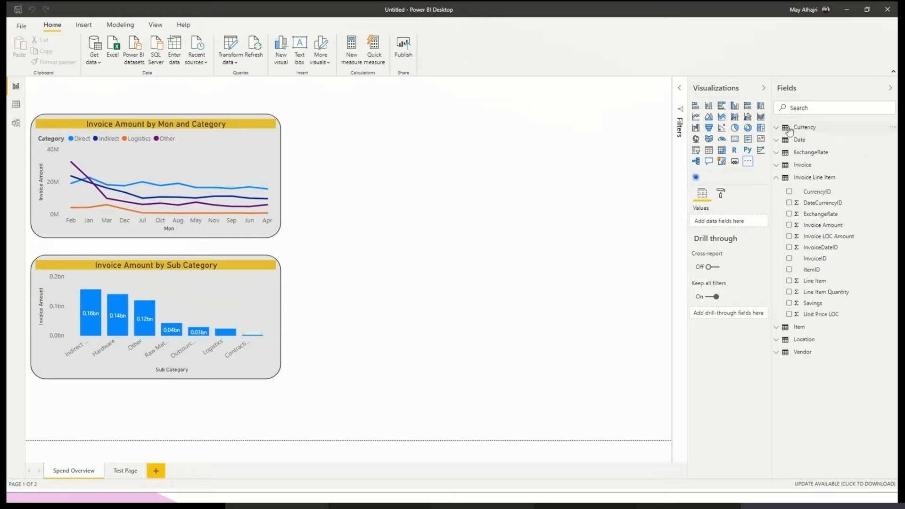
- Search the fields for "country" and add Country/Region from the Location table as a new map visual
left_click(811, 108)
type("country")
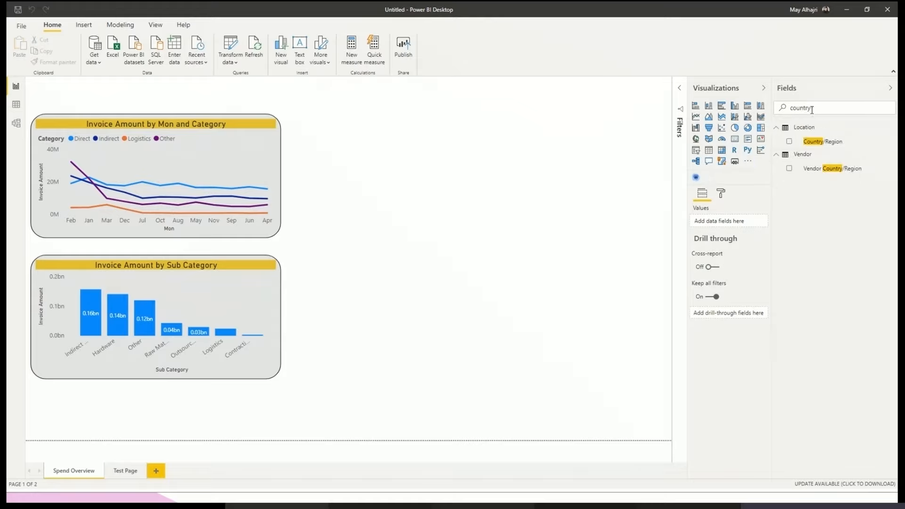
left_click(790, 142)
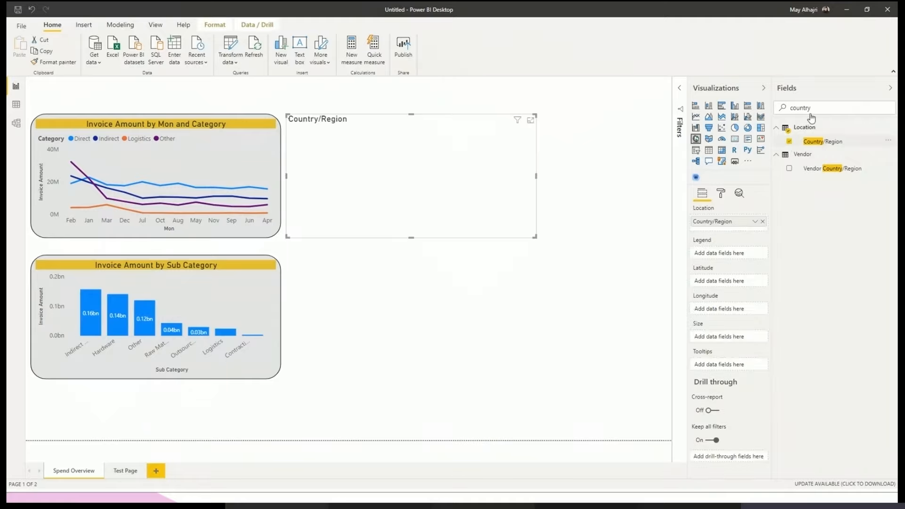
- Search the fields for "city", add City from the Location table to the map, and move it from the legend to the location below Country/Region
double_click(797, 108)
type("city")
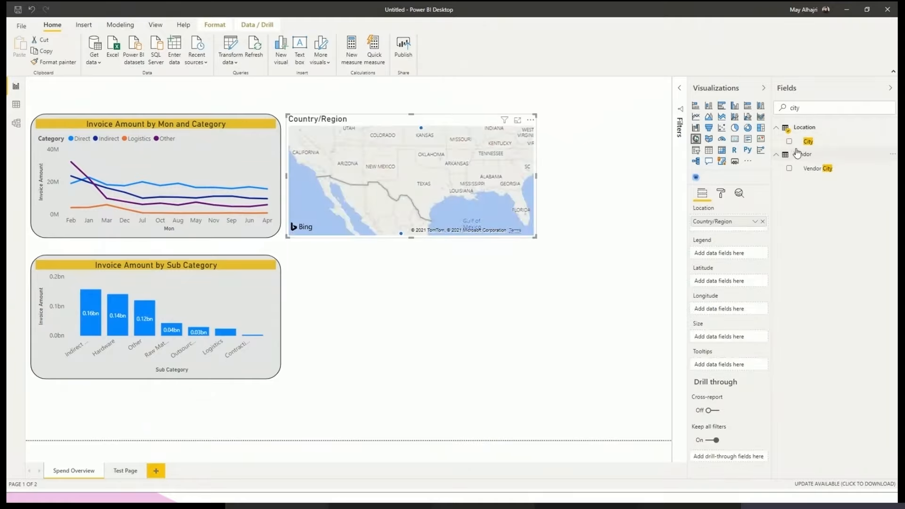
left_click(790, 142)
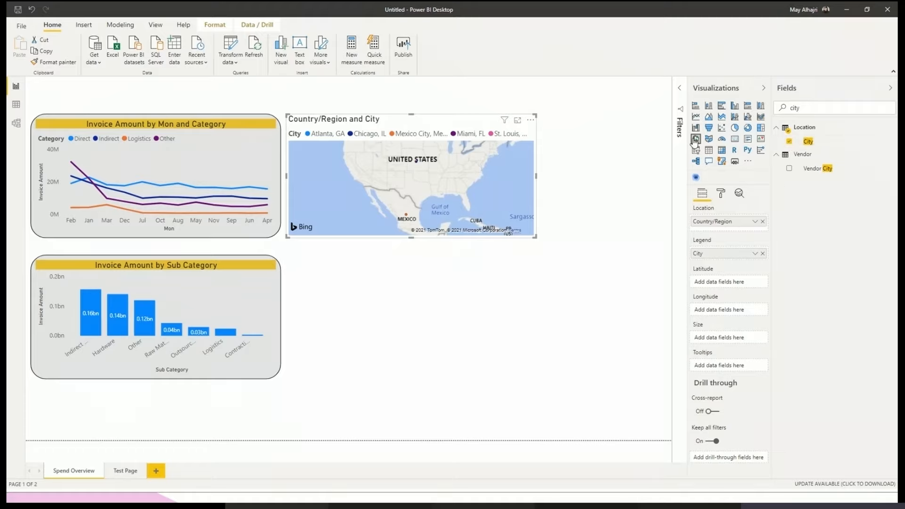
left_click_drag(829, 108, 725, 110)
key("BackSpace")
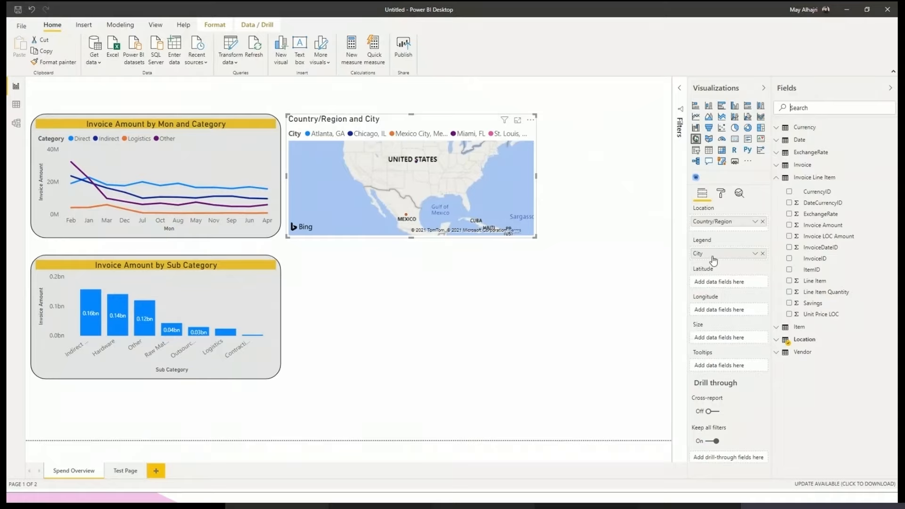
left_click_drag(722, 253, 714, 233)
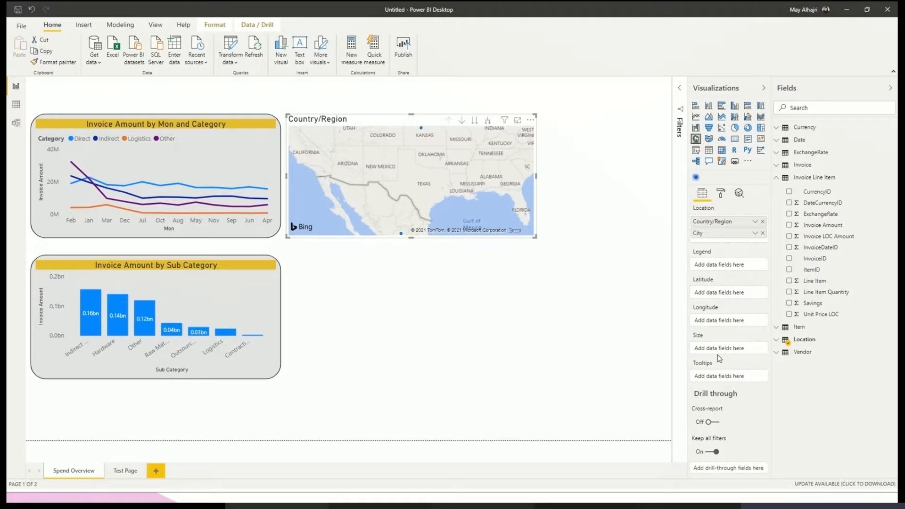
- Search the fields for "inv" and use Invoice Amount from Invoice Line Item as the map's bubble size
left_click(810, 107)
type("inv")
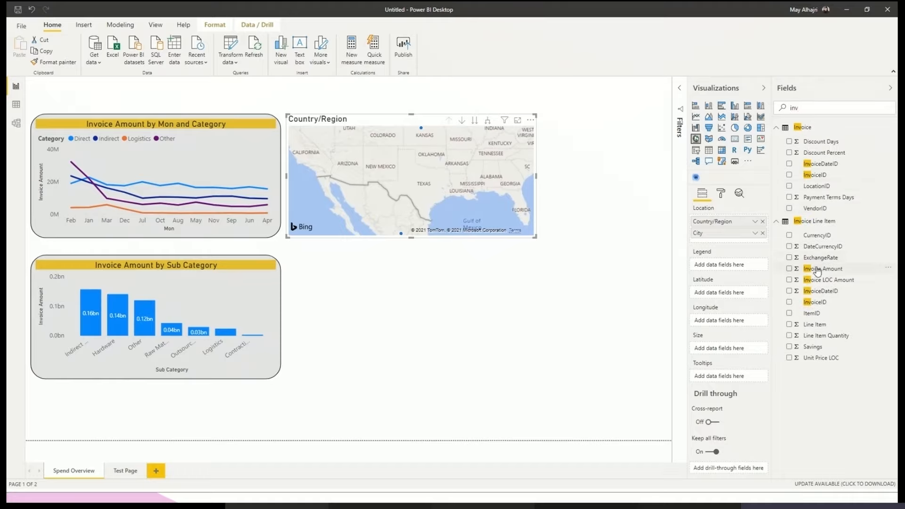
left_click_drag(818, 269, 726, 348)
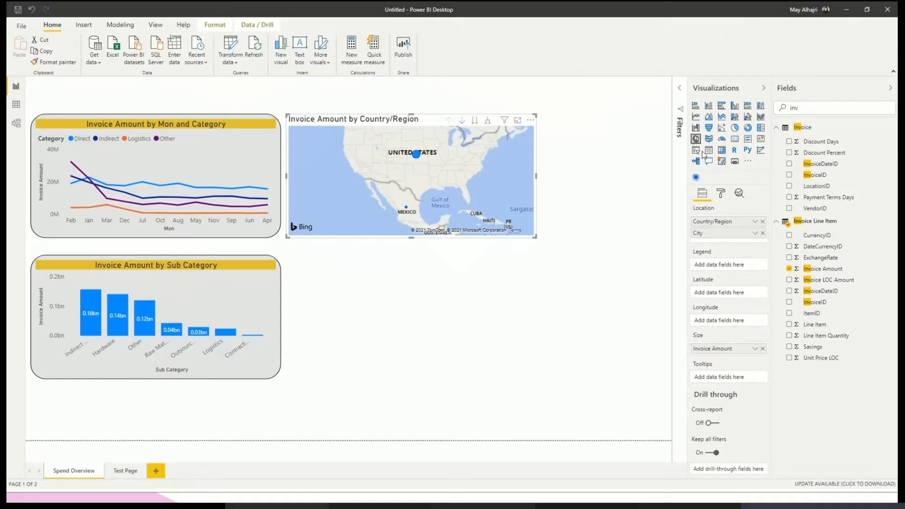
- Convert the map to the imported Heatmap visual, clear the field search, and widen the visual slightly
left_click(697, 178)
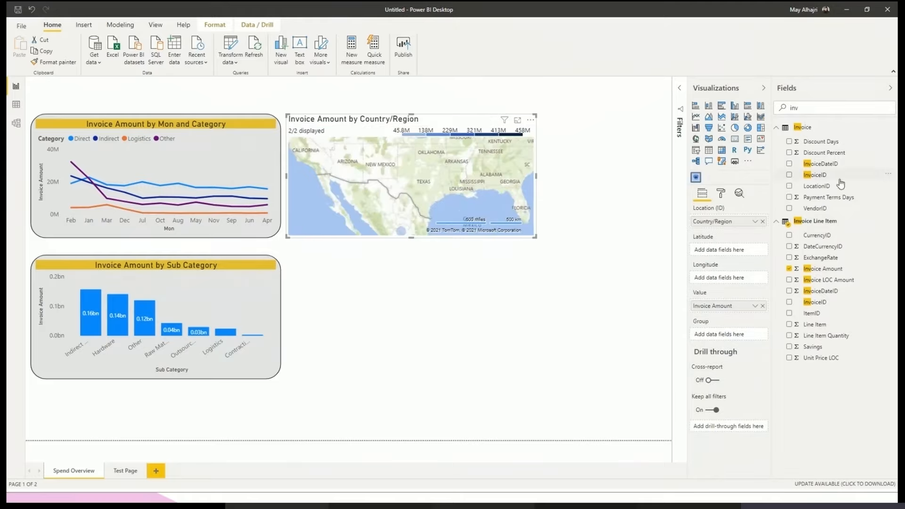
left_click_drag(814, 107, 752, 113)
key("BackSpace")
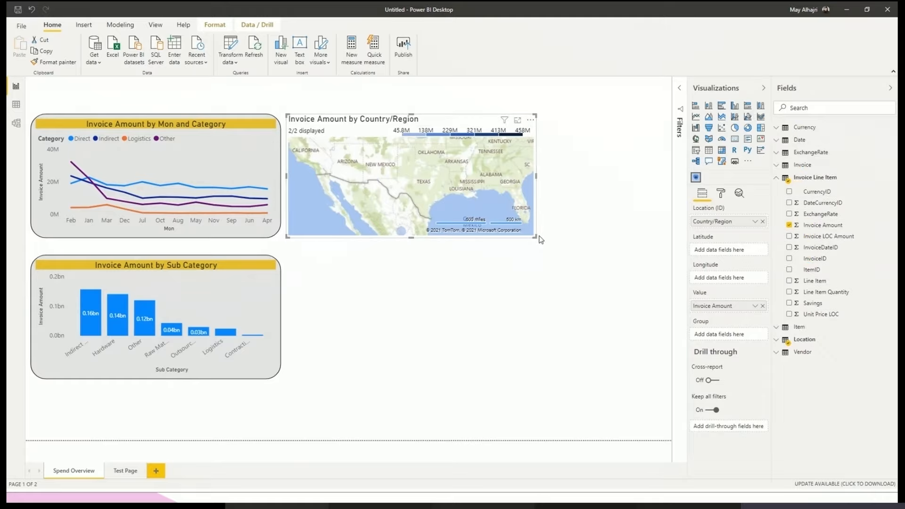
left_click_drag(535, 235, 561, 232)
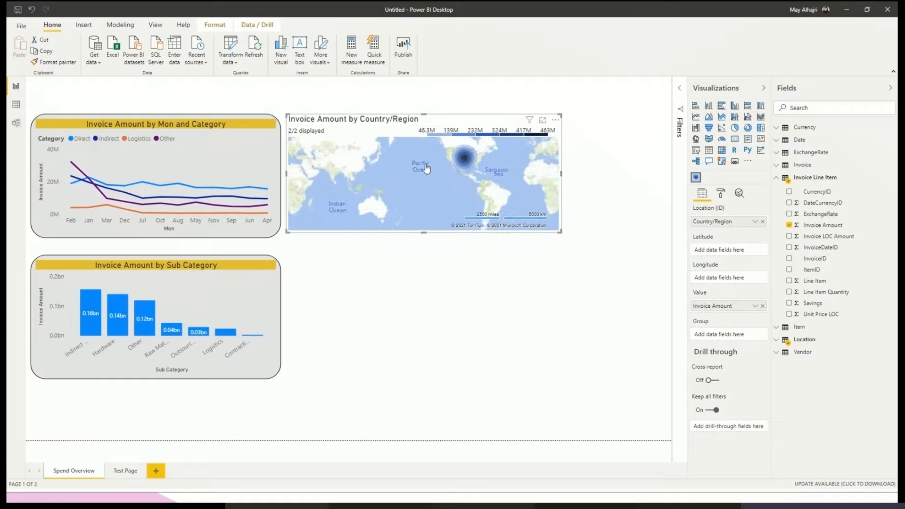
left_click_drag(431, 187, 432, 206)
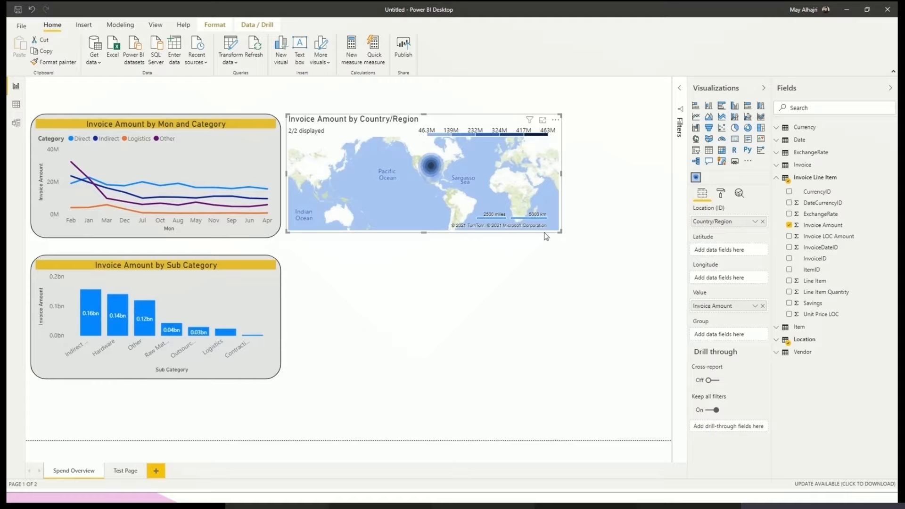
- Expand the Location table, convert the heatmap back to a standard map, and set the Country/Region column's data category to County
left_click(804, 340)
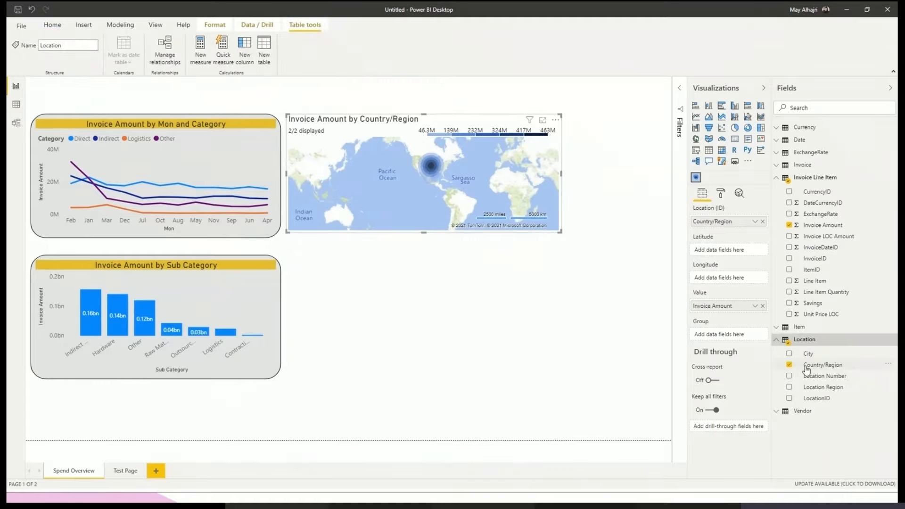
left_click(696, 141)
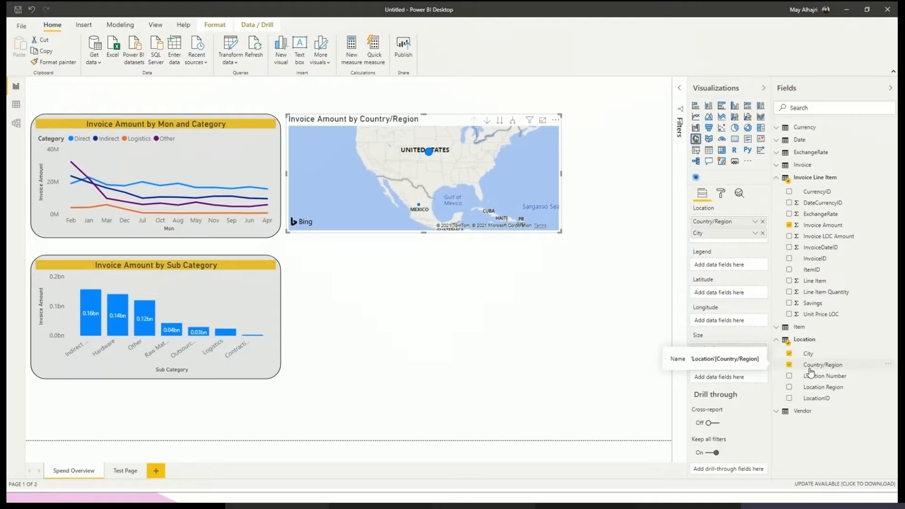
left_click(837, 367)
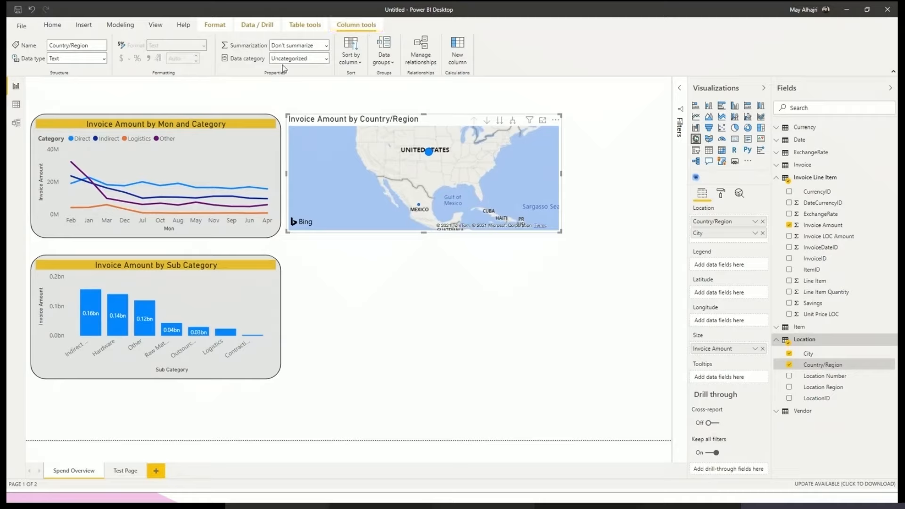
left_click(324, 59)
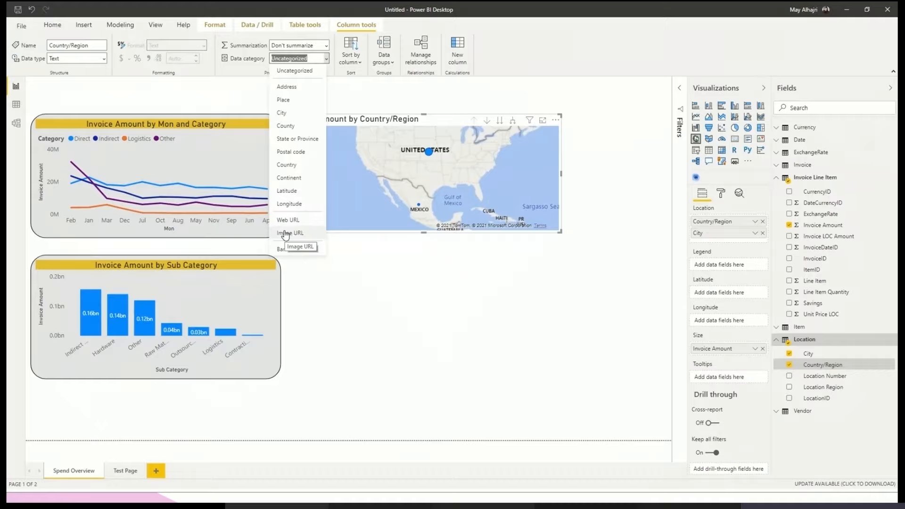
left_click(290, 128)
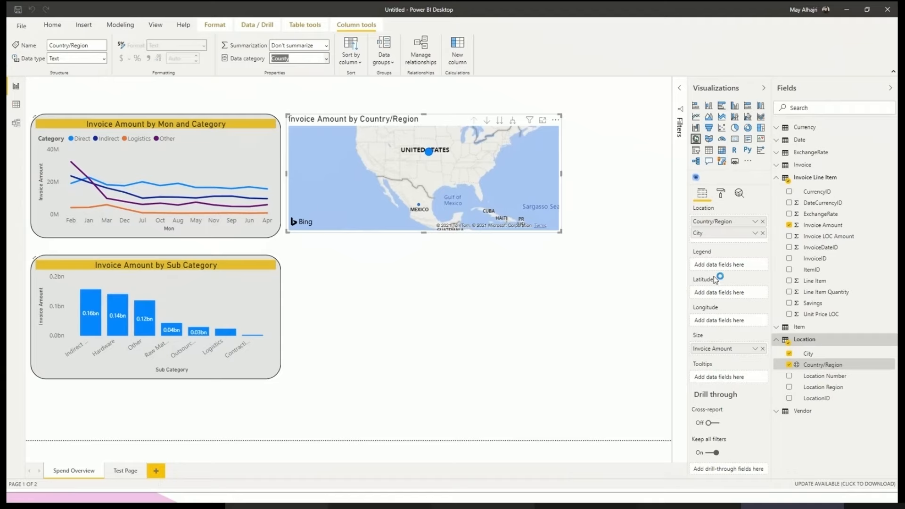
- Set the data category of the Location table's City column to City
left_click(808, 353)
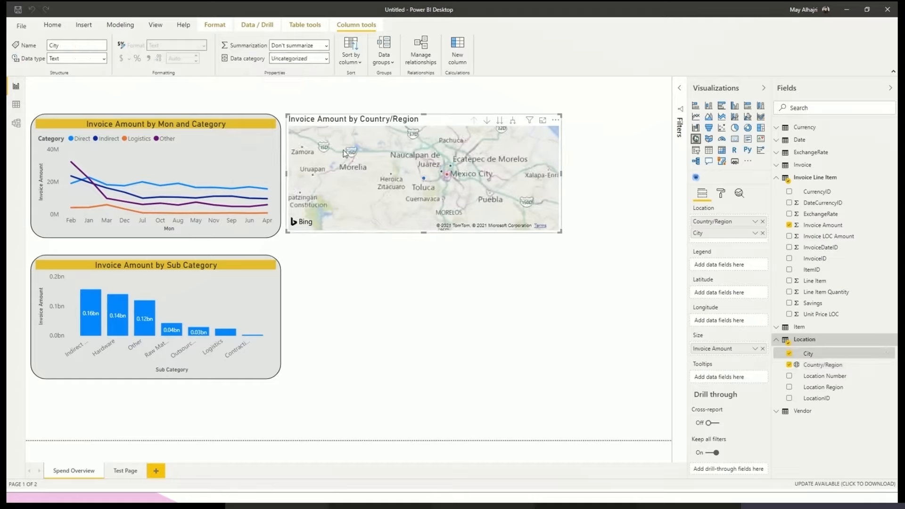
scroll(480, 199, "down", 5)
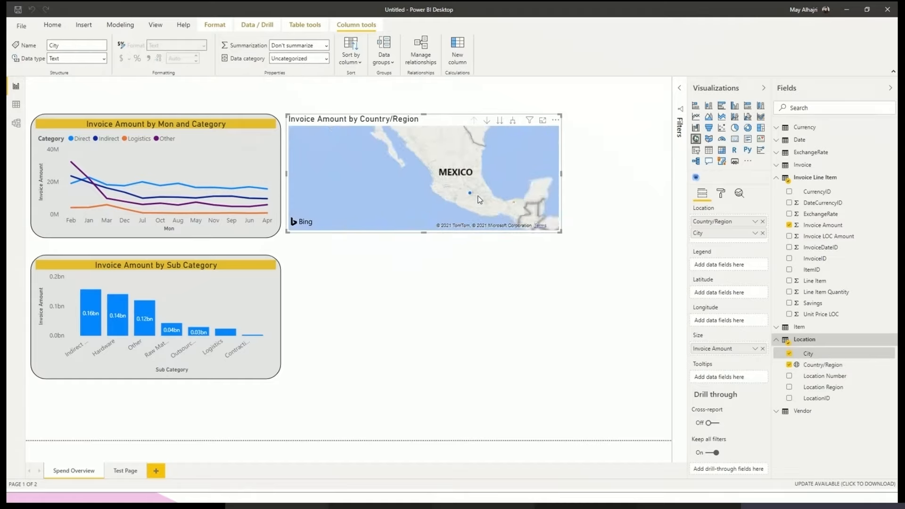
scroll(359, 156, "down", 5)
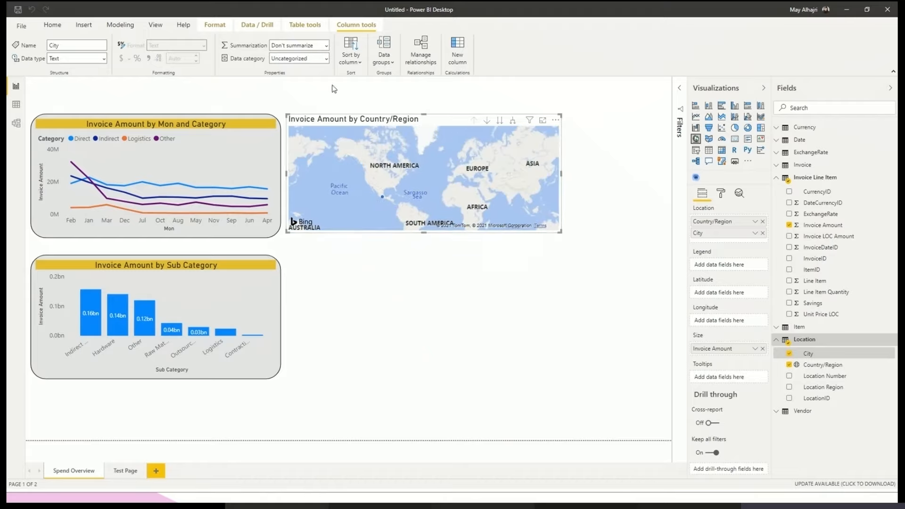
left_click(312, 59)
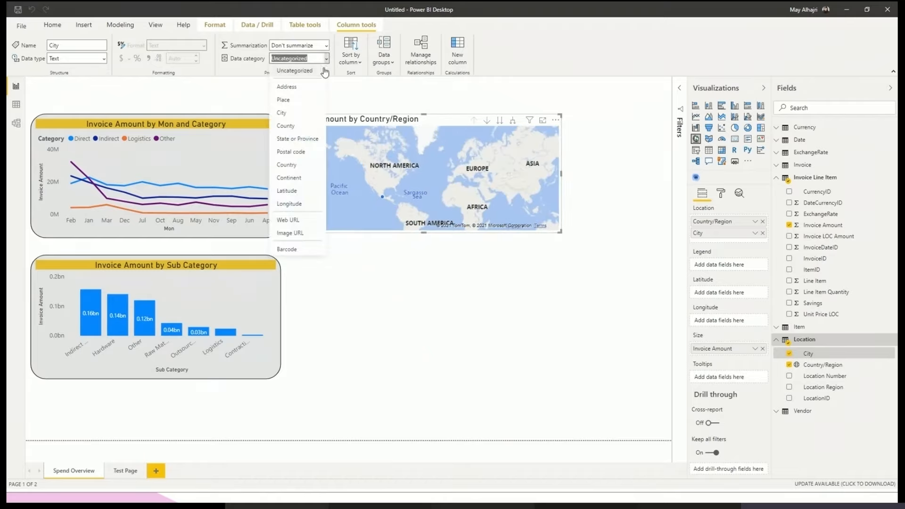
left_click(301, 113)
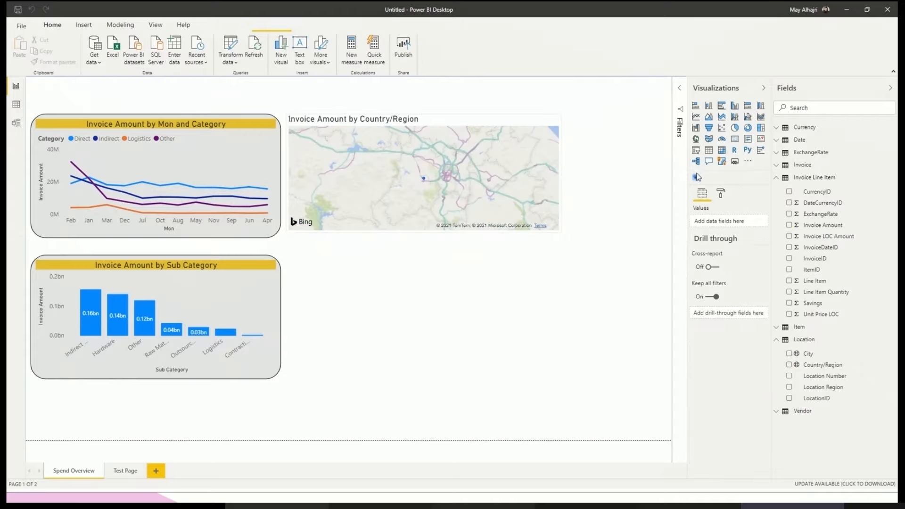
- Convert the map to the Heatmap visual again, add City as its group, and deselect the visual
left_click(541, 237)
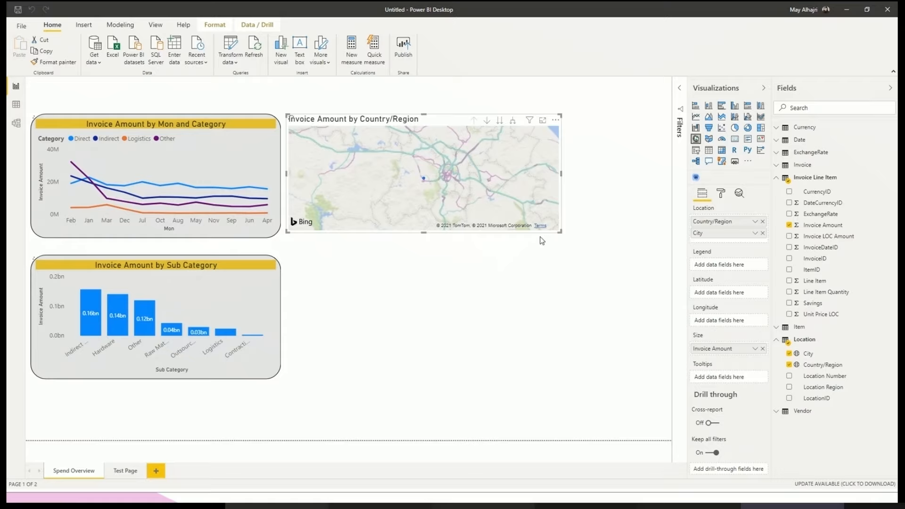
left_click_drag(353, 164, 400, 199)
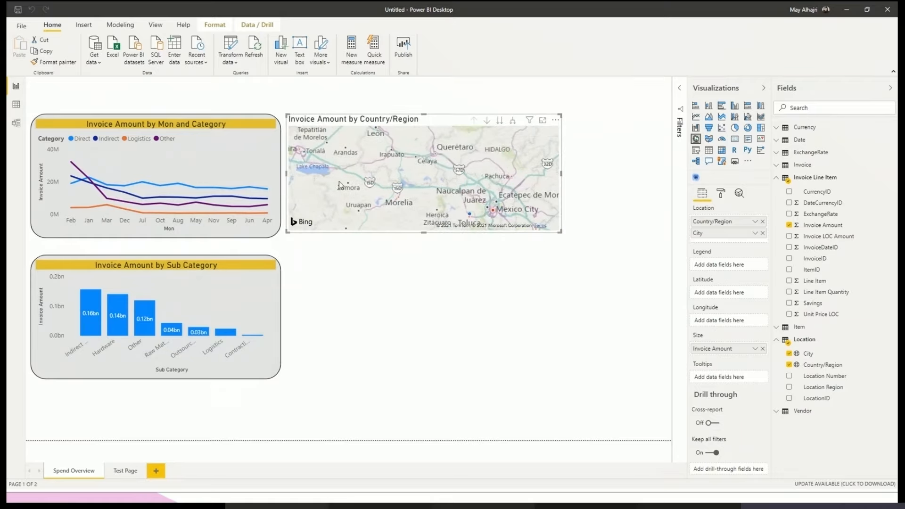
left_click_drag(502, 206, 499, 232)
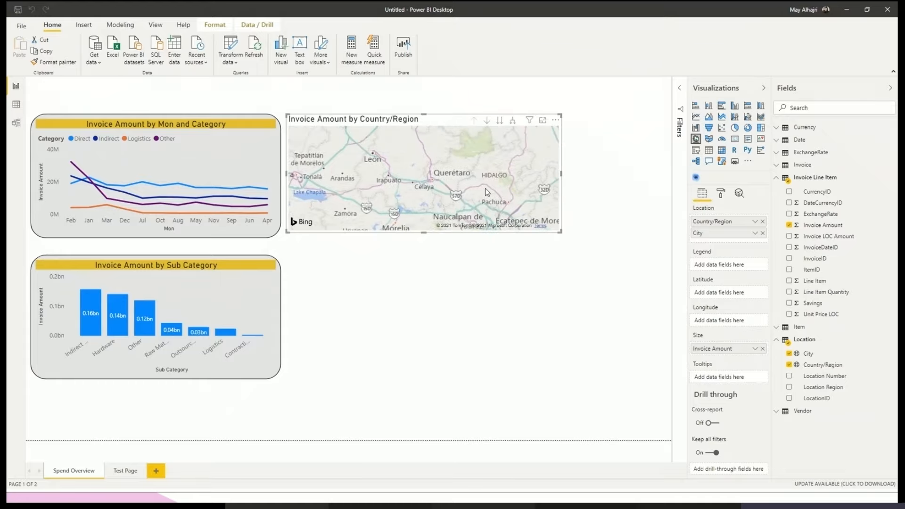
scroll(485, 188, "down", 6)
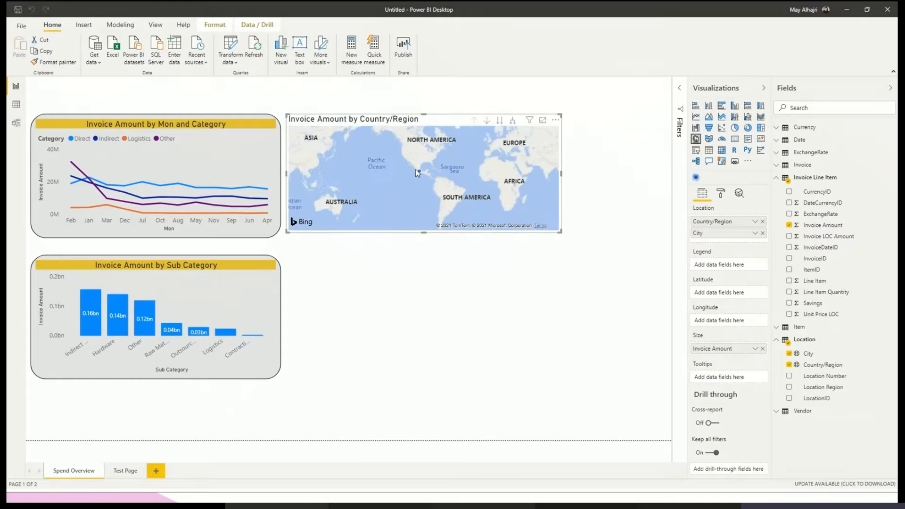
left_click_drag(419, 175, 379, 173)
left_click(696, 178)
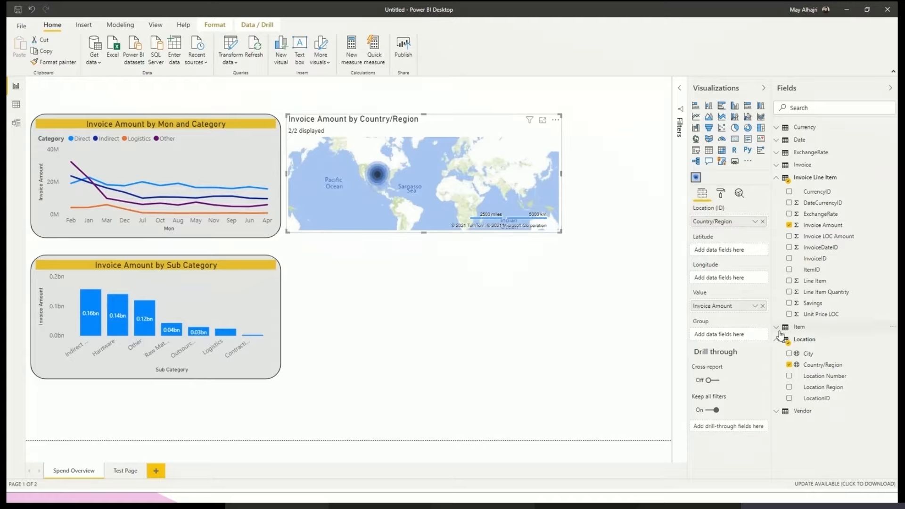
left_click(790, 354)
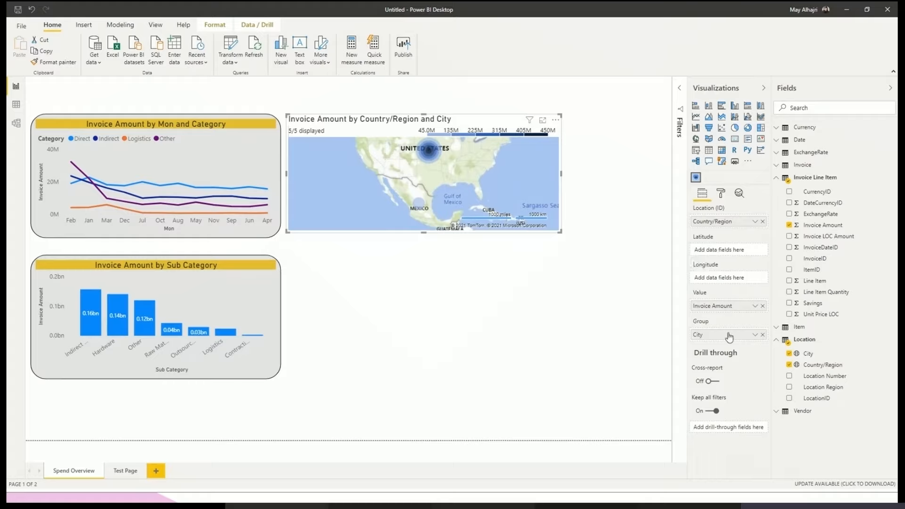
left_click(674, 264)
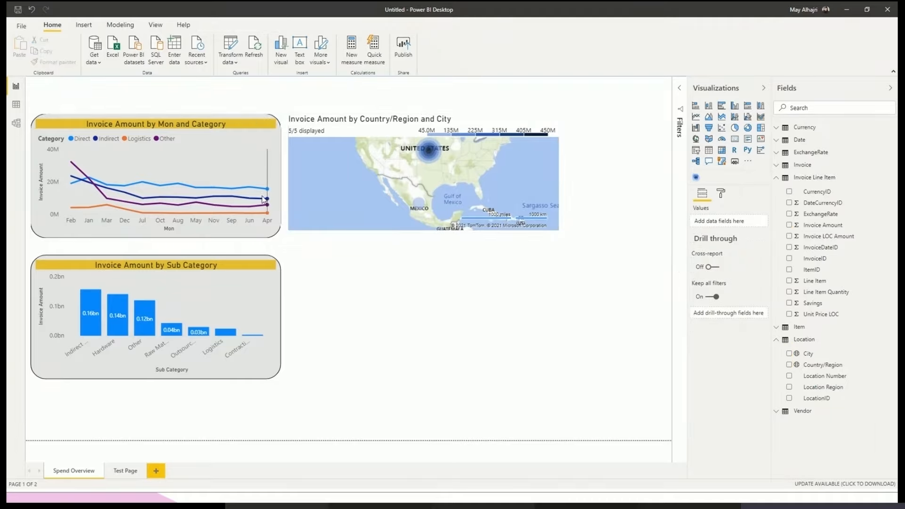
- Copy the formatting of the Invoice Amount by Mon and Category line chart onto the heatmap, and deselect it
mouse_move(224, 159)
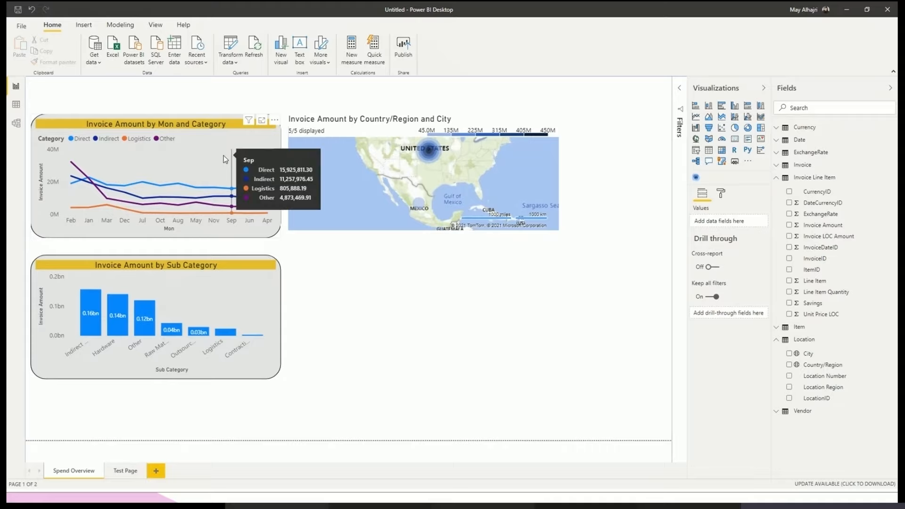
left_click(205, 134)
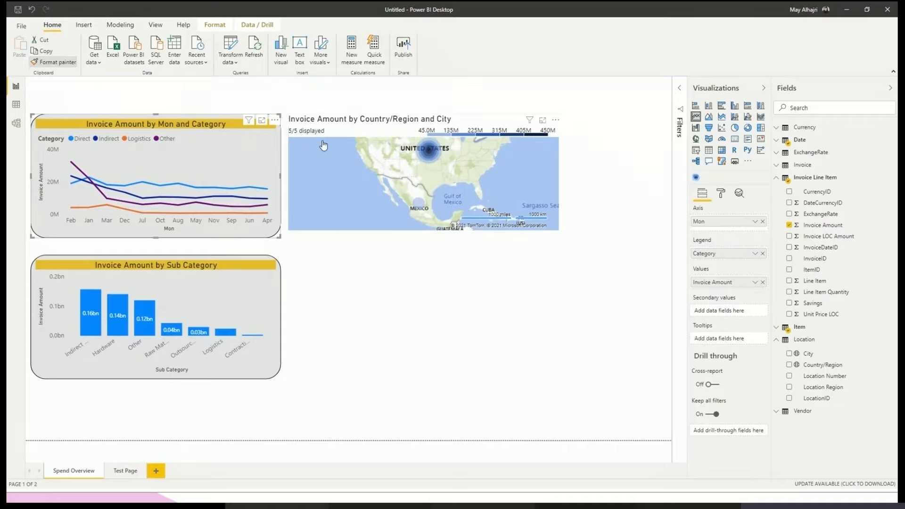
left_click(344, 129)
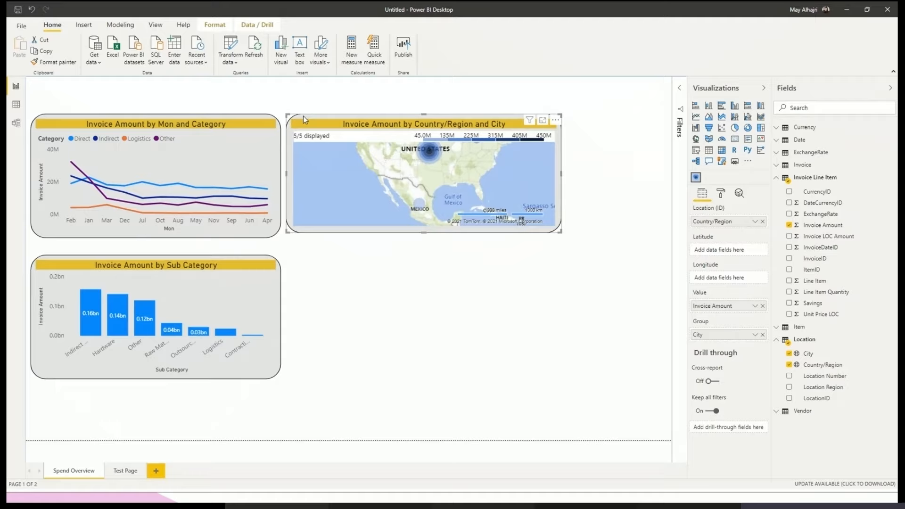
left_click(510, 324)
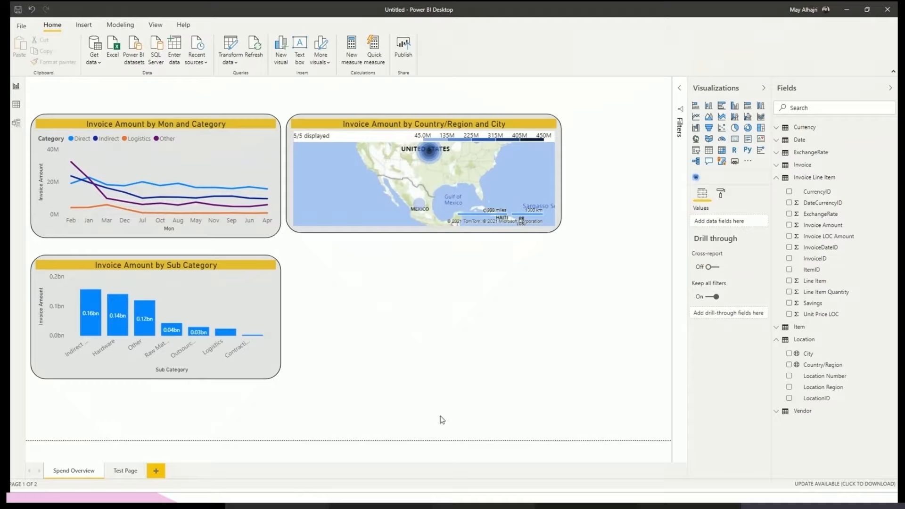
- Insert a stacked bar chart below the heatmap with Tier on the axis and Invoice Amount as its values
left_click(696, 105)
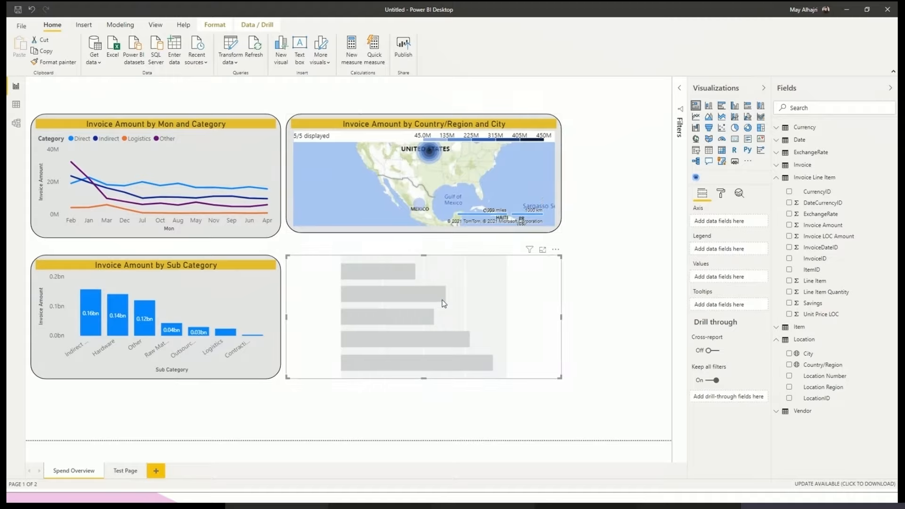
left_click(813, 107)
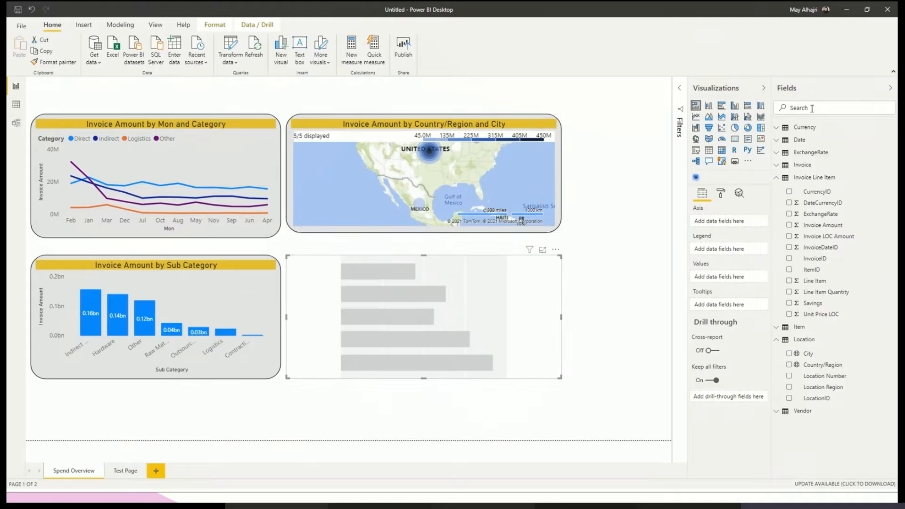
type("ti")
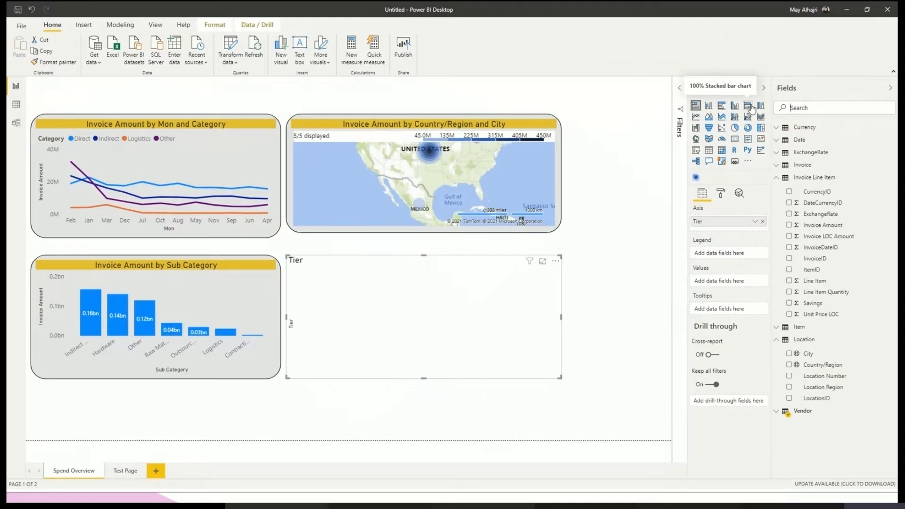
type("invoi")
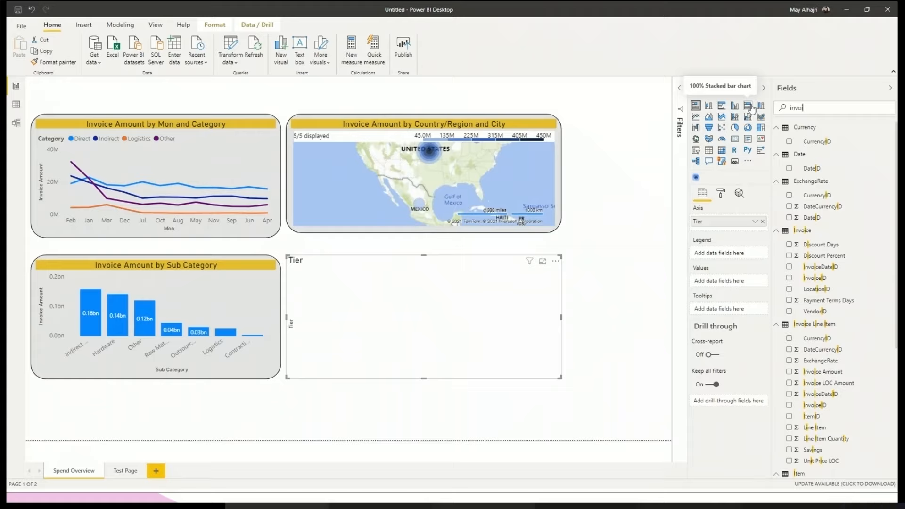
type("ce")
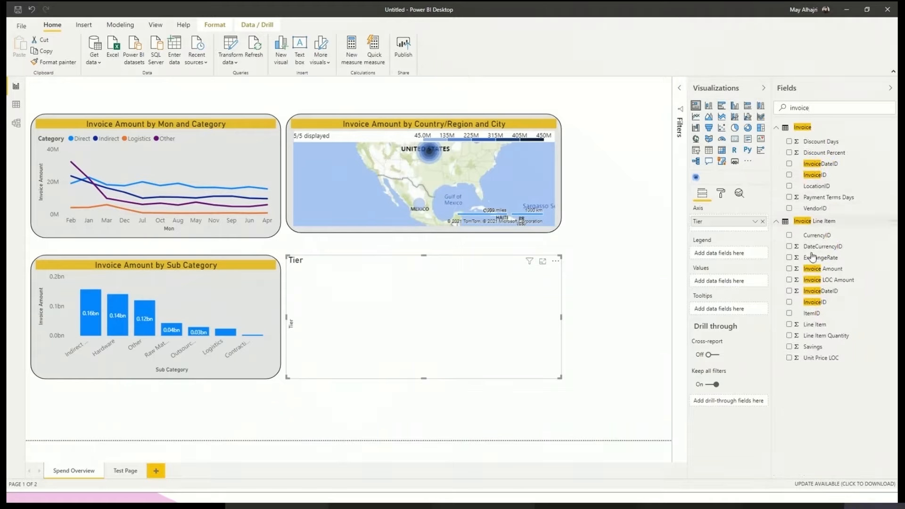
left_click(790, 269)
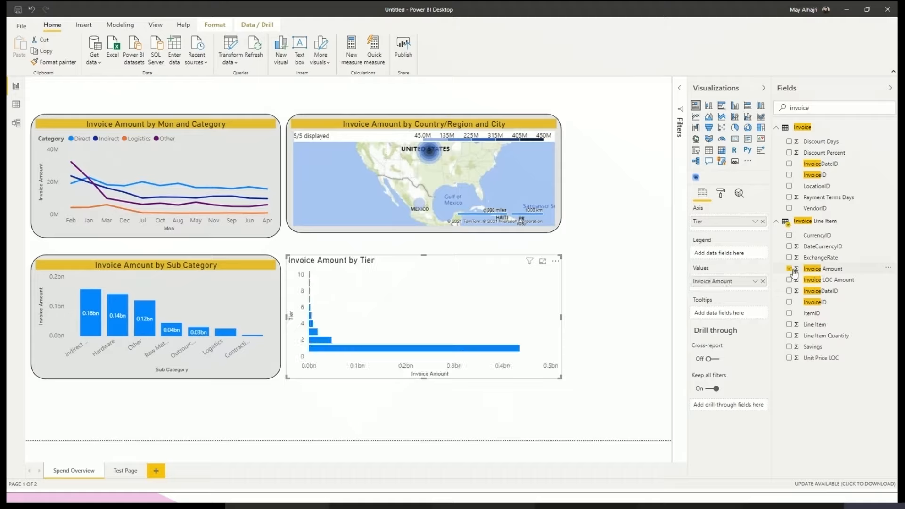
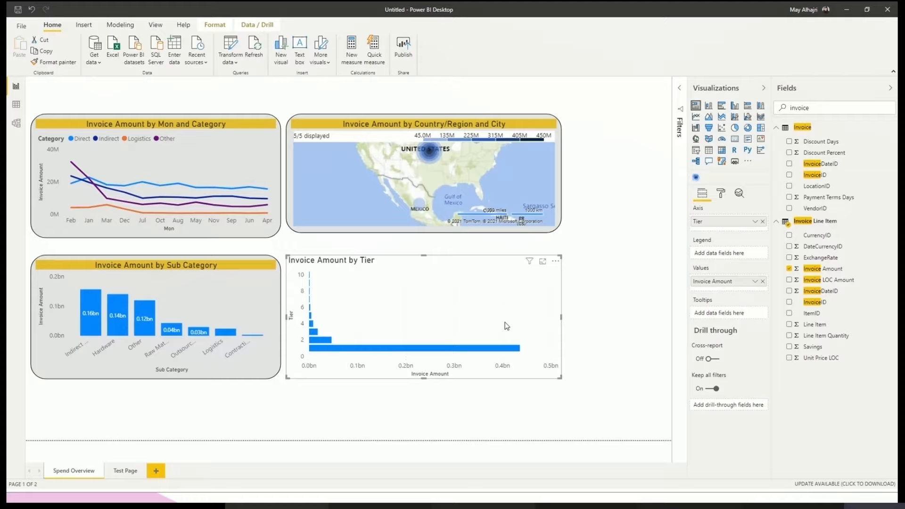
- Copy the formatting of the Invoice Amount by Mon and Category line chart onto the Invoice Amount by Tier bar chart
left_click(593, 268)
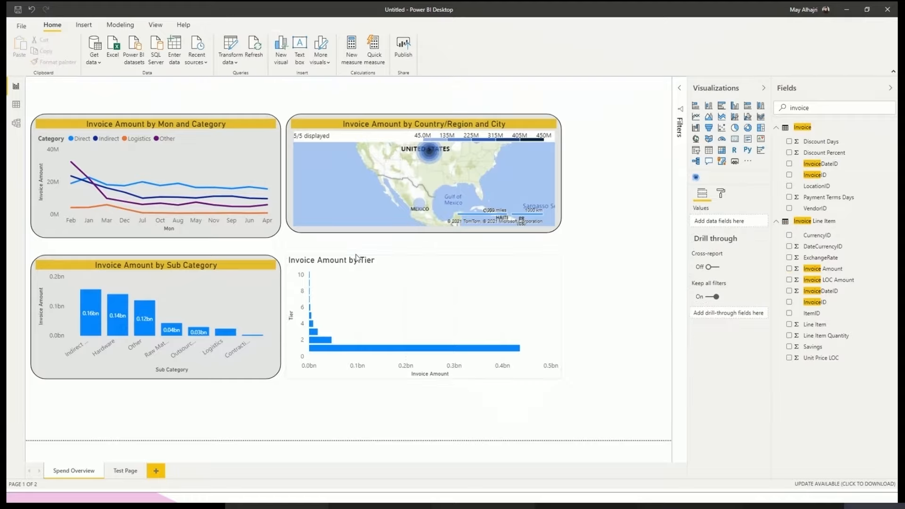
left_click(293, 235)
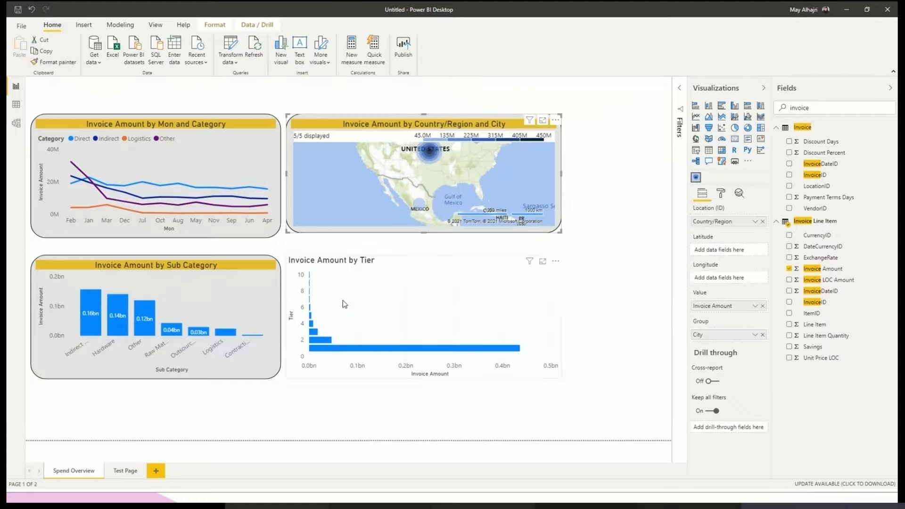
left_click(367, 298)
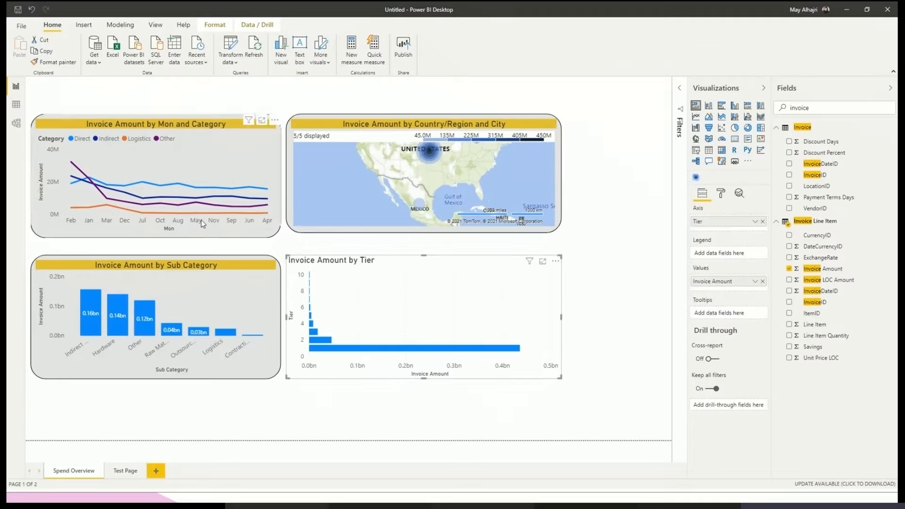
left_click(157, 160)
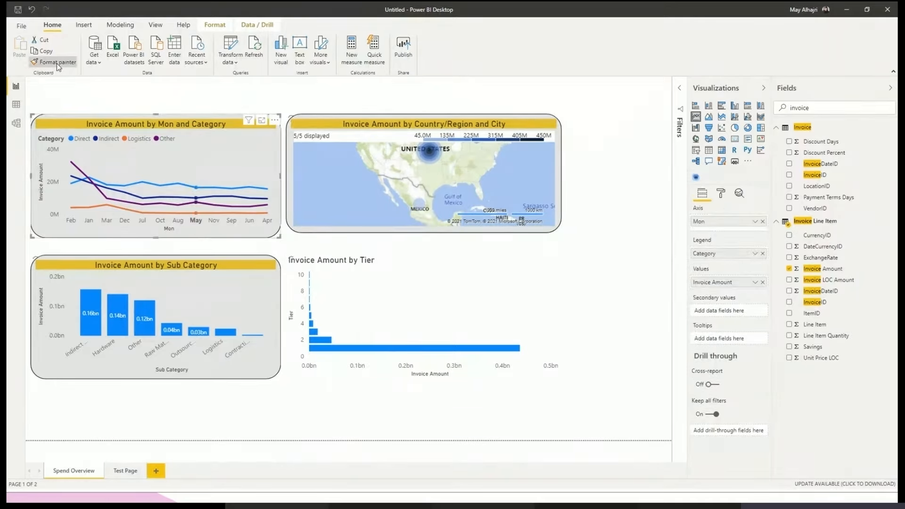
left_click(56, 63)
left_click(373, 305)
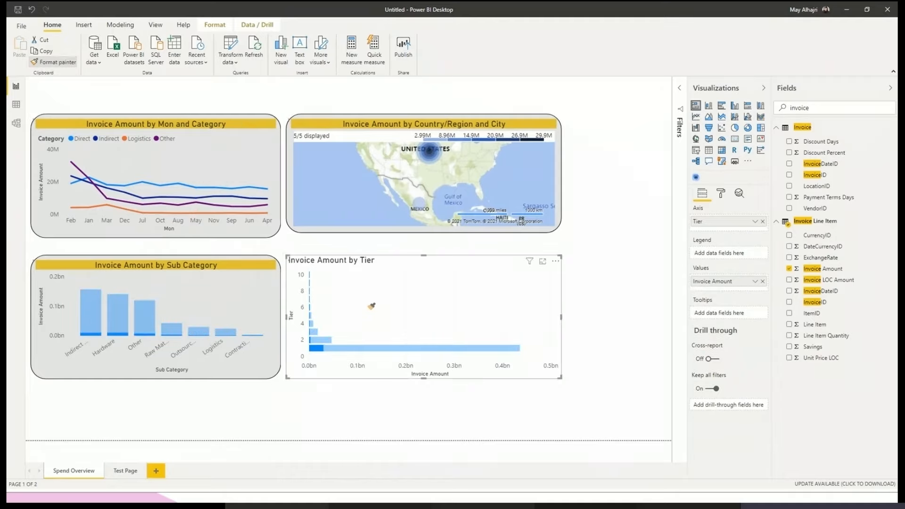
left_click(412, 398)
- Turn on data labels for the Invoice Amount by Tier chart and set their display units to Millions
left_click(440, 335)
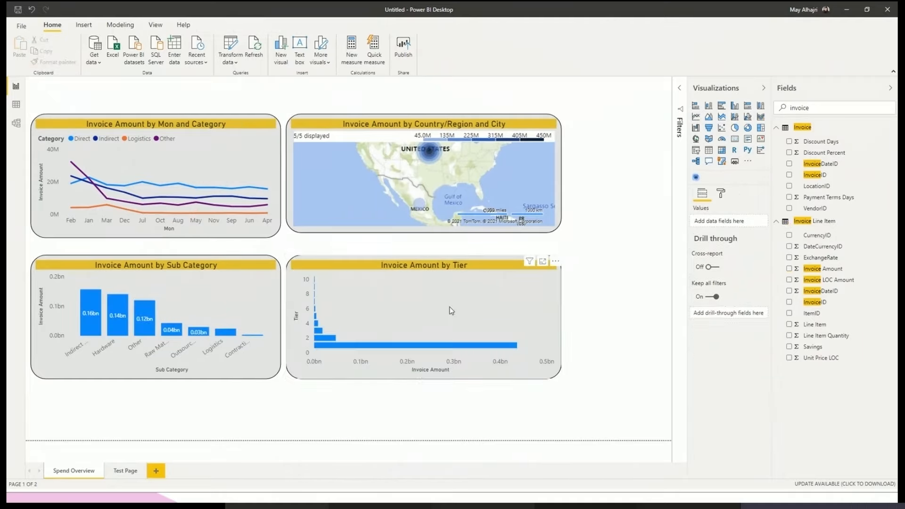
left_click(722, 194)
left_click(738, 296)
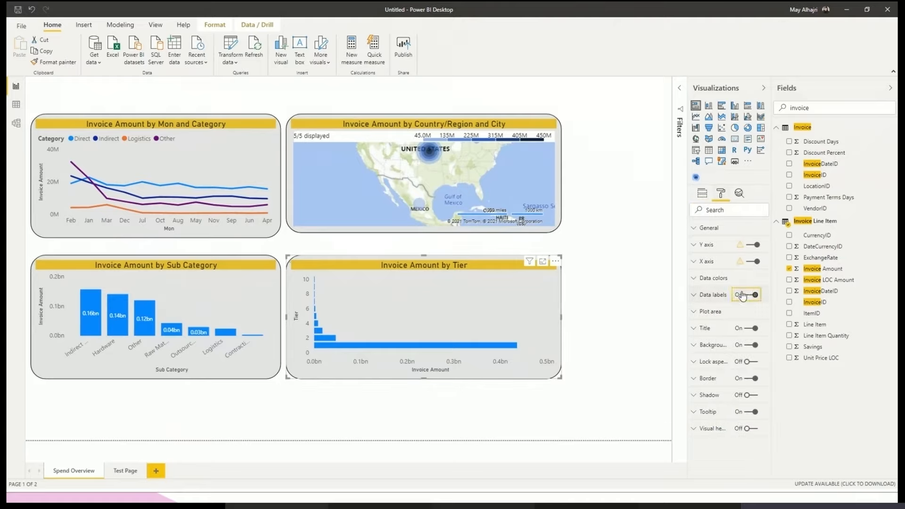
left_click(712, 297)
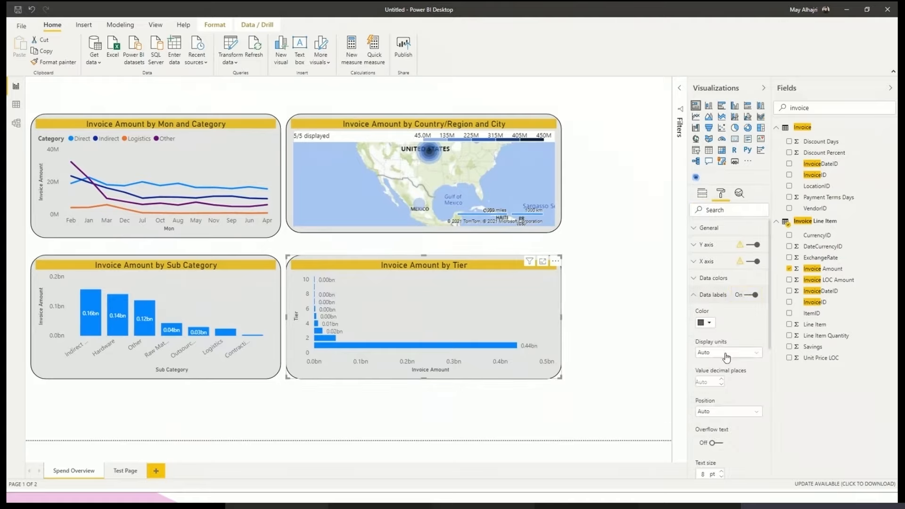
left_click(727, 353)
left_click(717, 394)
left_click(712, 295)
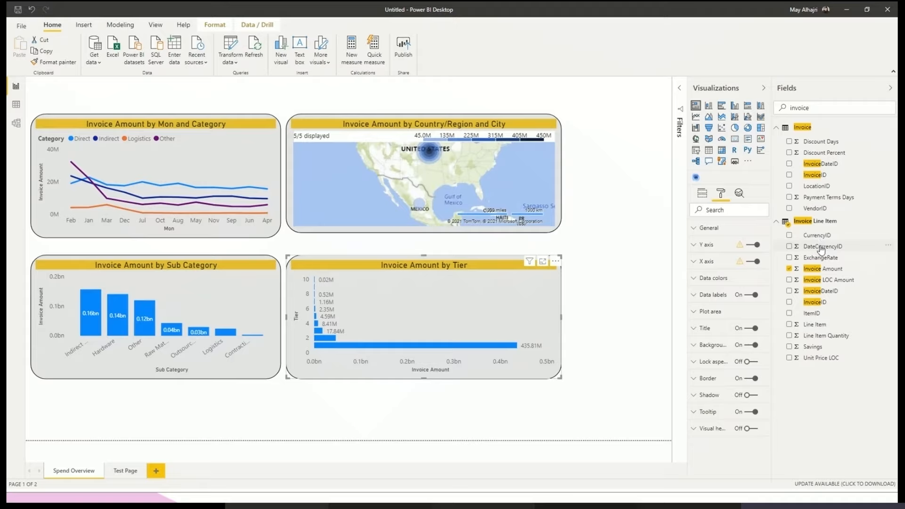
- Format the Invoice Amount column as currency with the Arabic (Saudi Arabia) symbol, and deselect the chart
left_click(823, 273)
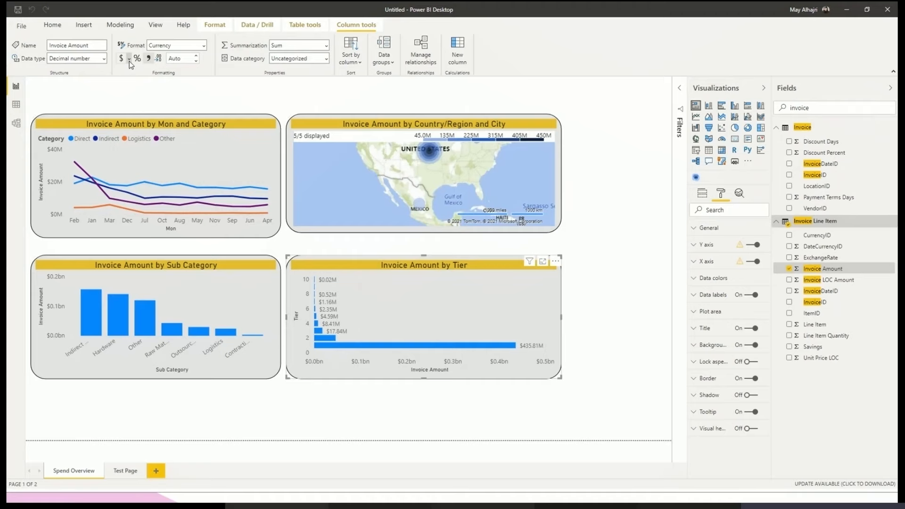
left_click(130, 59)
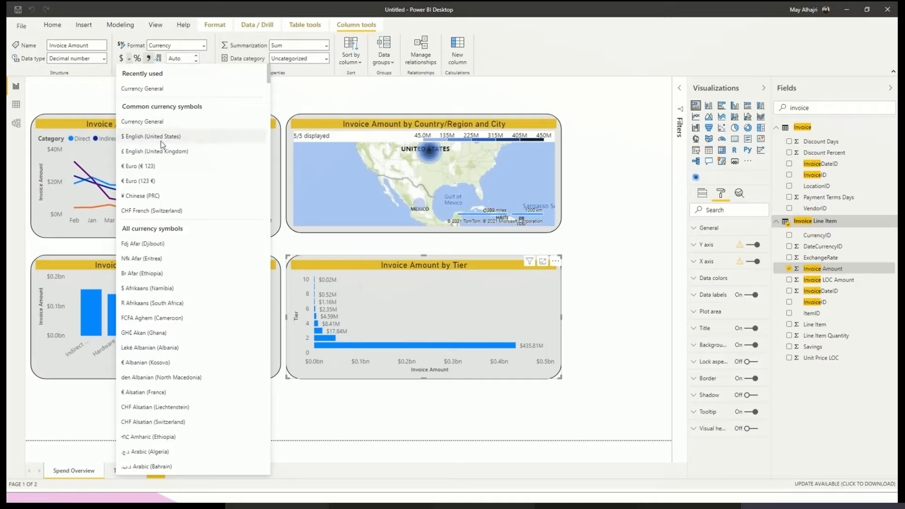
scroll(196, 201, "down", 2)
scroll(196, 201, "down", 2)
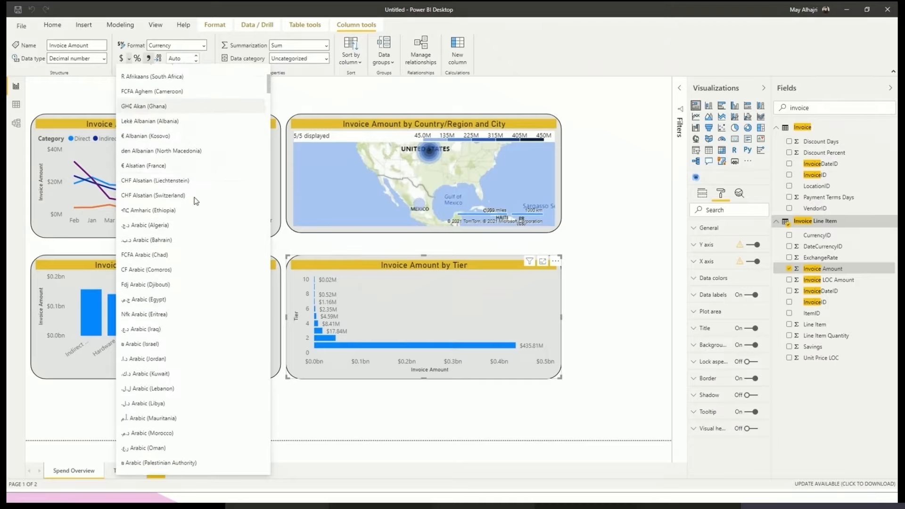
scroll(203, 228, "down", 4)
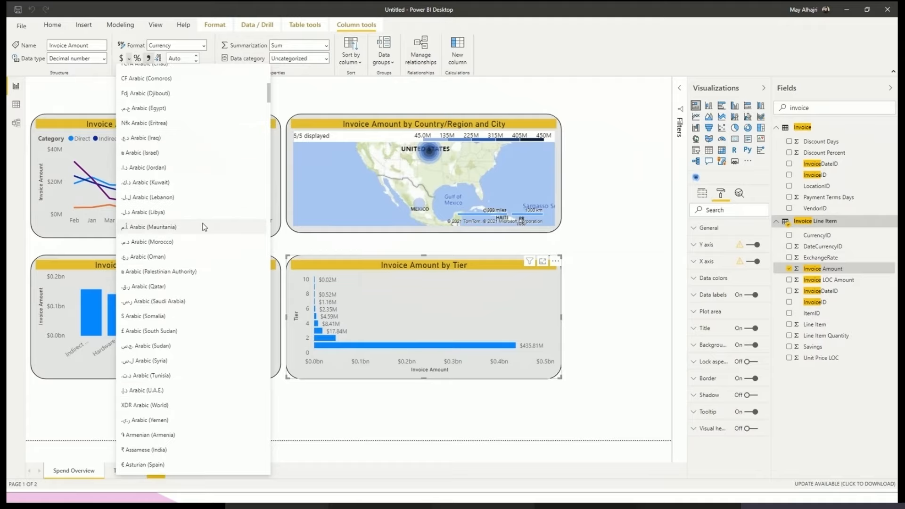
scroll(202, 227, "up", 2)
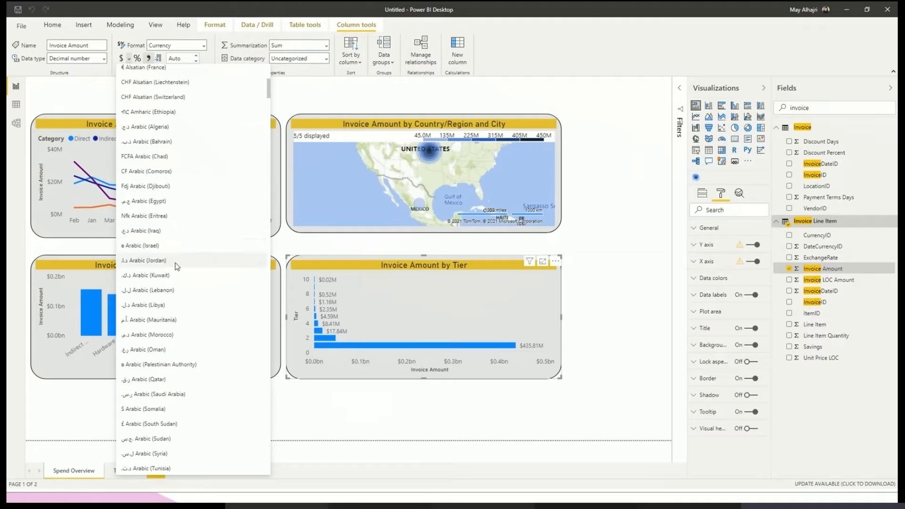
scroll(150, 223, "down", 2)
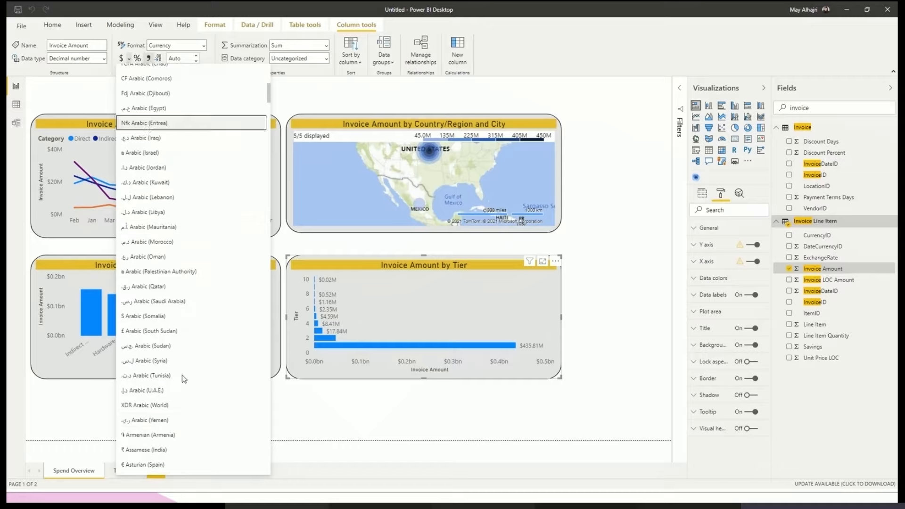
left_click(154, 304)
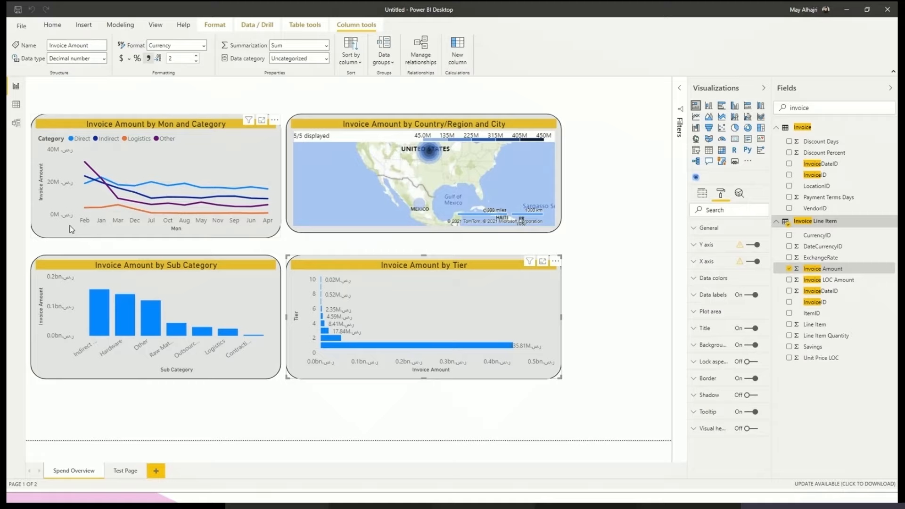
left_click(651, 362)
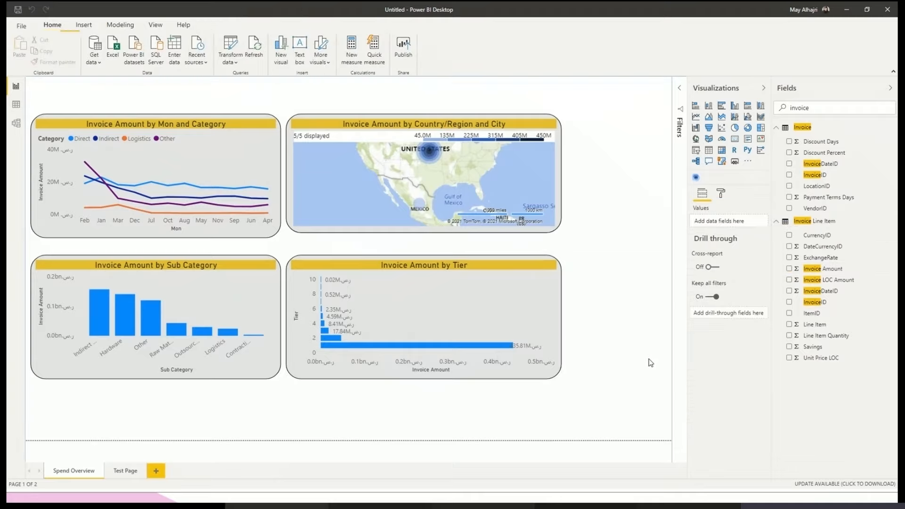
left_click(844, 273)
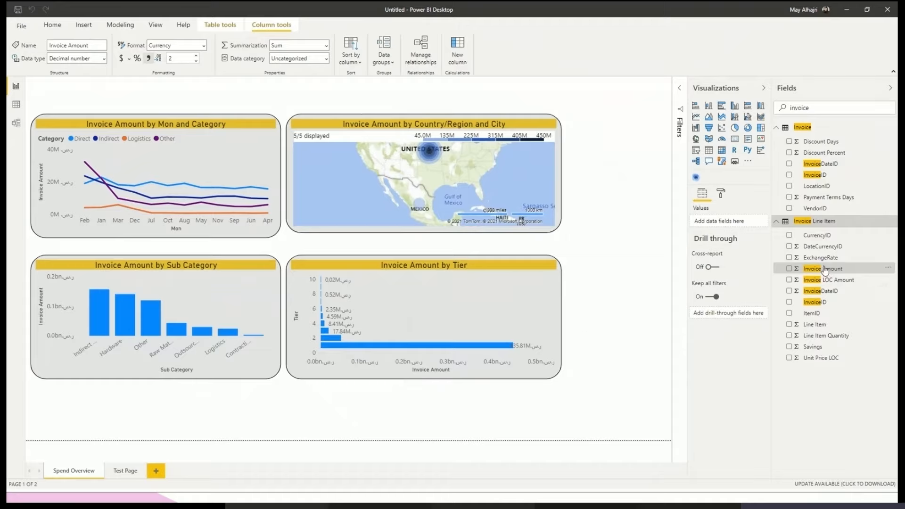
left_click(604, 309)
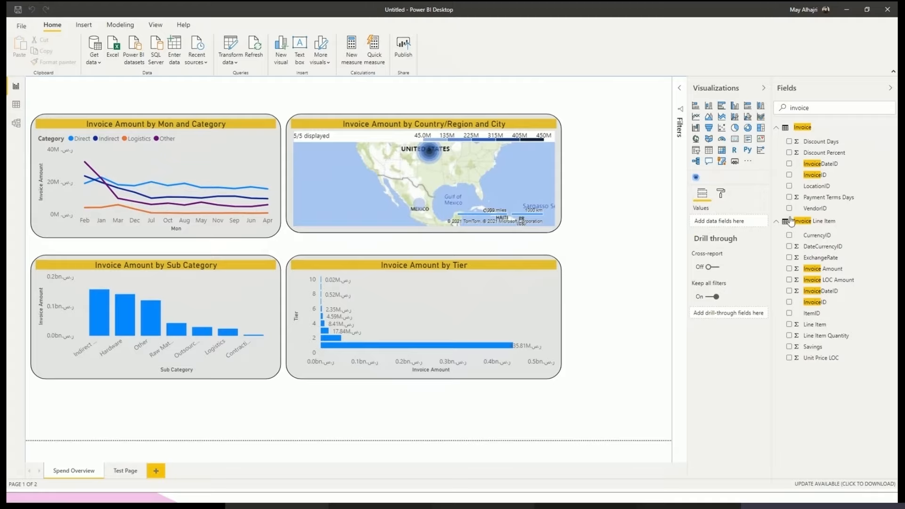
left_click(824, 247)
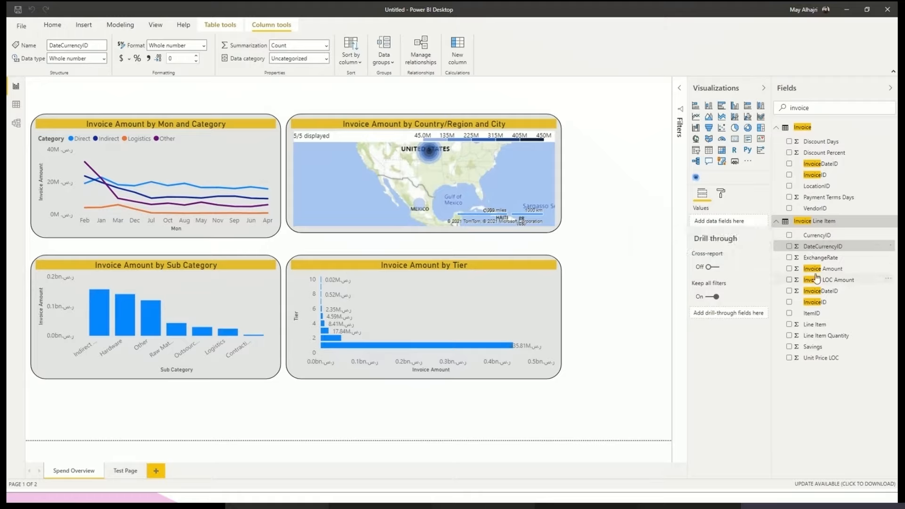
- Move the four visuals down the page and close the gap between the two rows, leaving free space above them
left_click(631, 283)
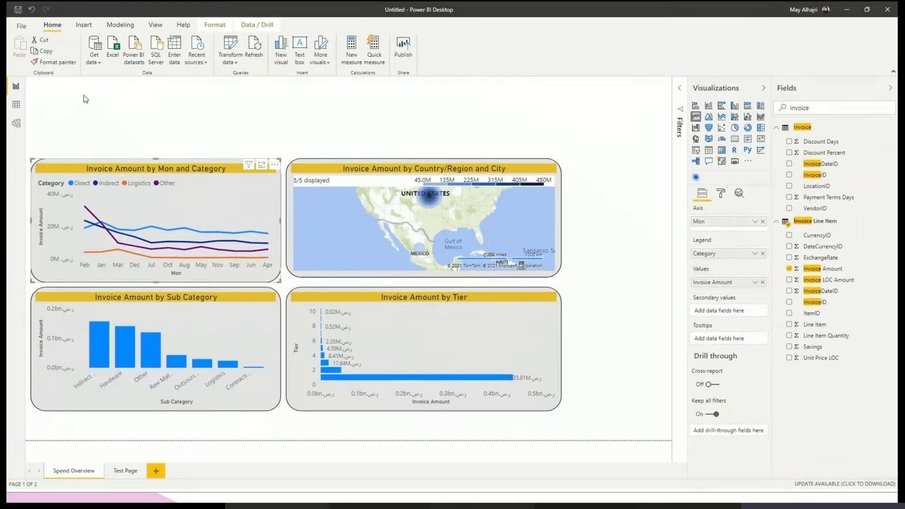
left_click(83, 101)
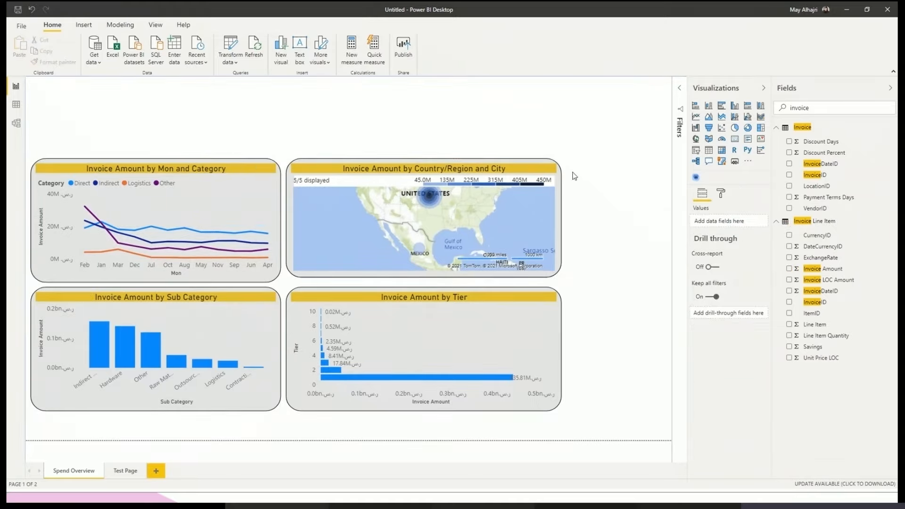
- Add a dropdown slicer for the Location table's Country/Region field and shrink it to a small box above the line chart
left_click_drag(811, 110, 771, 106)
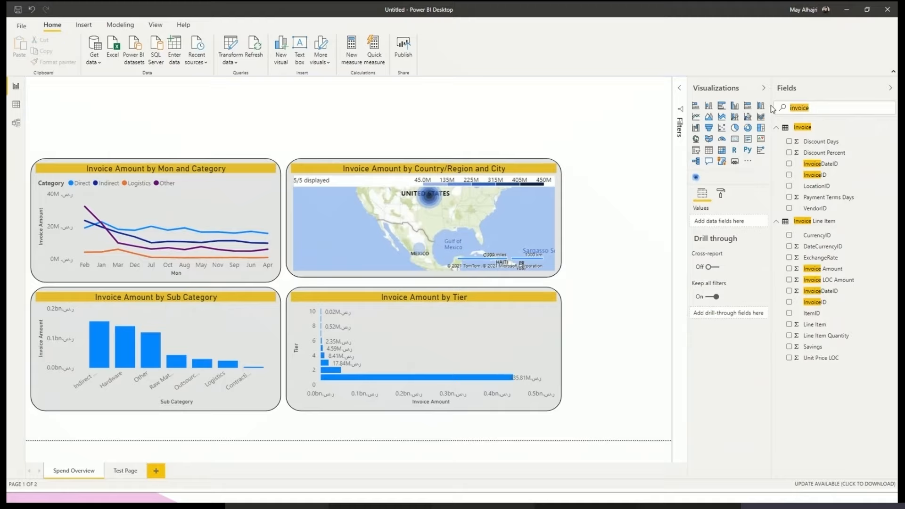
type("country")
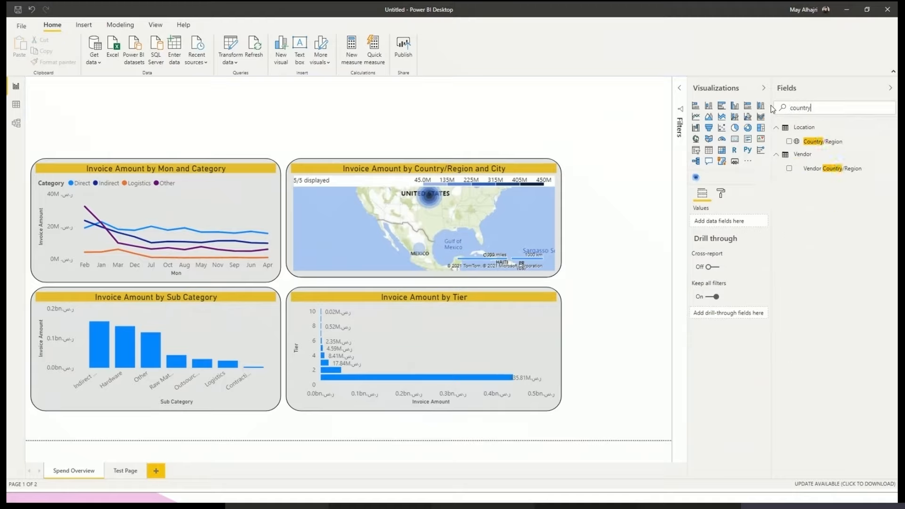
left_click(789, 141)
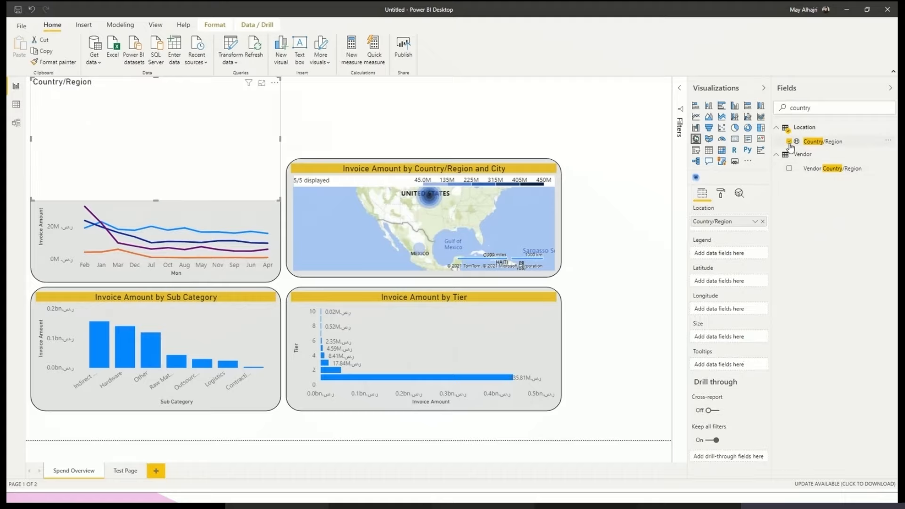
left_click(698, 152)
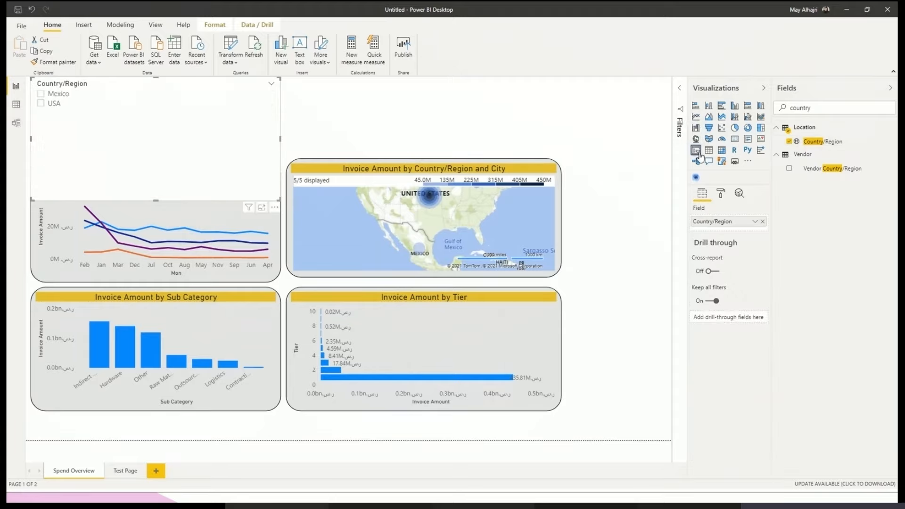
left_click(271, 84)
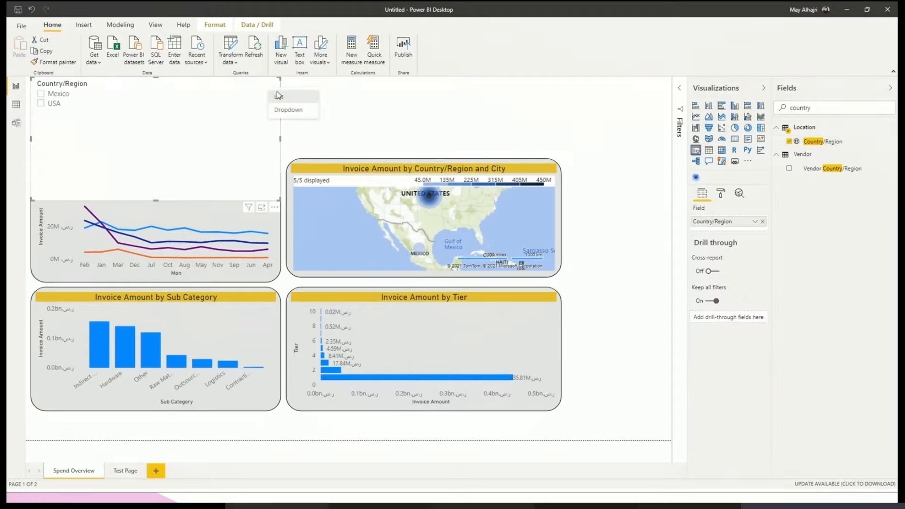
left_click(297, 113)
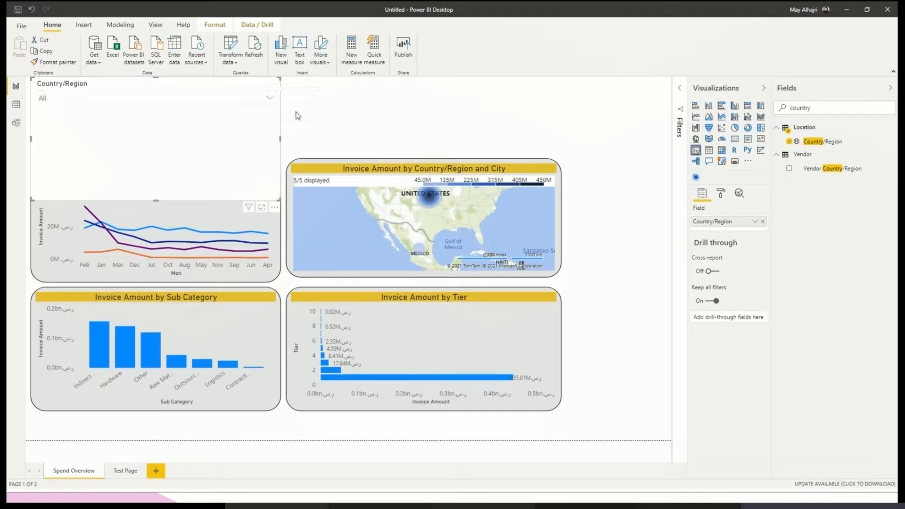
left_click_drag(279, 200, 214, 110)
- Copy the line chart's formatting onto the Country/Region slicer and move the slicer down closer to the line chart
left_click(170, 169)
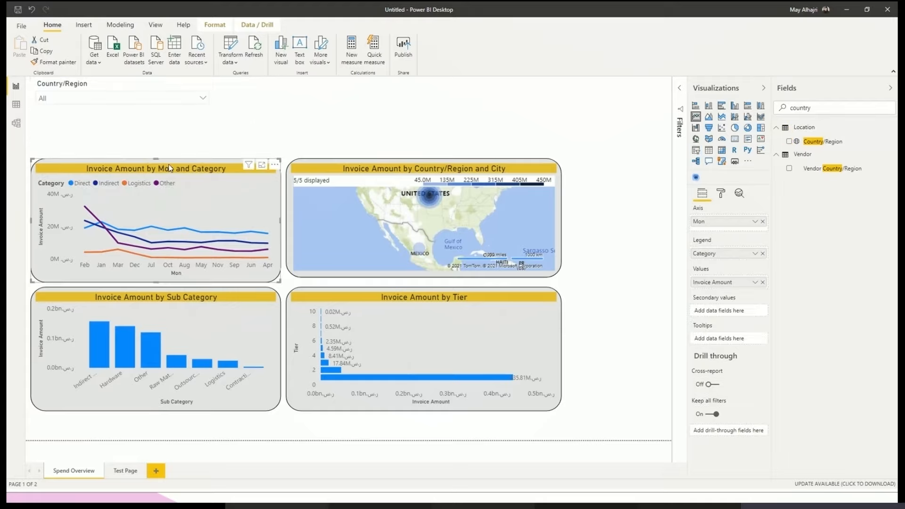
left_click(47, 62)
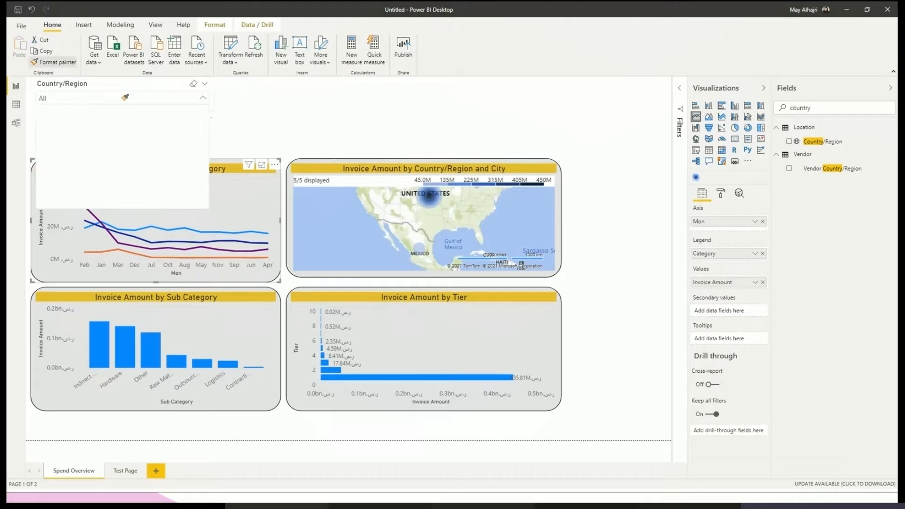
left_click(140, 85)
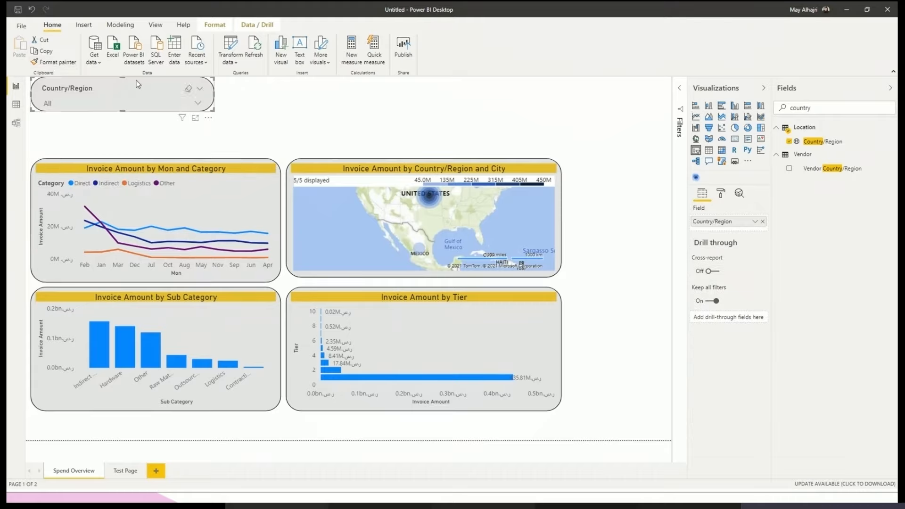
left_click_drag(152, 83, 157, 106)
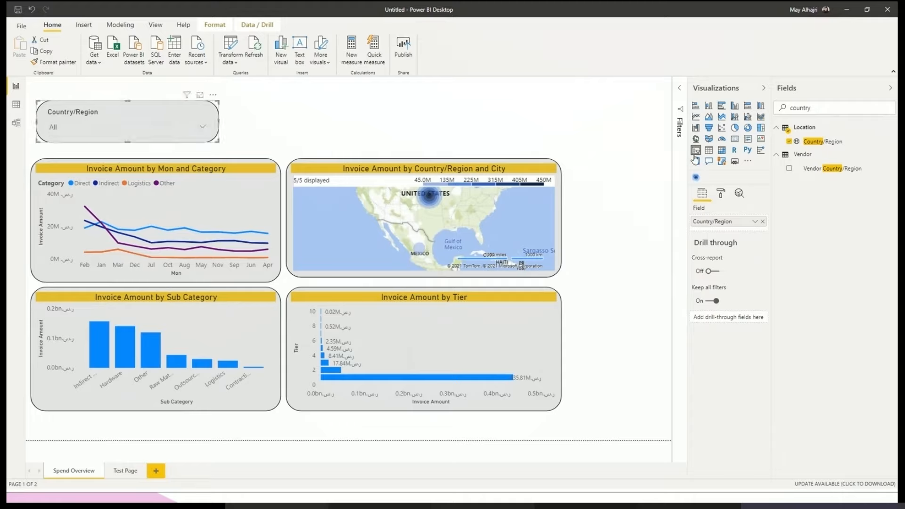
- Shrink the Country/Region slicer to about half its width and give its border square corners
left_click(721, 193)
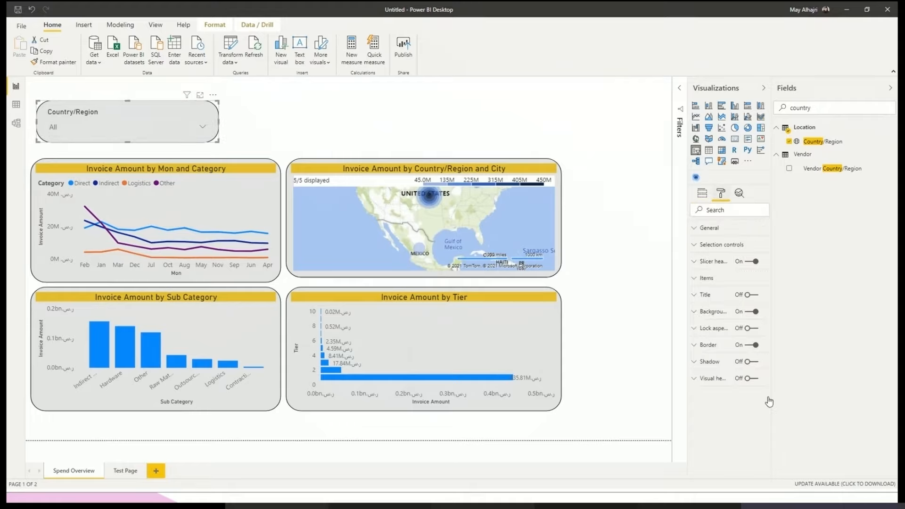
left_click(754, 346)
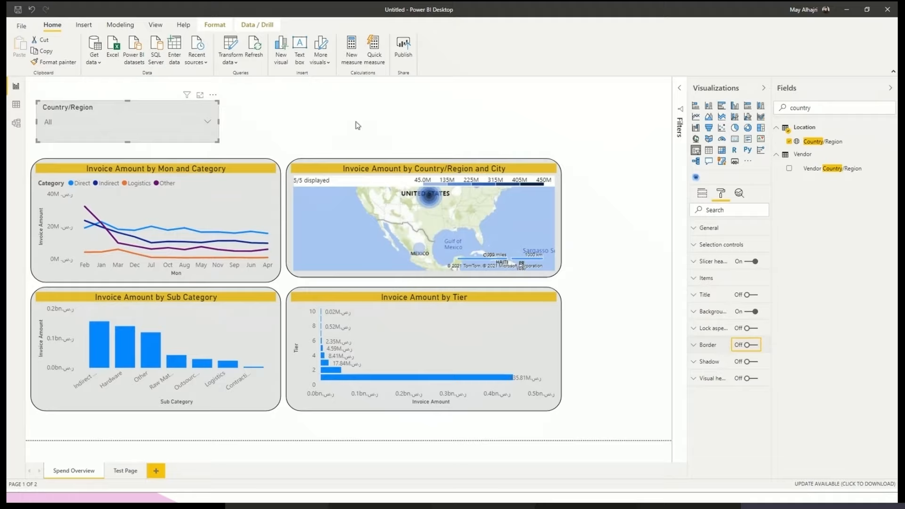
left_click_drag(216, 141, 130, 136)
left_click(745, 346)
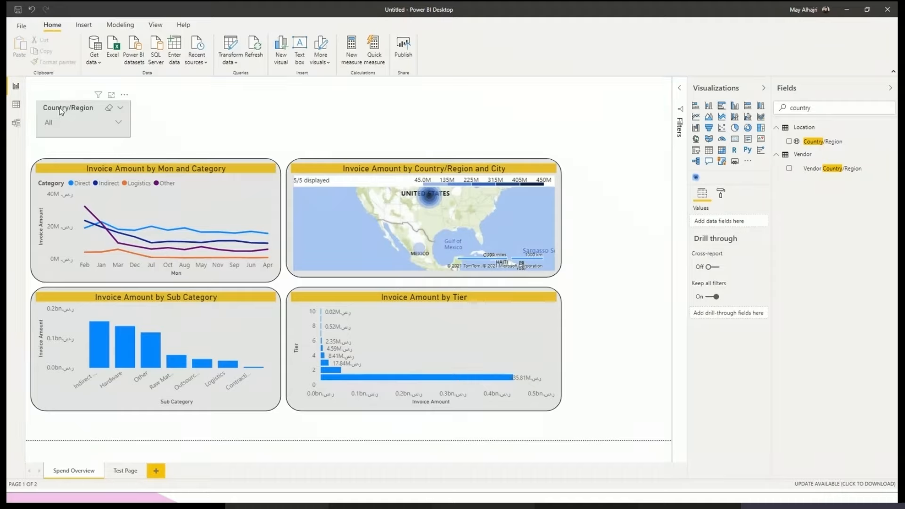
- Duplicate the Country/Region slicer beside the original and replace the copy's field with City from the Location table
left_click(61, 112)
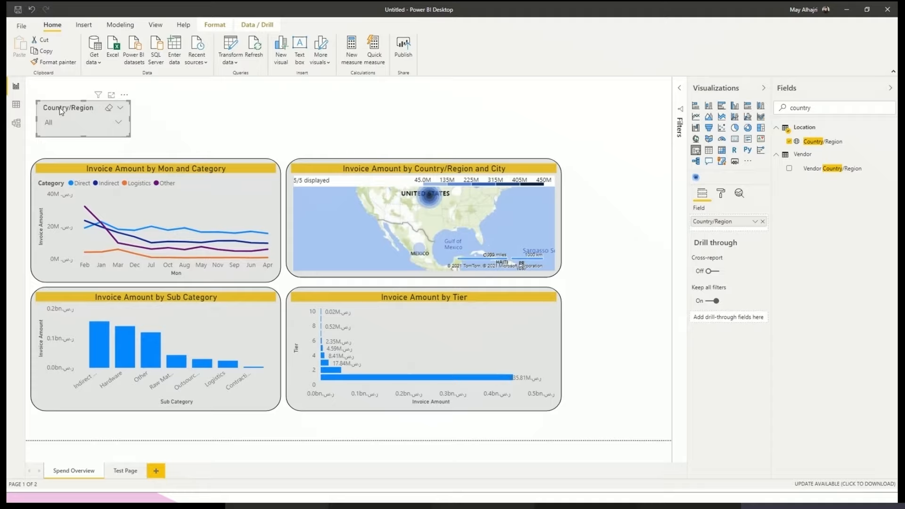
key("ctrl+c")
key("ctrl+v")
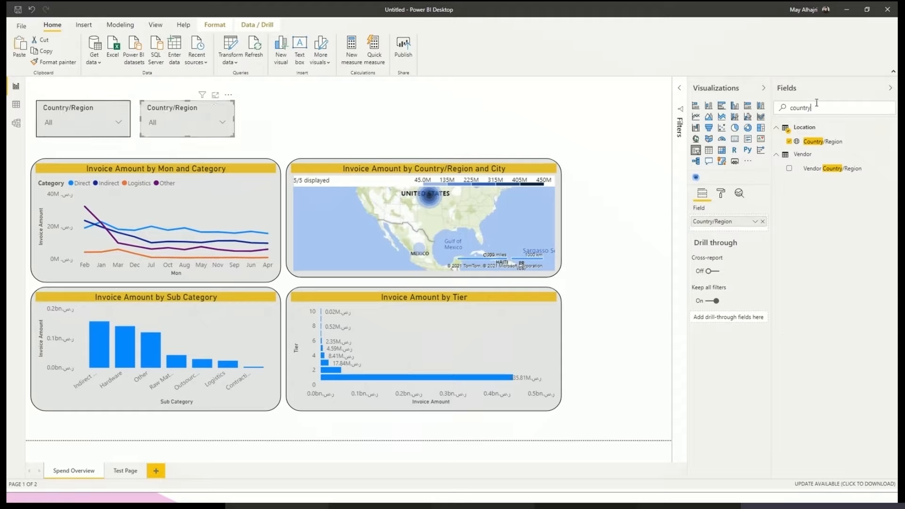
double_click(800, 107)
key("BackSpace")
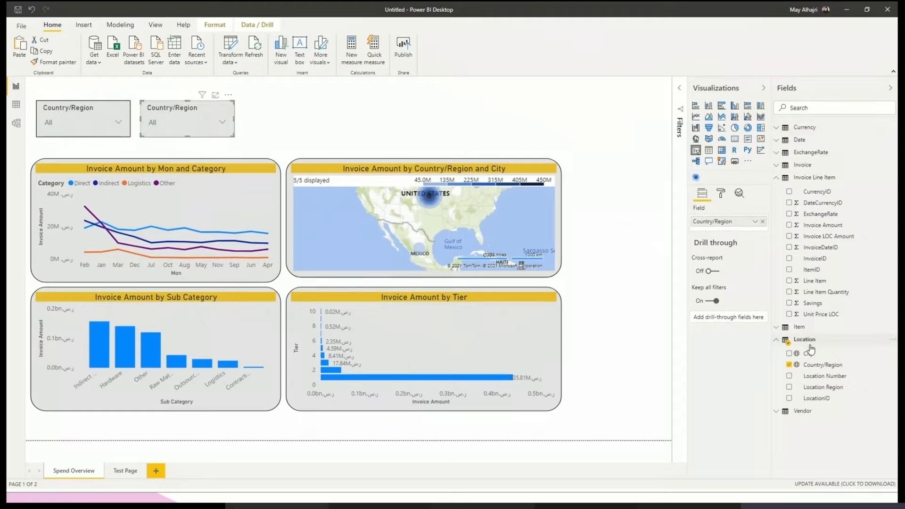
left_click_drag(808, 355, 734, 233)
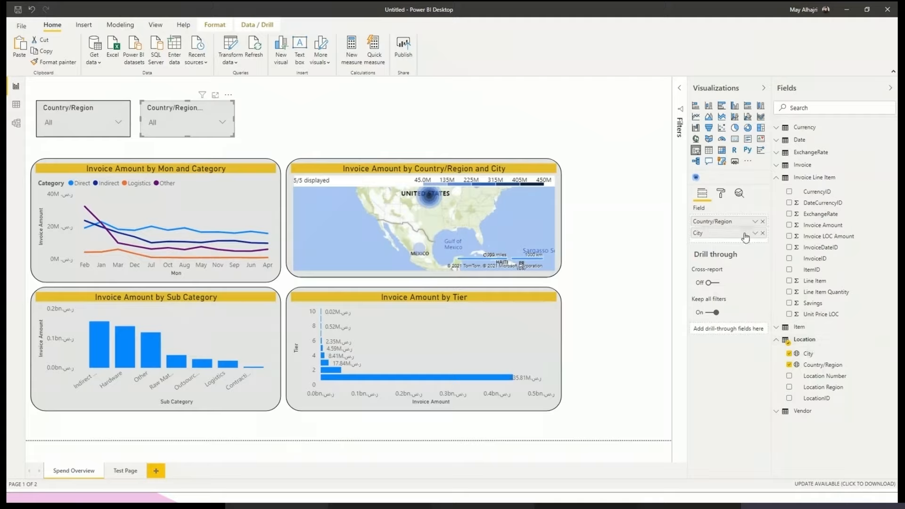
left_click(764, 222)
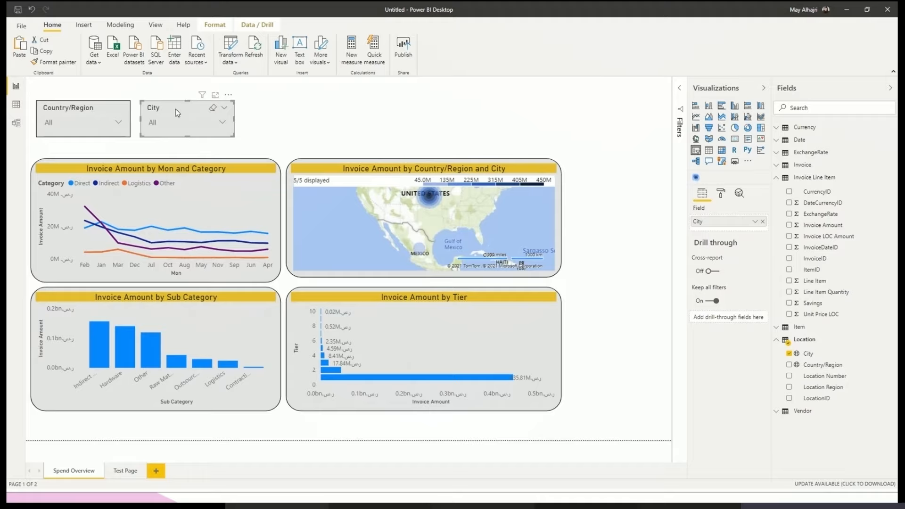
- Add a third slicer copy beside the City slicer in the same row and make Category its field
key("ctrl+v")
left_click_drag(173, 109, 276, 108)
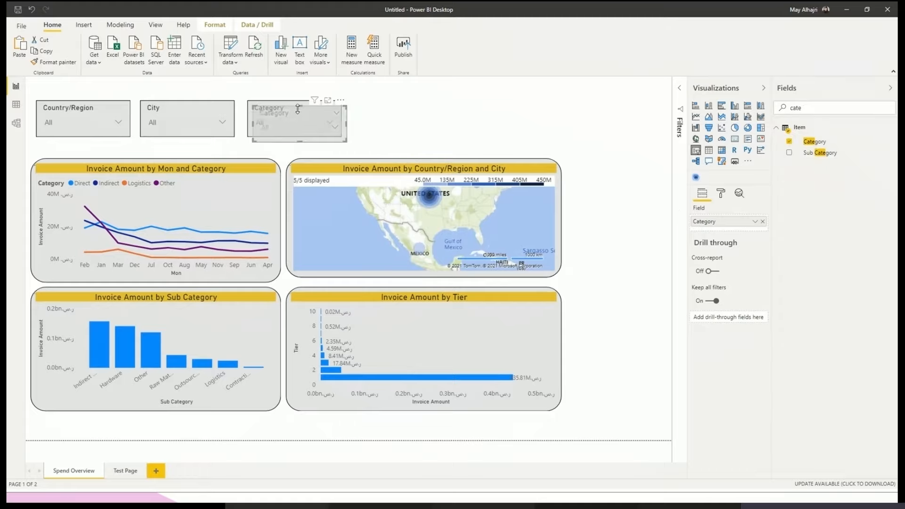
- Duplicate the Category slicer at the end of the row with Sub Category as its field, and collapse the Visualizations pane
key("ctrl+c")
key("ctrl+v")
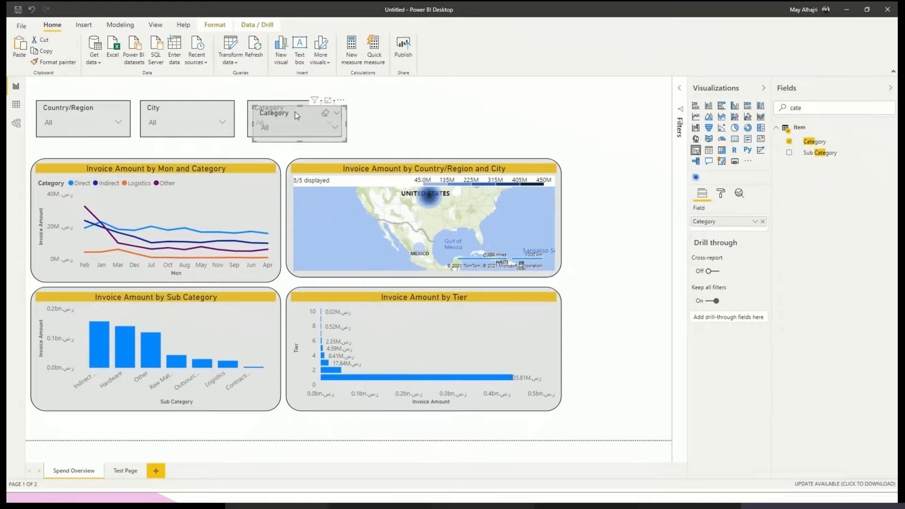
left_click_drag(330, 111, 390, 111)
left_click(762, 221)
left_click_drag(820, 152, 738, 226)
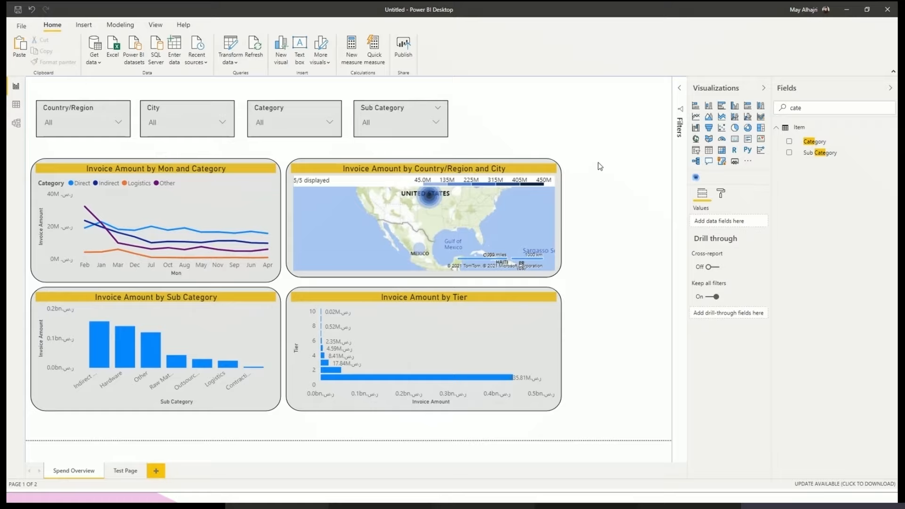
left_click(763, 88)
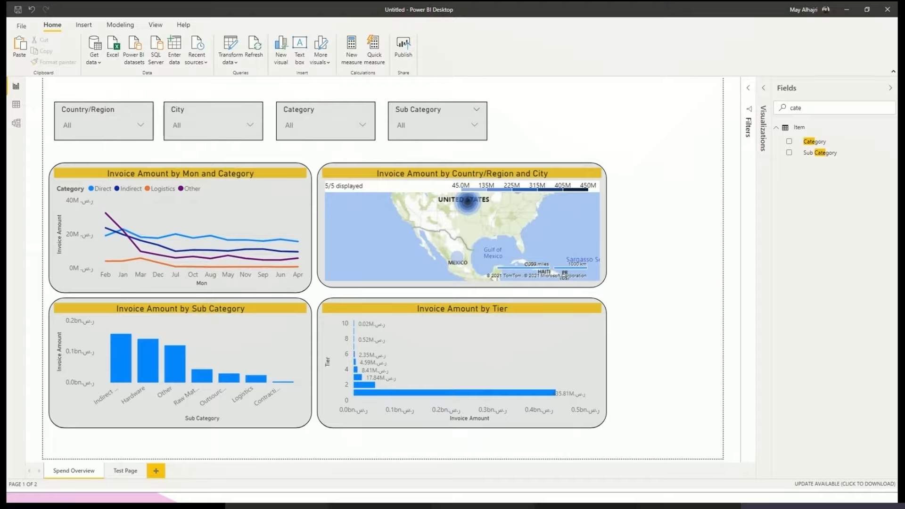
- Test the Country/Region slicer by filtering the page to USA, and clear the selection
left_click(108, 131)
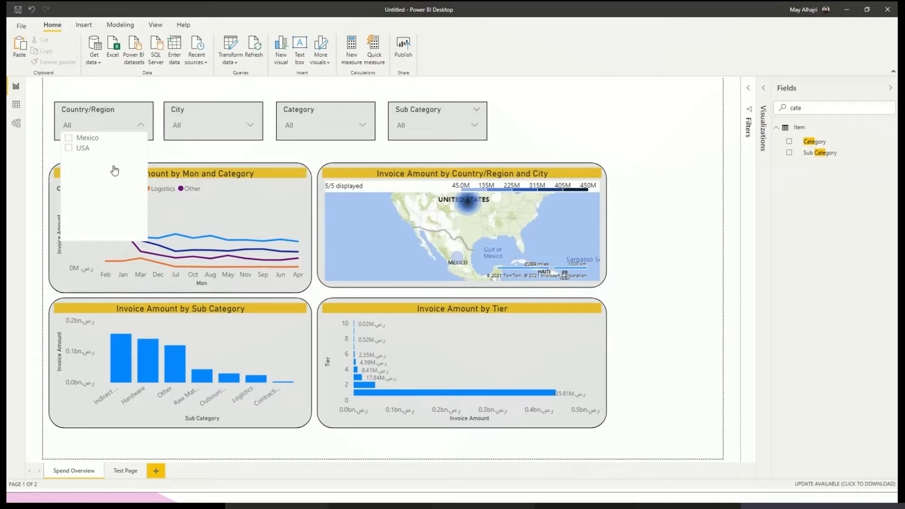
left_click(83, 150)
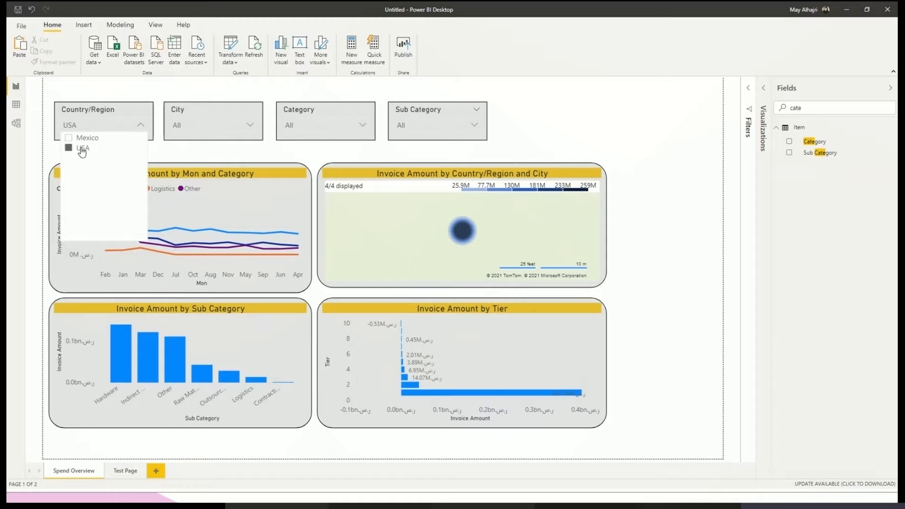
left_click(82, 149)
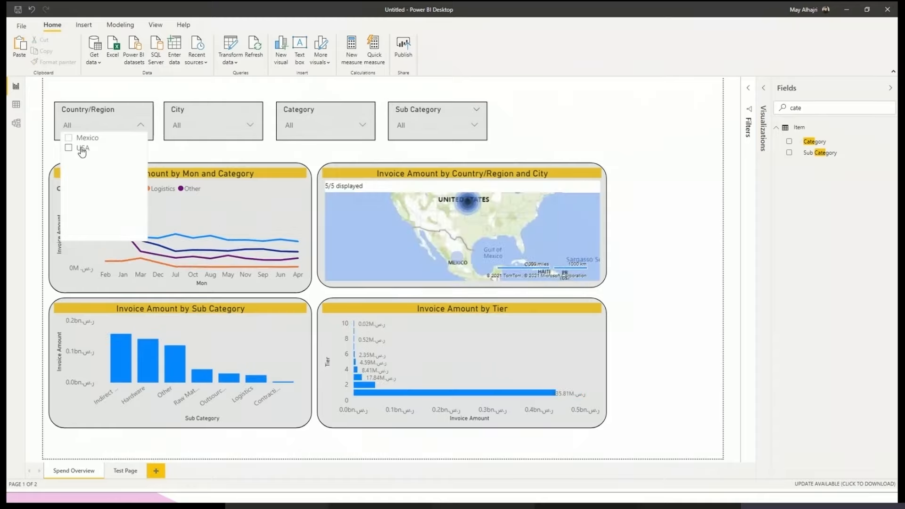
left_click(134, 91)
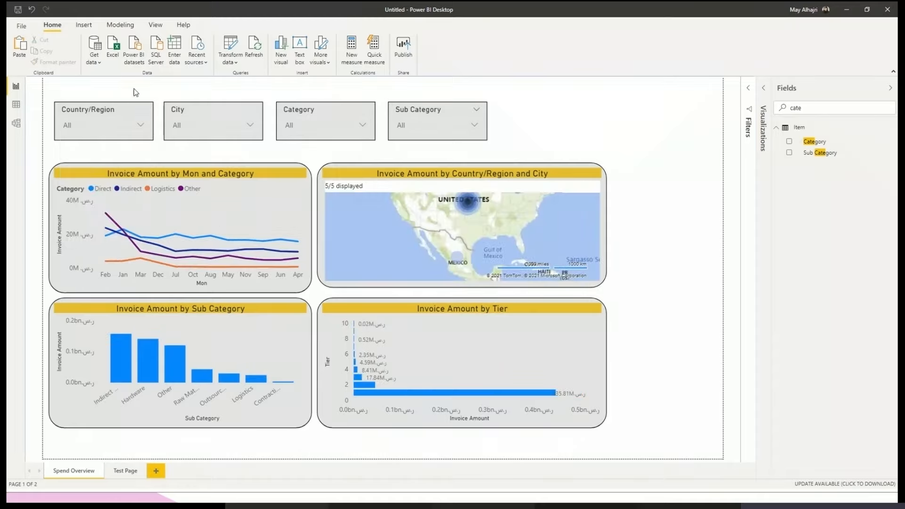
left_click(99, 125)
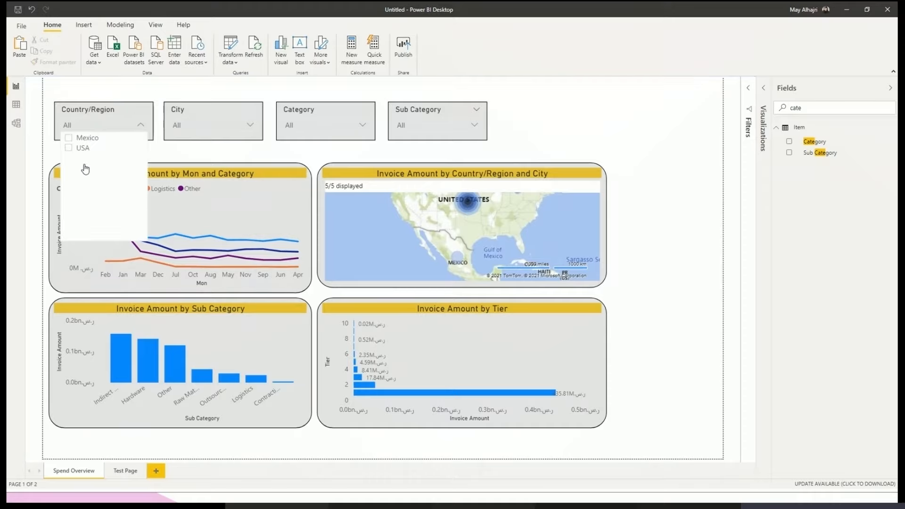
left_click(83, 149)
left_click(684, 369)
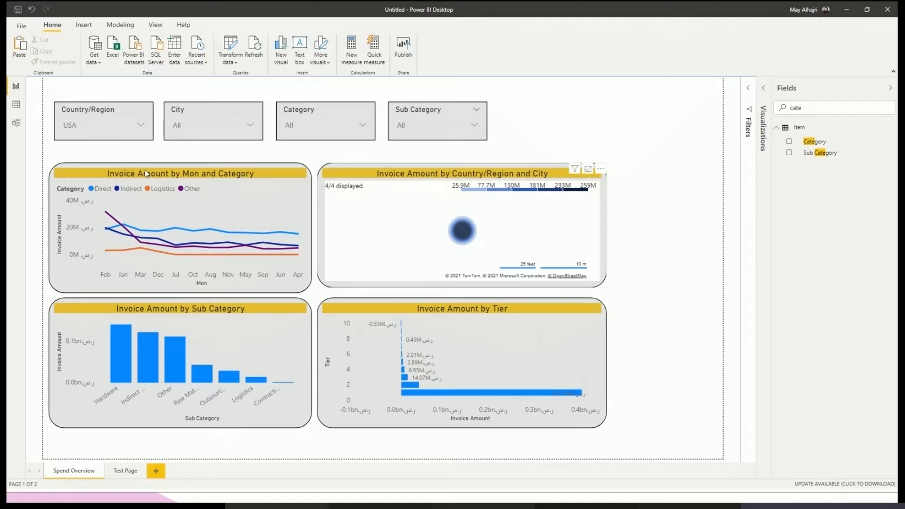
left_click(130, 110)
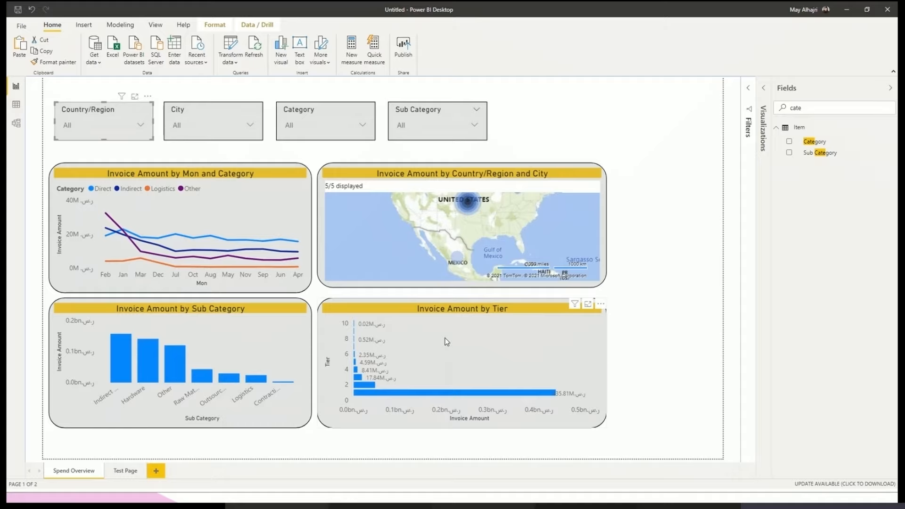
- Filter the page to USA, examine the options in the City, Category and Sub Category slicers, and clear the filter
left_click(140, 125)
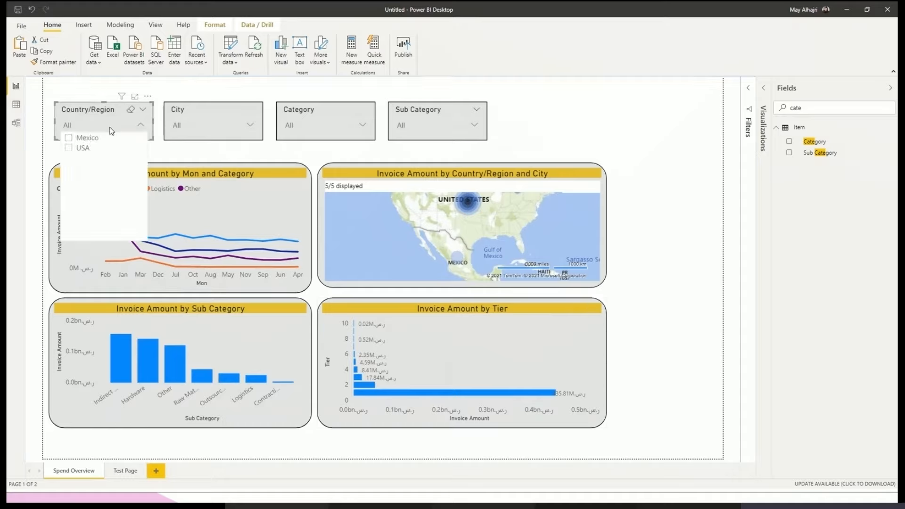
left_click(83, 148)
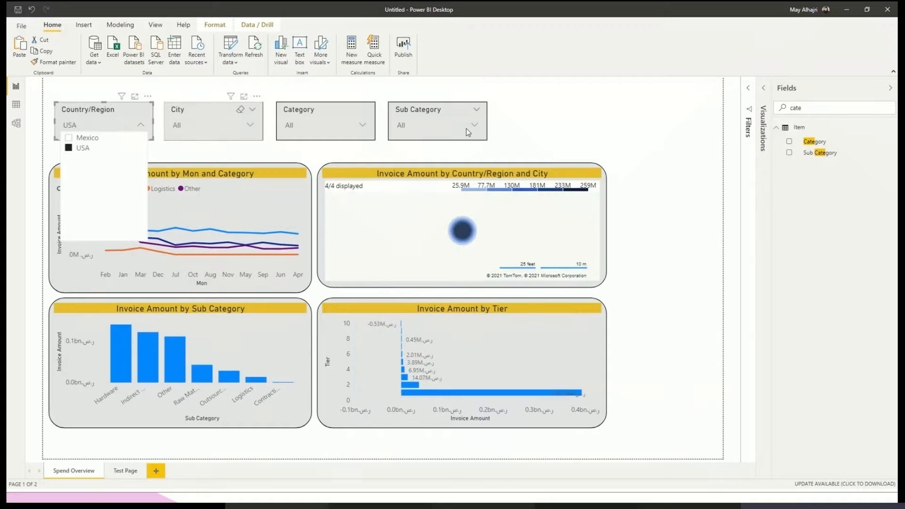
left_click(532, 133)
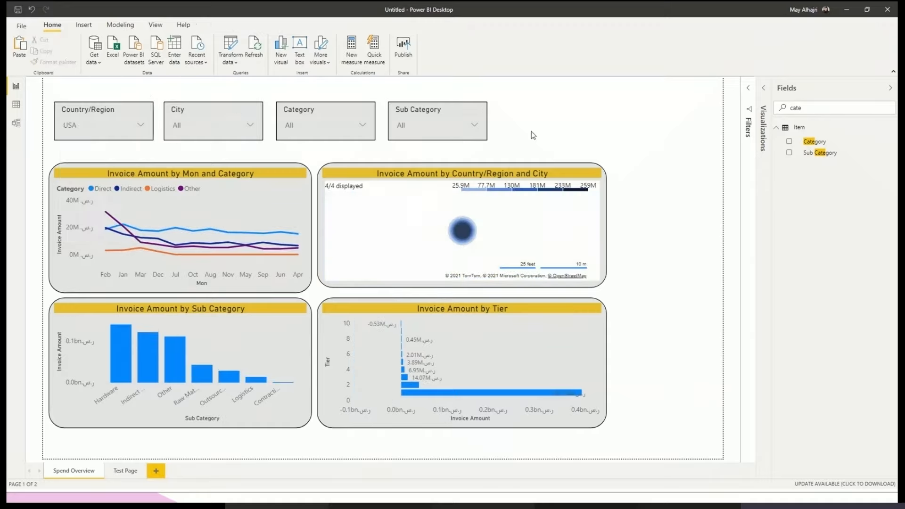
left_click(228, 130)
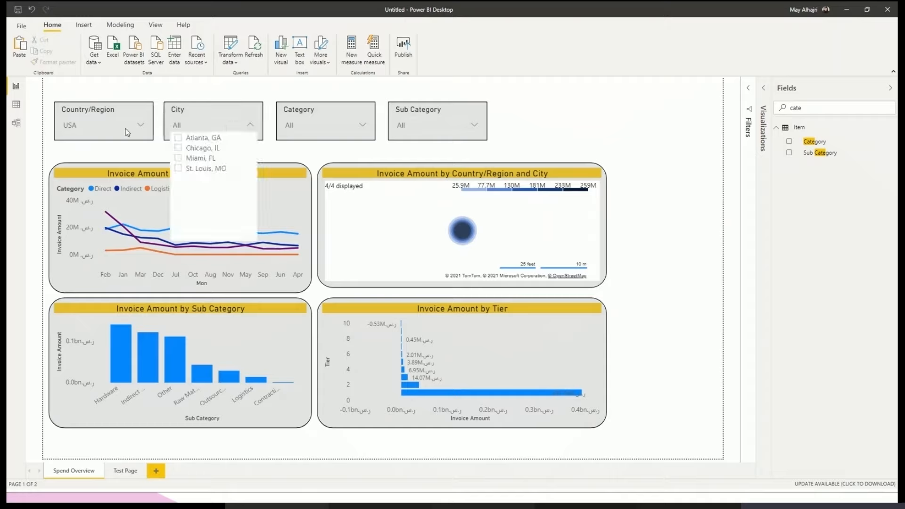
left_click(341, 128)
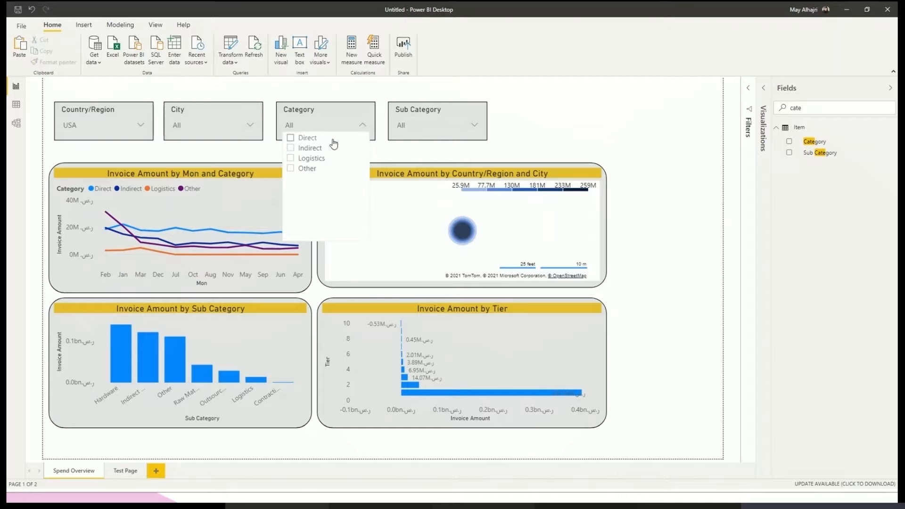
left_click(420, 127)
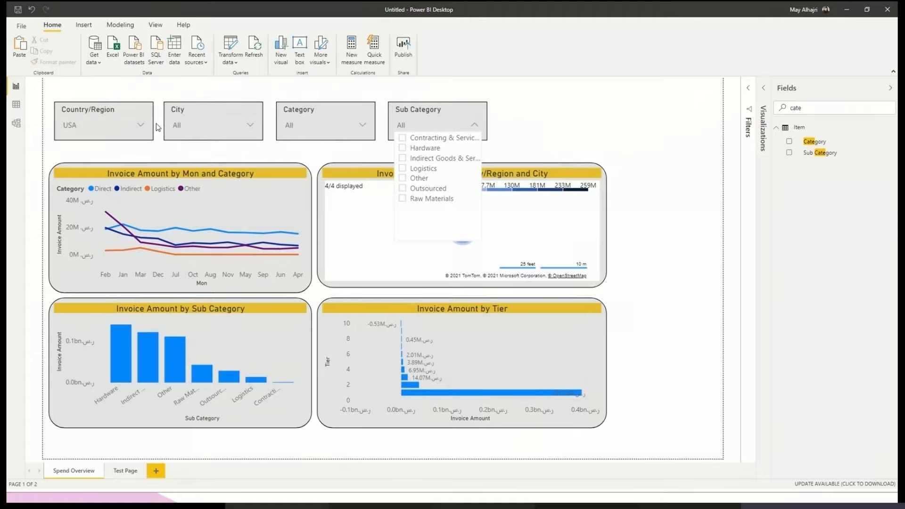
left_click(558, 134)
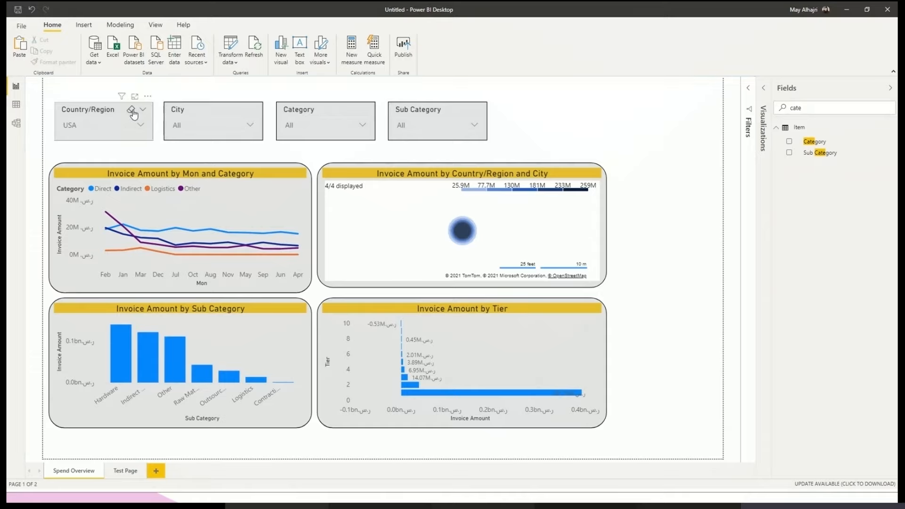
left_click(132, 110)
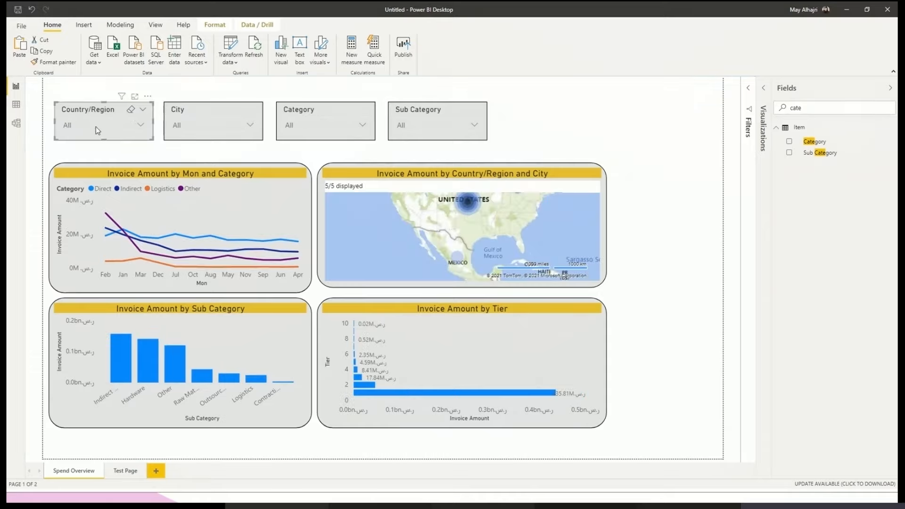
- Select USA in the Country/Region slicer once more and clear it again
left_click(94, 127)
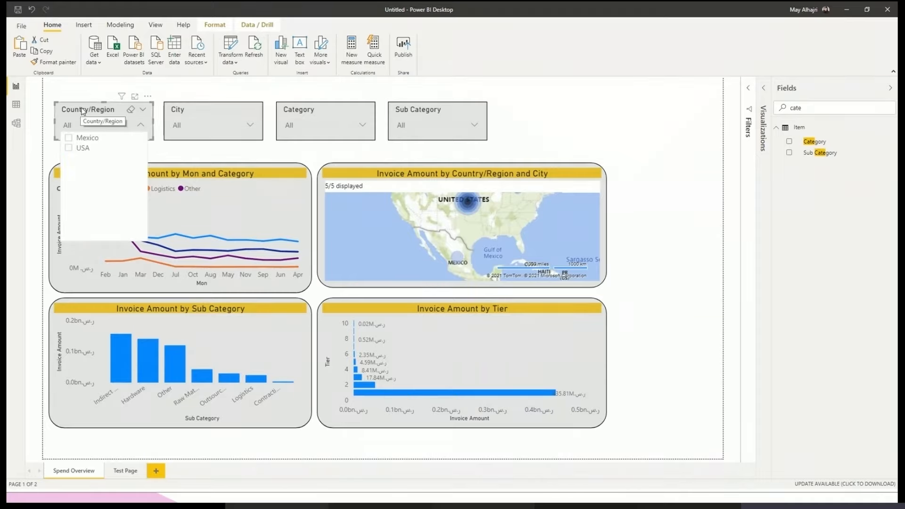
left_click(79, 150)
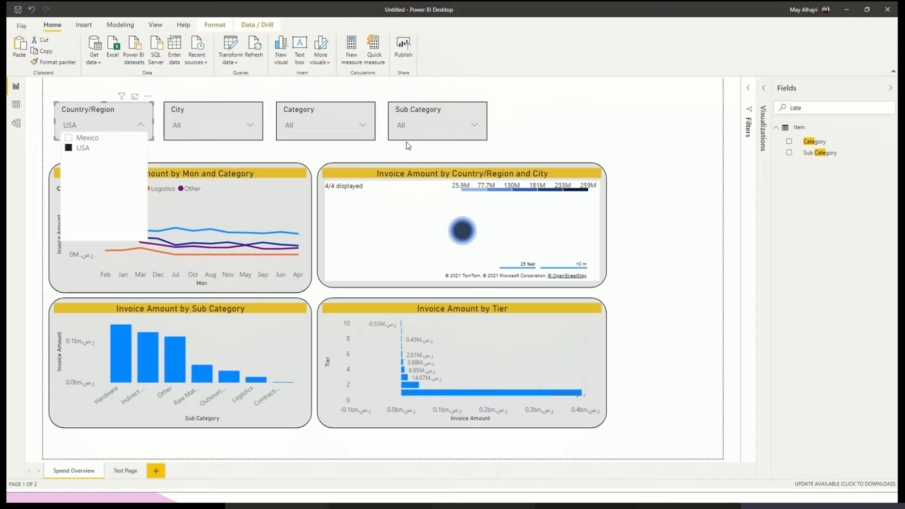
left_click(131, 111)
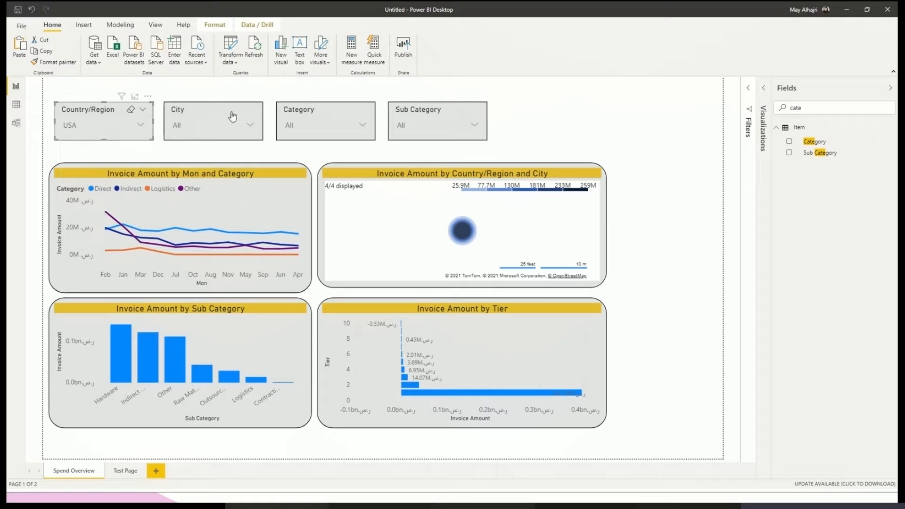
- Filter the page to Mexico City, Mexico with the City slicer and open the Country/Region options to check them
left_click(299, 124)
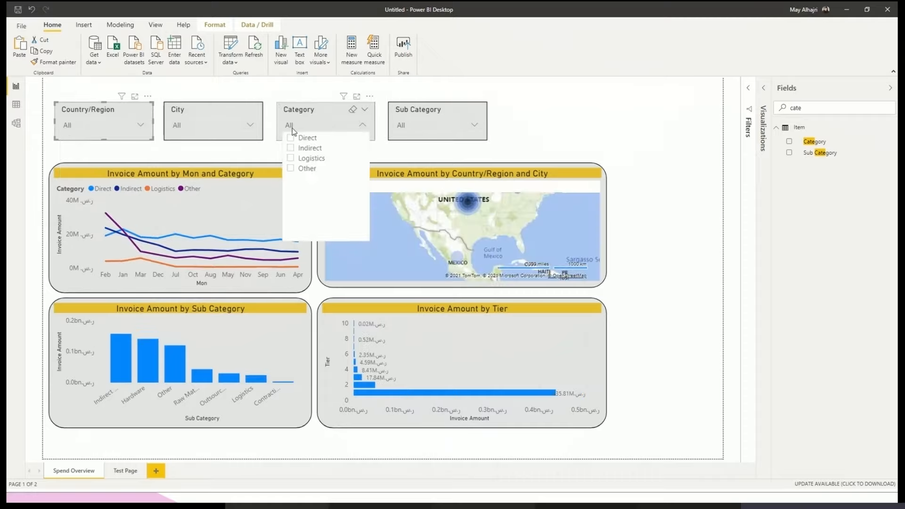
left_click(228, 128)
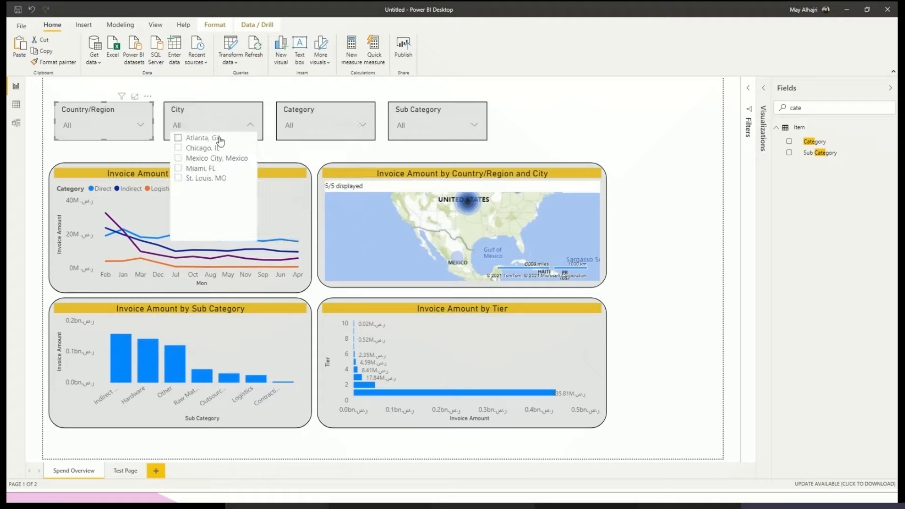
left_click(209, 159)
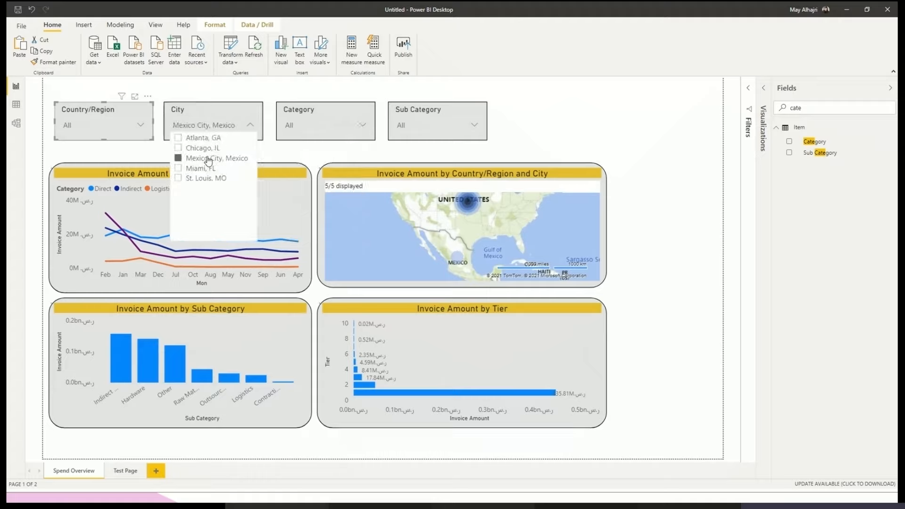
left_click(587, 131)
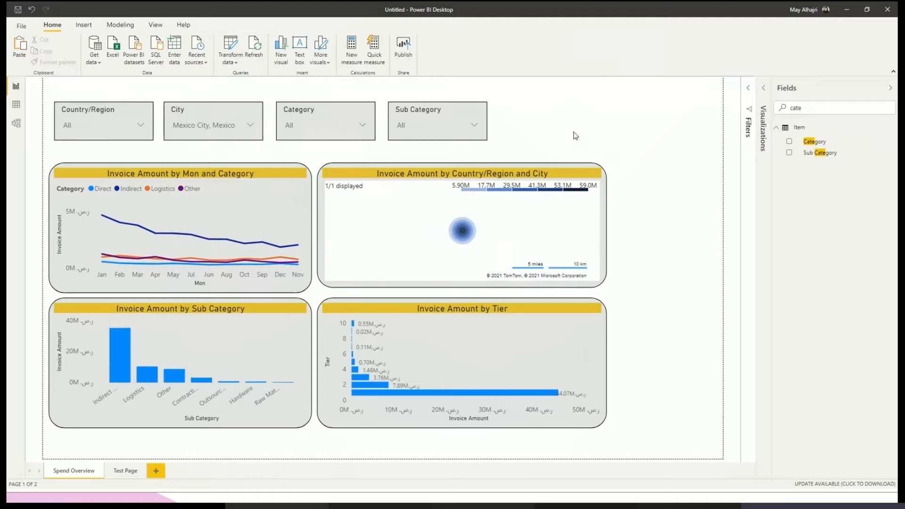
left_click(85, 124)
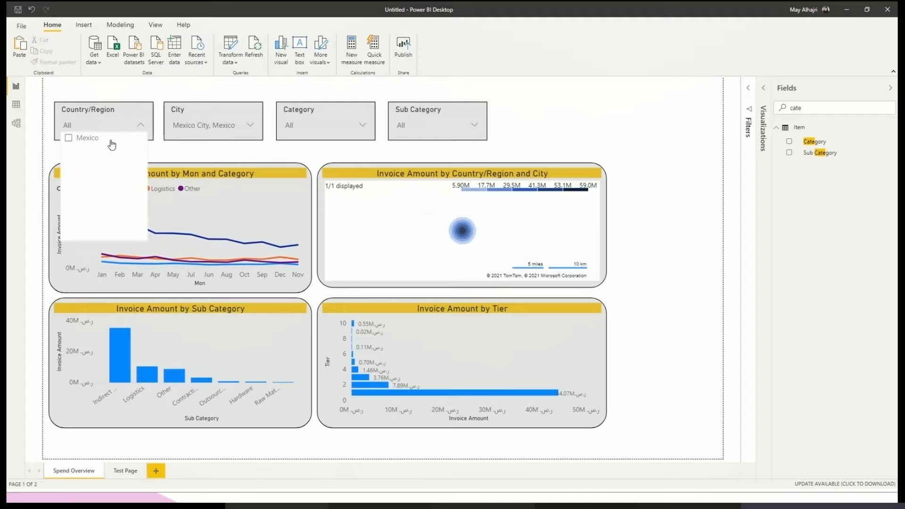
- Examine the options in the Category and Sub Category slicers and the filters of the Country/Region and City map
left_click(294, 133)
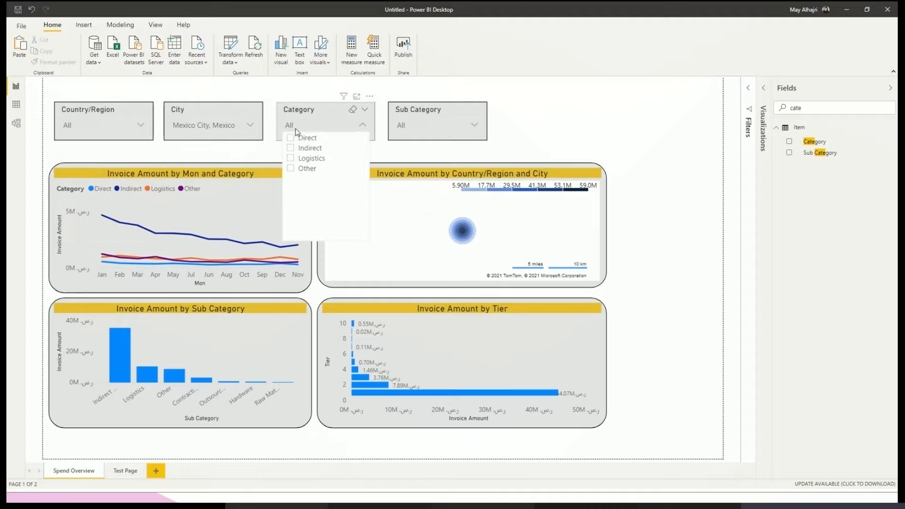
left_click(424, 129)
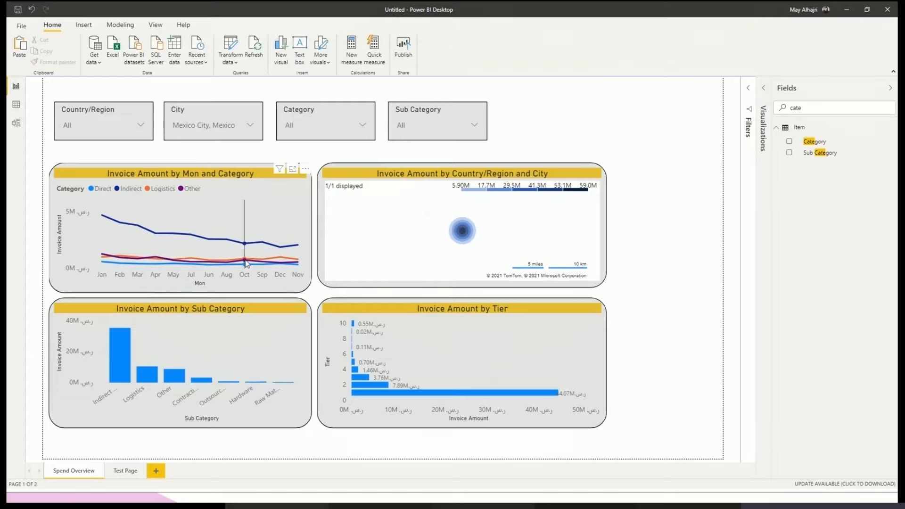
mouse_move(247, 265)
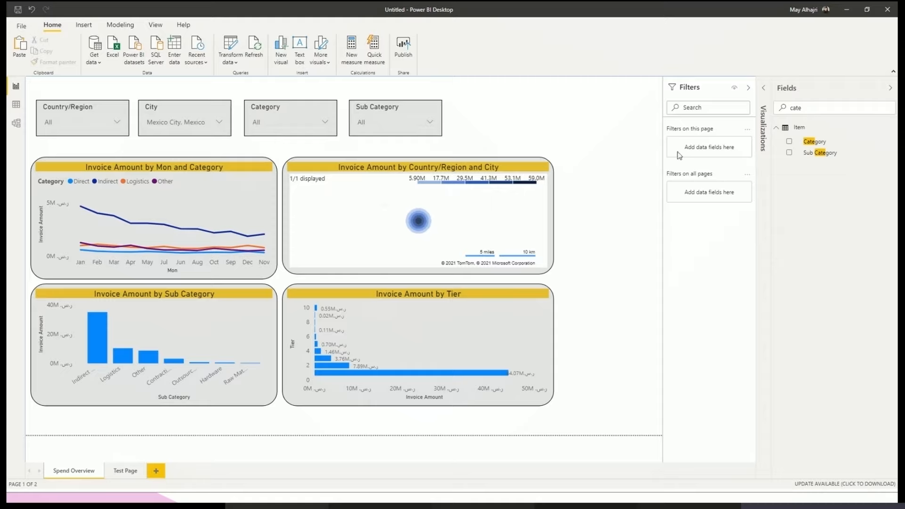
left_click(554, 227)
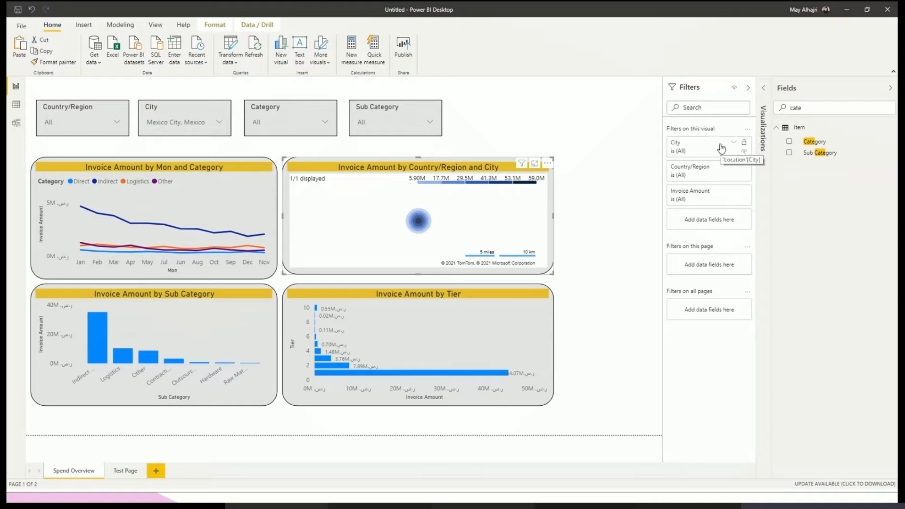
left_click(614, 188)
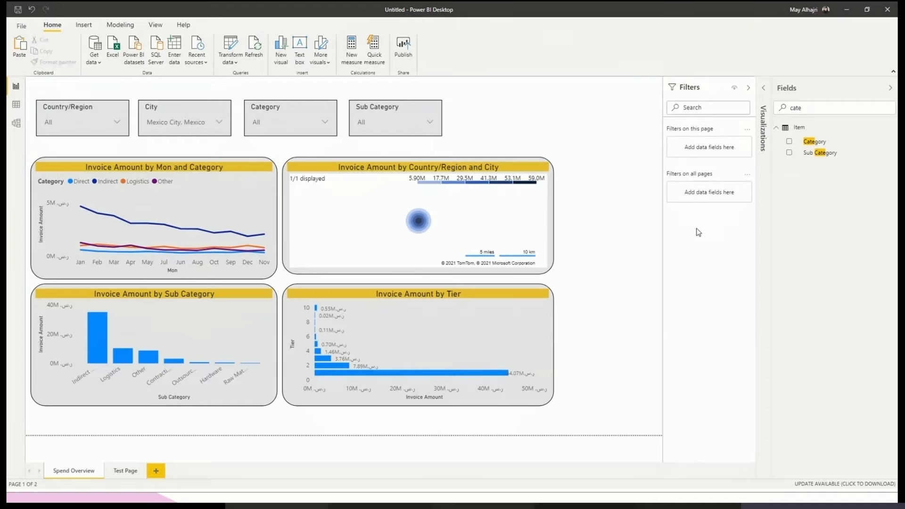
- Search the fields for year, add Year as a filter on this page and set its filter type to Basic filtering
double_click(805, 108)
key("BackSpace")
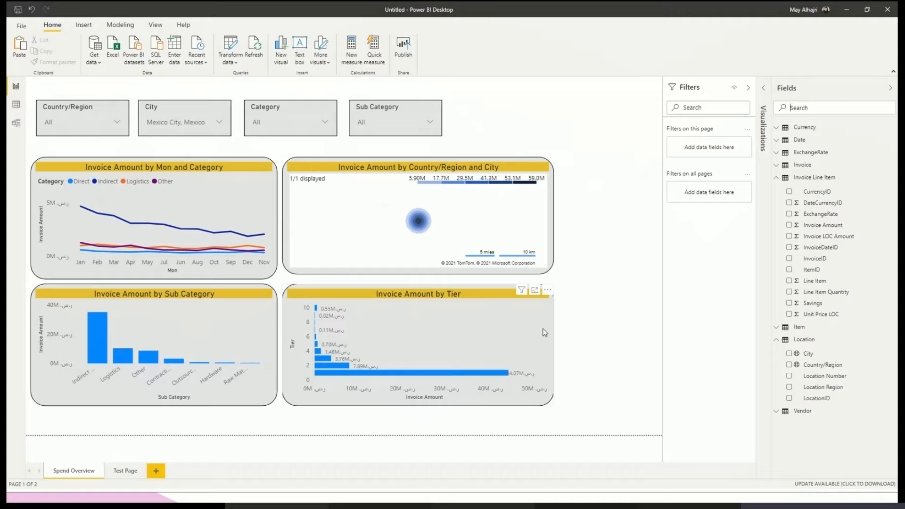
left_click(878, 105)
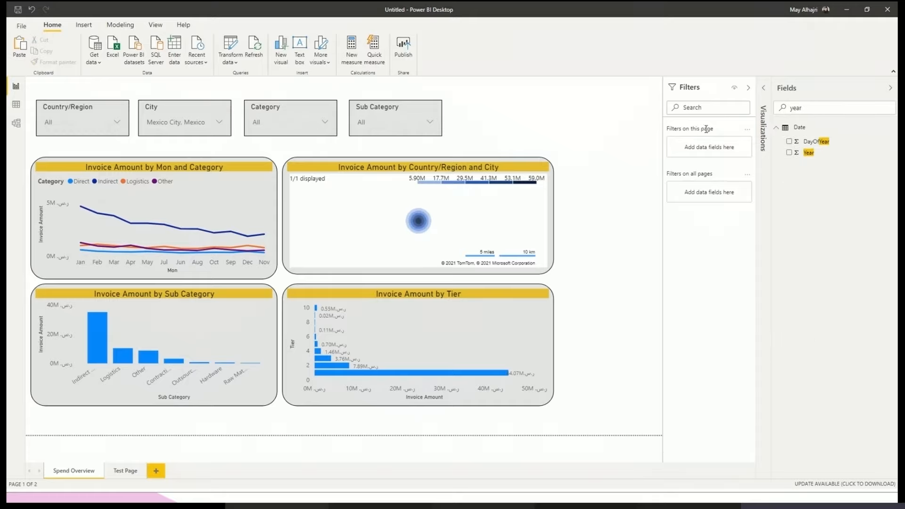
left_click_drag(801, 160, 733, 152)
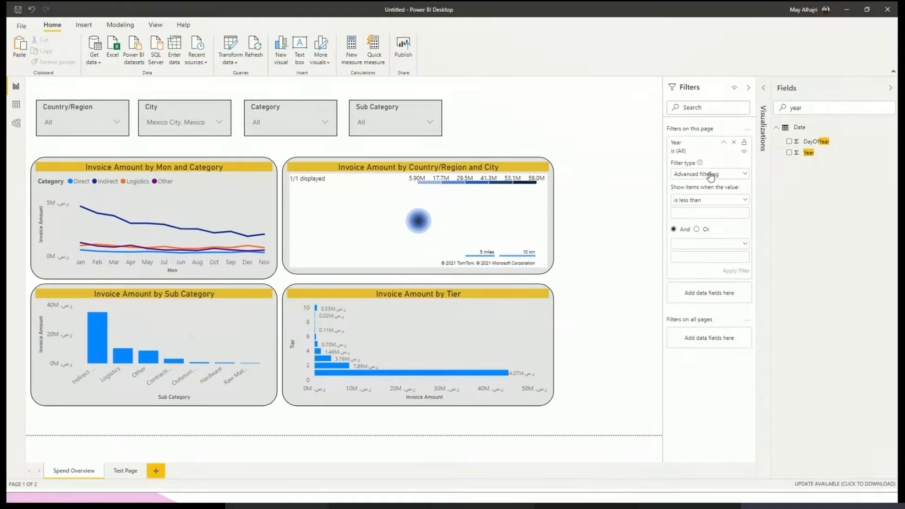
left_click(707, 175)
left_click(702, 188)
left_click(705, 178)
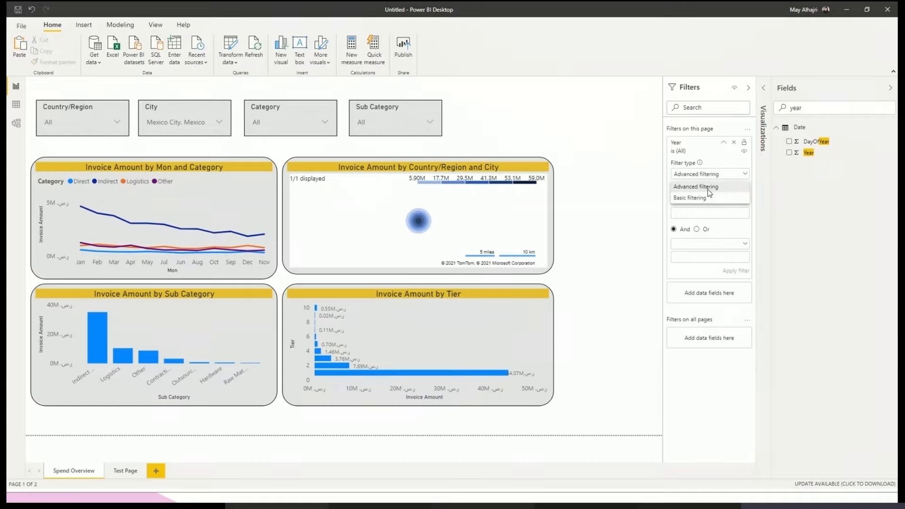
left_click(707, 195)
- Try 2016 in the page's Year filter, replace it with 2013, and clear the City slicer's selection
scroll(680, 234, "down", 5)
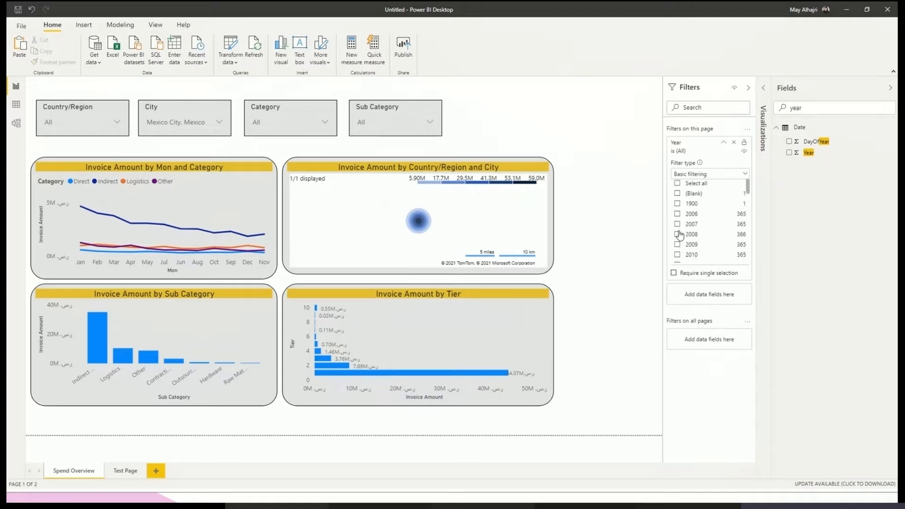
scroll(679, 234, "up", 3)
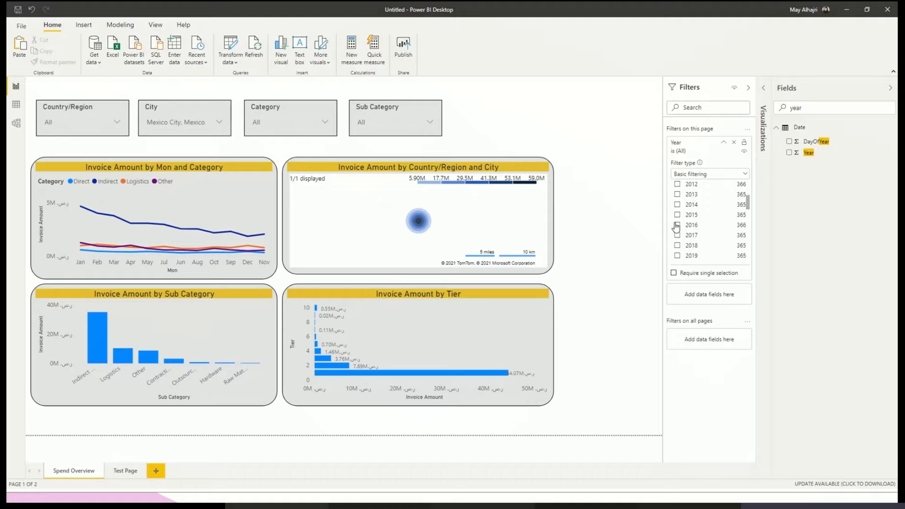
left_click(678, 226)
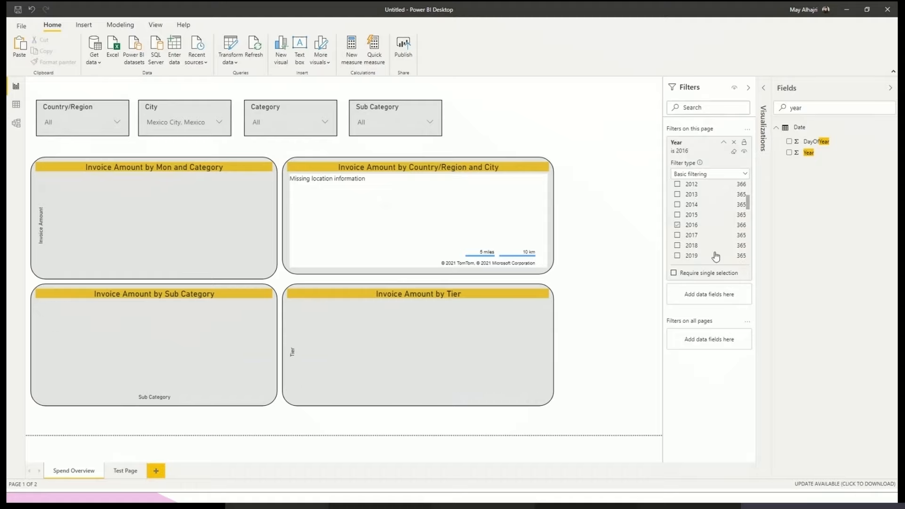
left_click(678, 225)
left_click(677, 194)
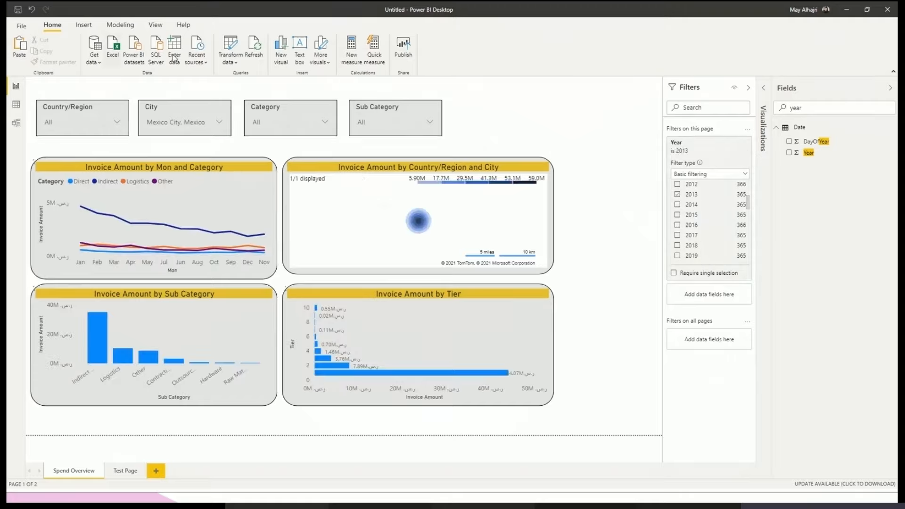
left_click(209, 107)
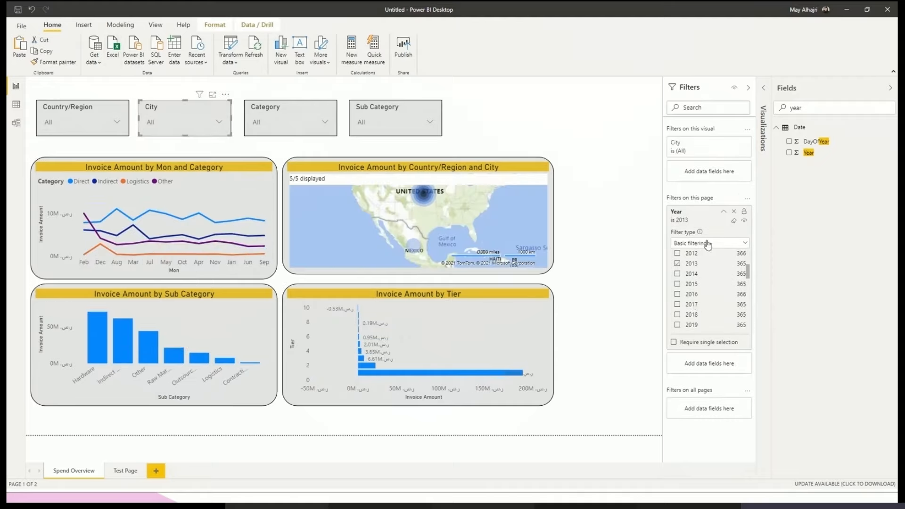
left_click(701, 220)
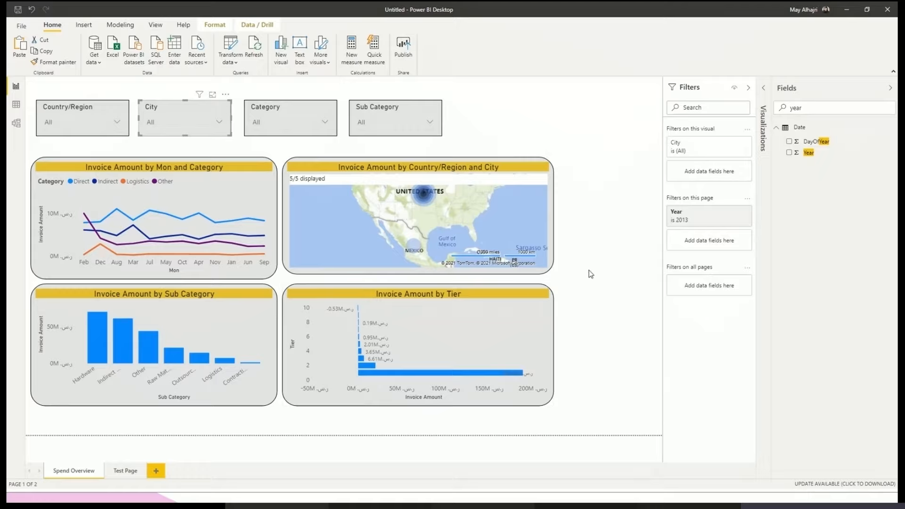
- Examine the options offered by the City and Category slicers under the 2013 page filter
mouse_move(697, 228)
left_click(58, 130)
left_click(71, 124)
left_click(184, 124)
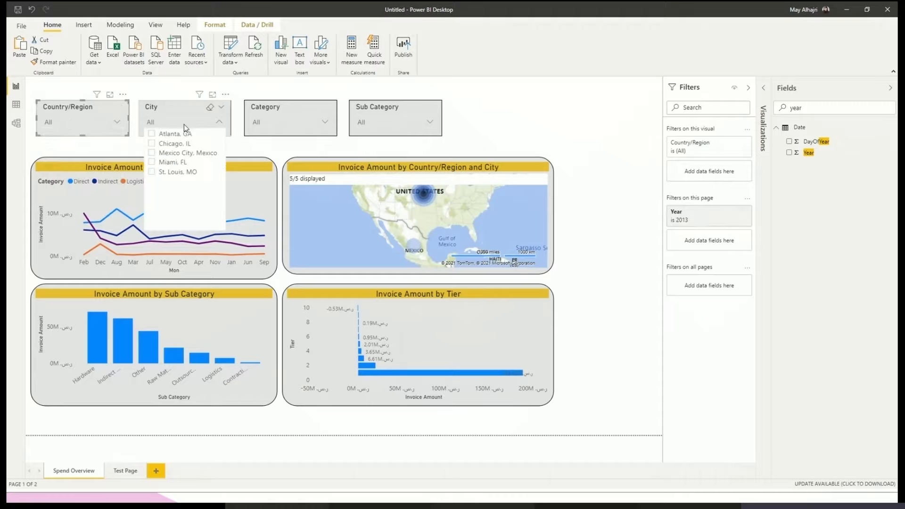
left_click(302, 125)
- Clear the page's Year filter and check the Sub Category slicer
mouse_move(707, 217)
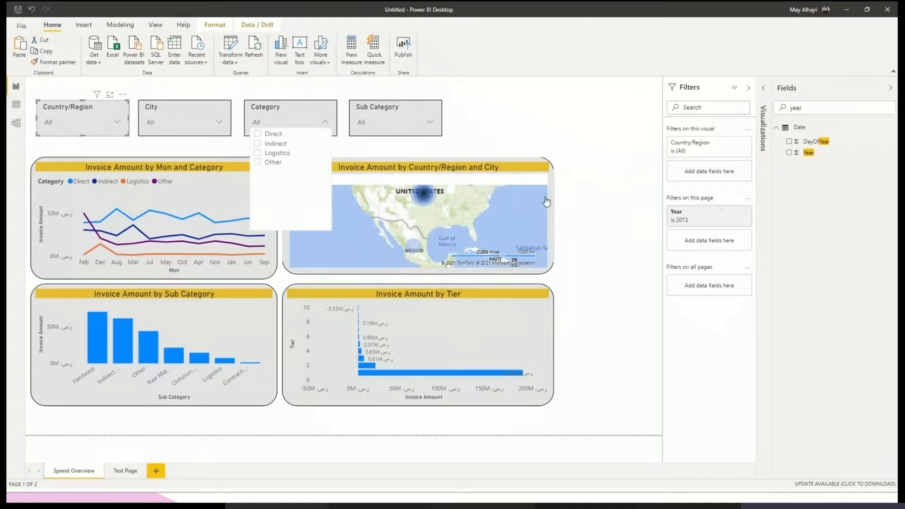
left_click(734, 222)
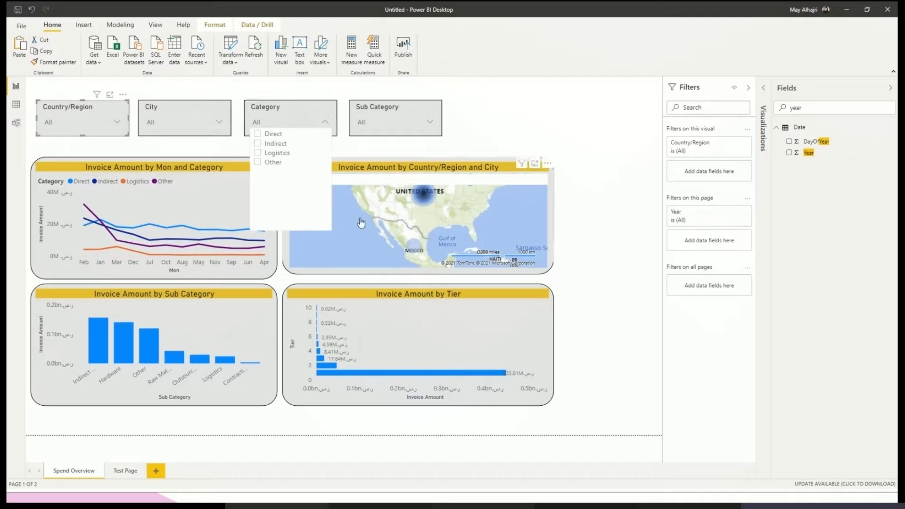
left_click(406, 119)
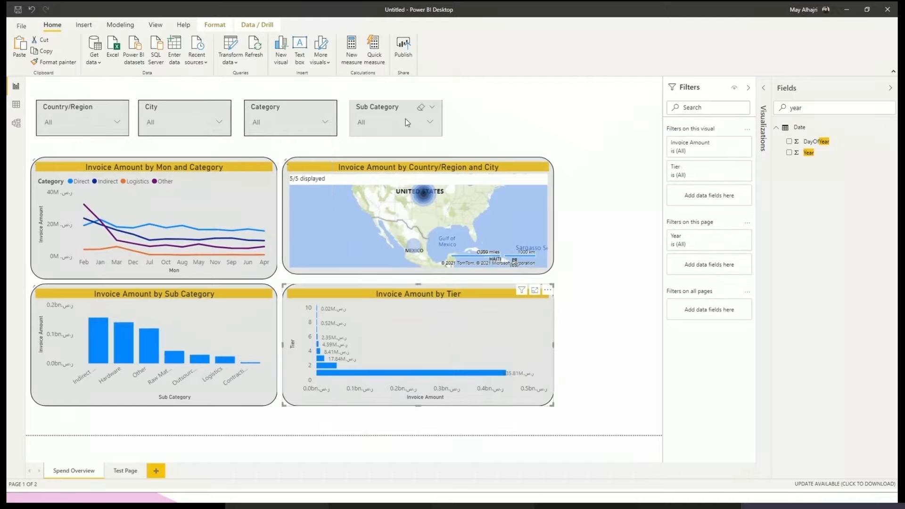
left_click(406, 119)
left_click(579, 154)
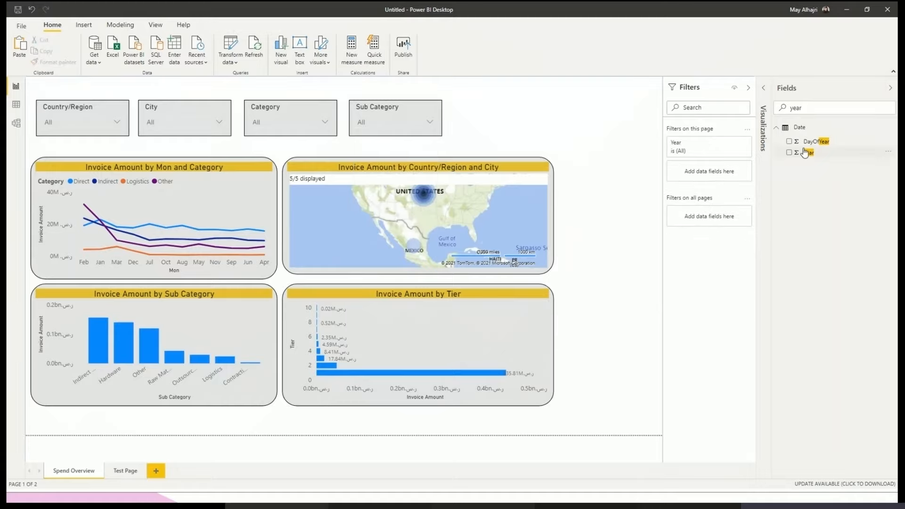
- Try 2021 and 2020 in the page's Year filter, deselect both, and select 2013 instead
left_click(697, 151)
scroll(692, 231, "down", 5)
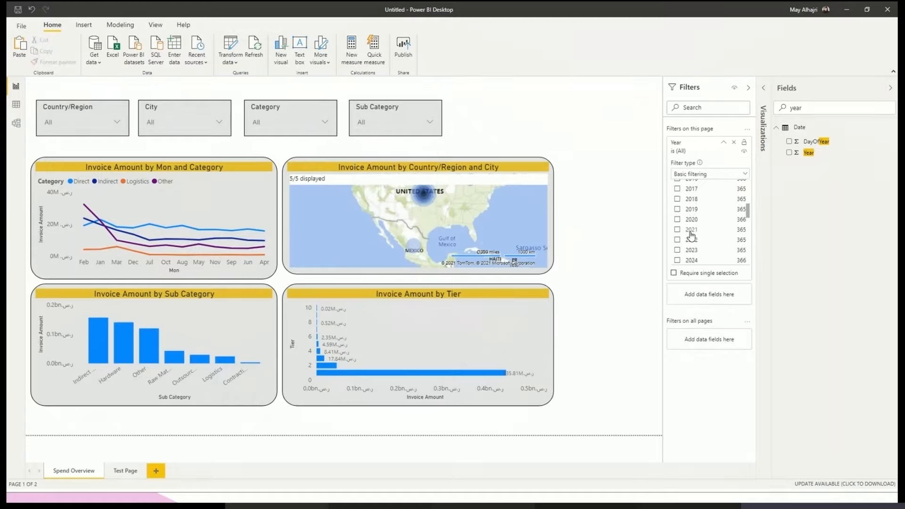
left_click(692, 230)
left_click(691, 220)
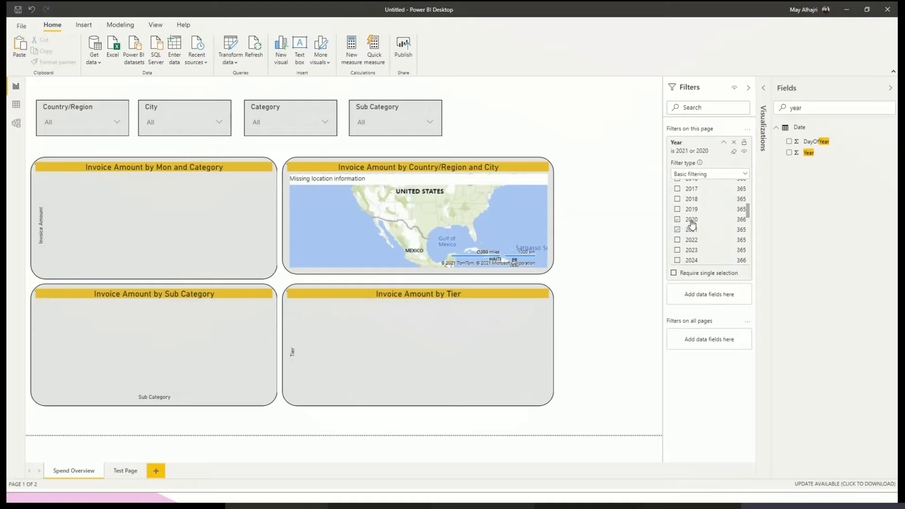
left_click(680, 218)
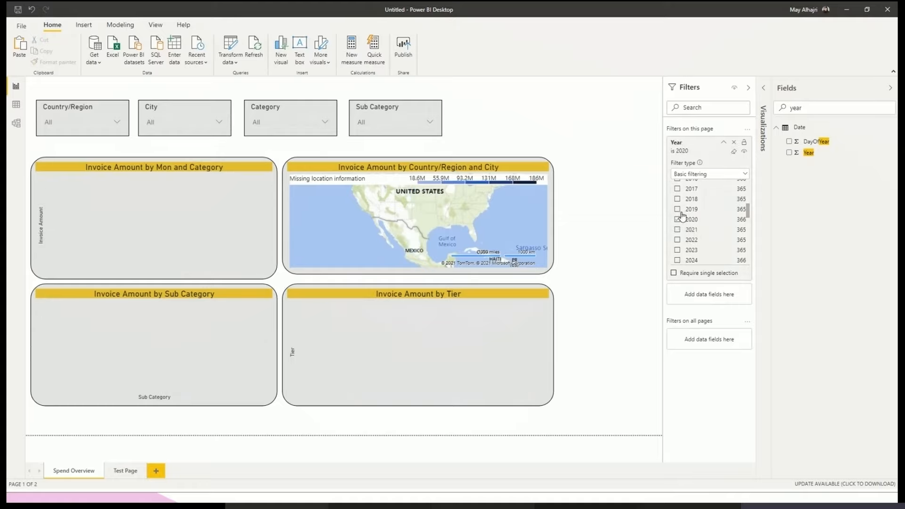
left_click(683, 227)
scroll(688, 220, "up", 1)
scroll(689, 222, "up", 3)
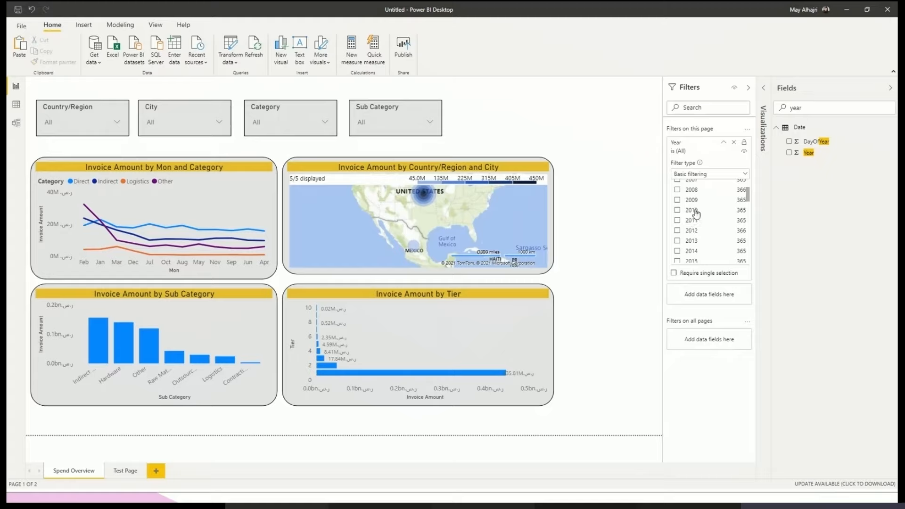
left_click(697, 241)
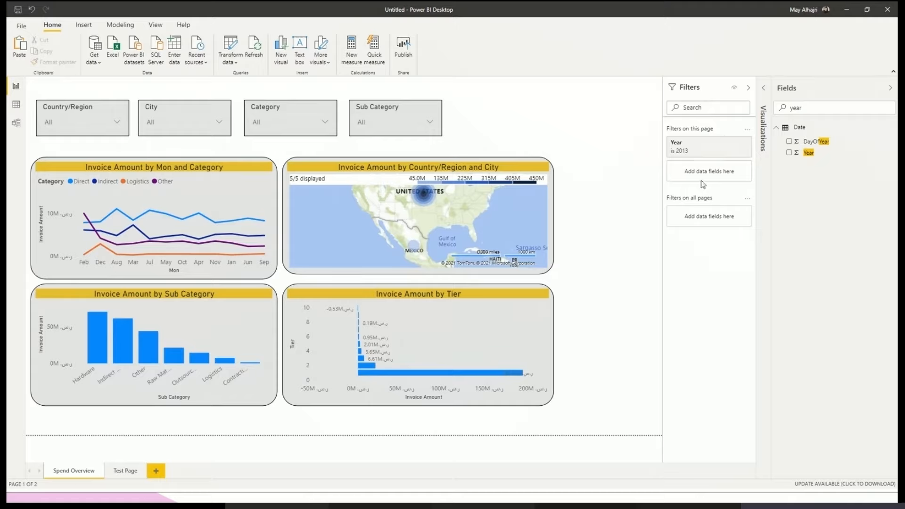
- Add Year as a filter on all pages with Basic filtering and set it to 2012
left_click_drag(801, 157, 684, 210)
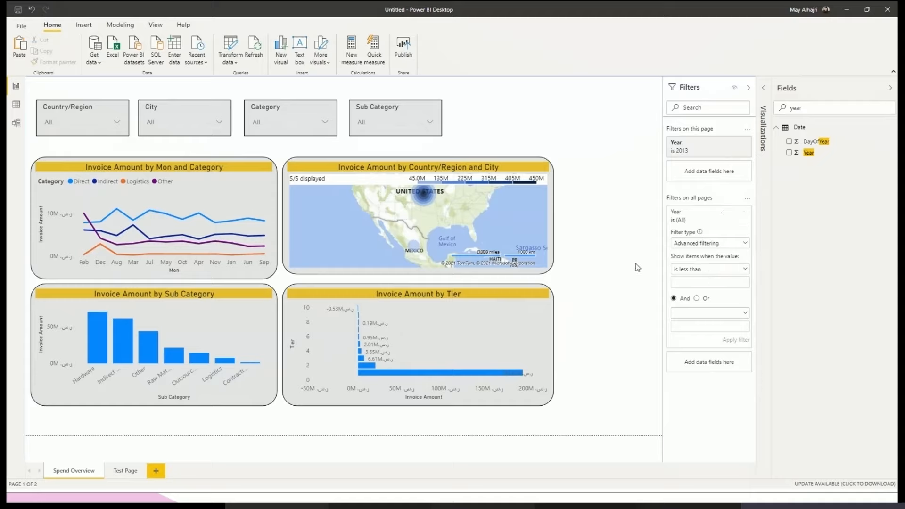
left_click(702, 244)
left_click(691, 268)
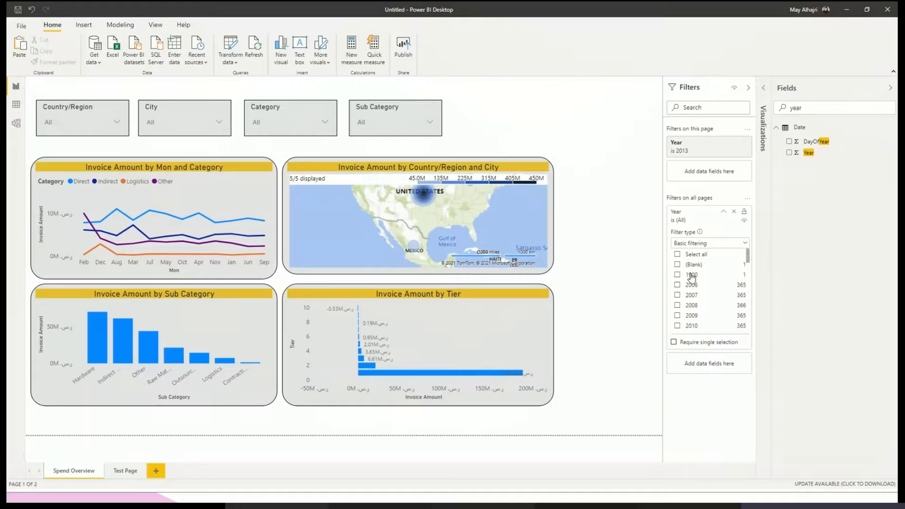
left_click(697, 306)
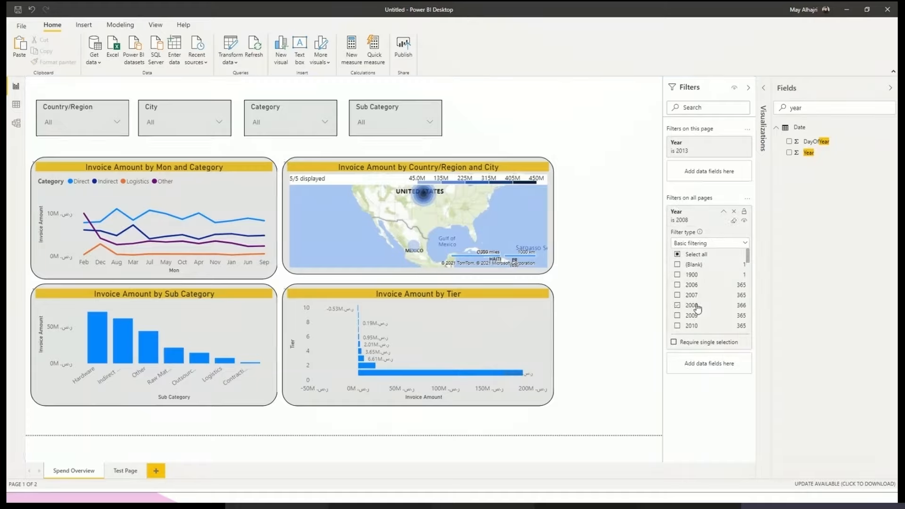
left_click(698, 307)
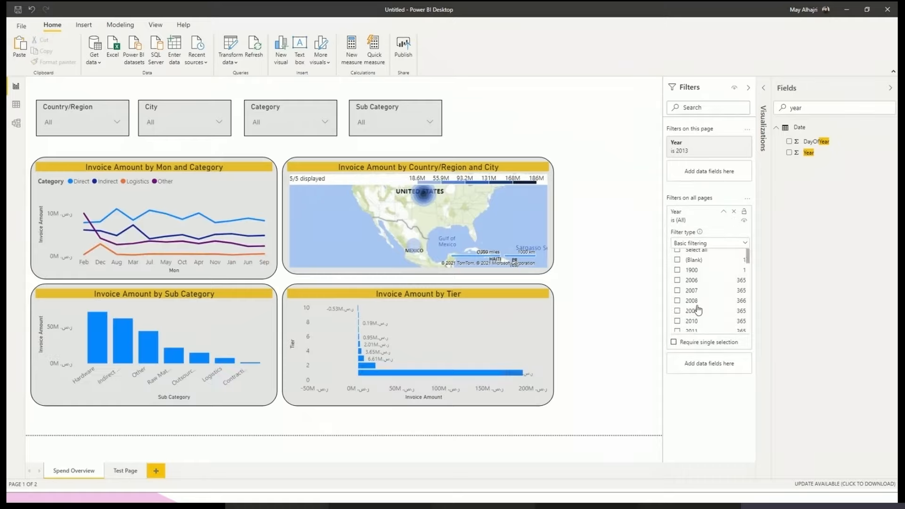
scroll(699, 310, "down", 2)
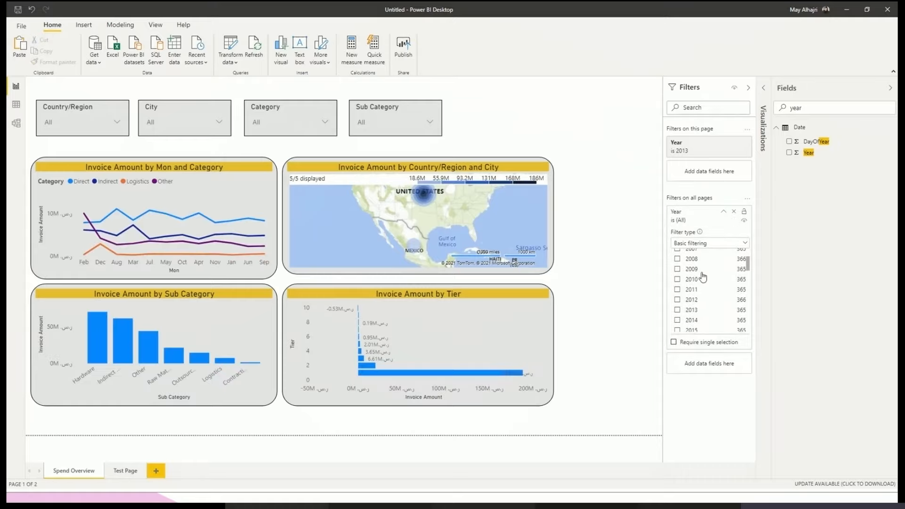
left_click(705, 300)
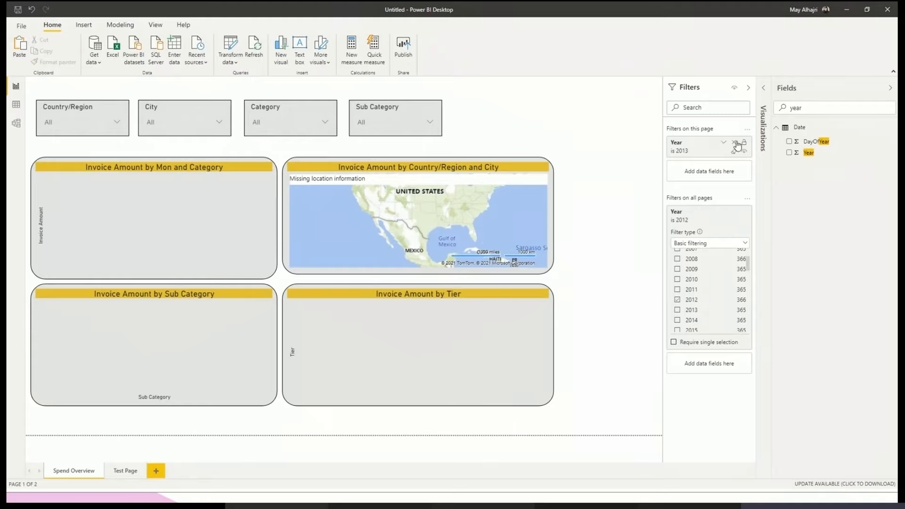
- Remove the page-level Year filter and check the all-pages Year filter on Test Page, returning to Spend Overview
left_click(736, 143)
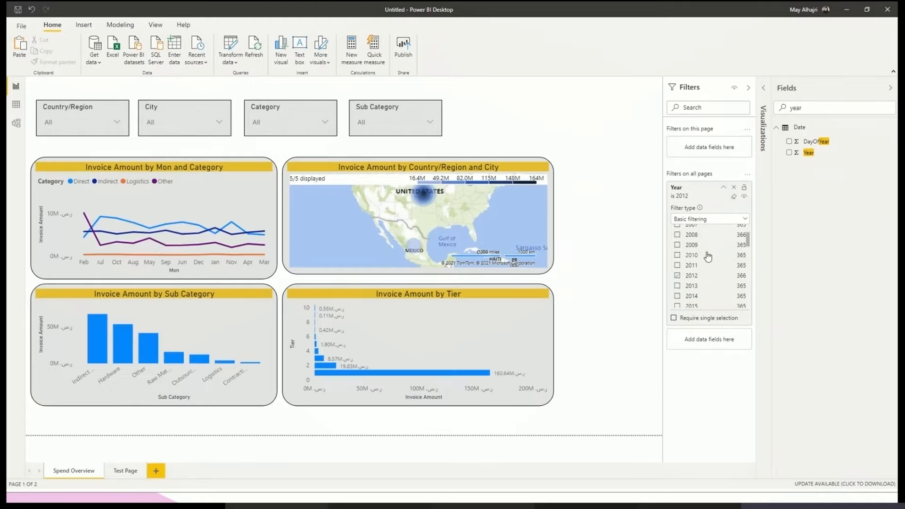
left_click(693, 196)
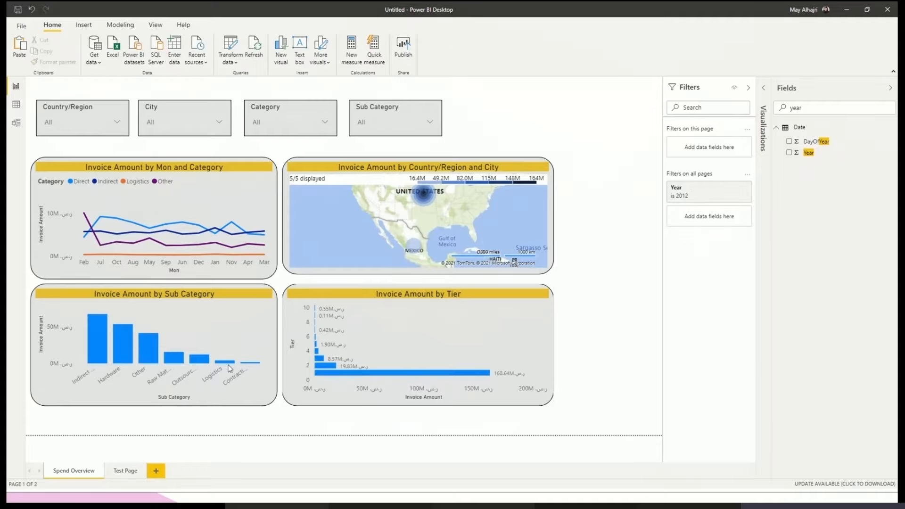
left_click(128, 471)
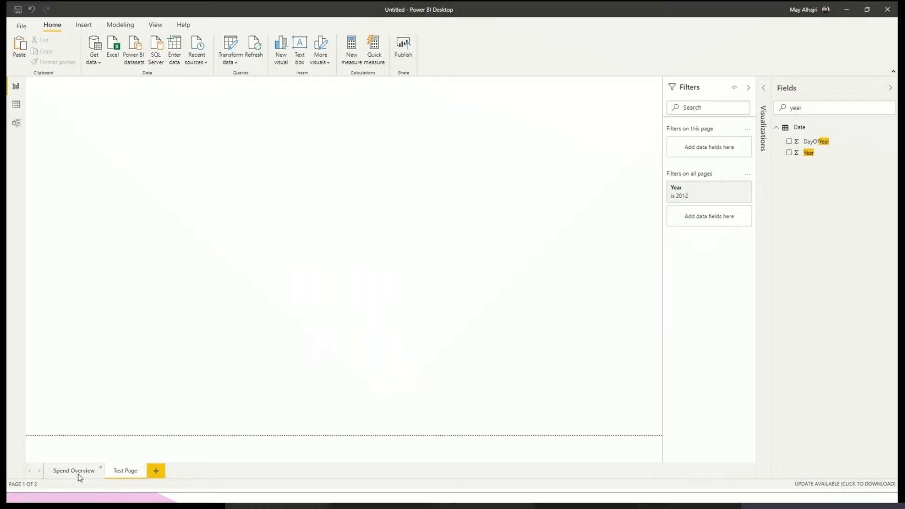
left_click(78, 476)
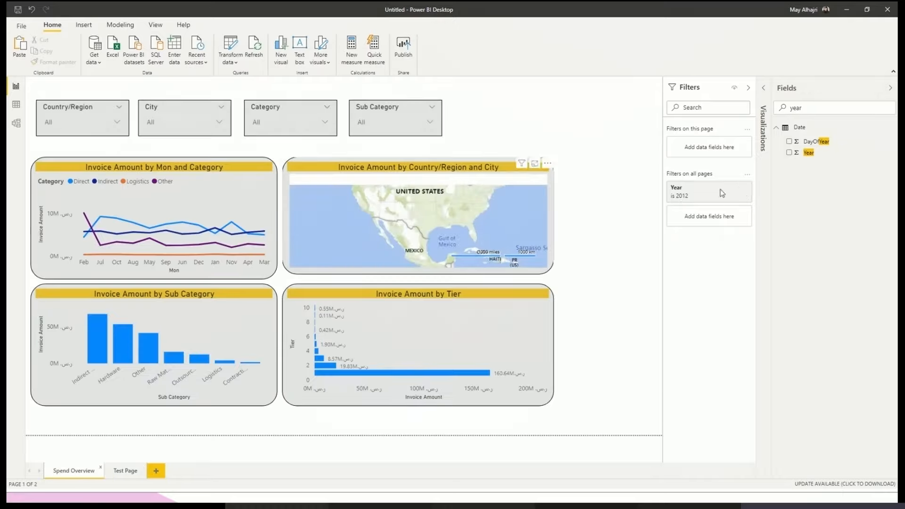
- Add Category as a filter on the Spend Overview page and set it to Direct
double_click(821, 106)
type("cate")
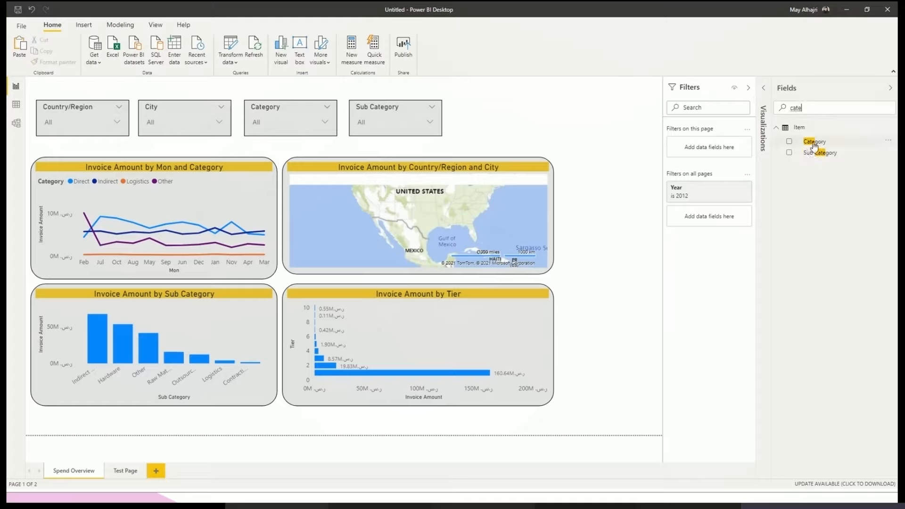
left_click_drag(814, 145, 719, 150)
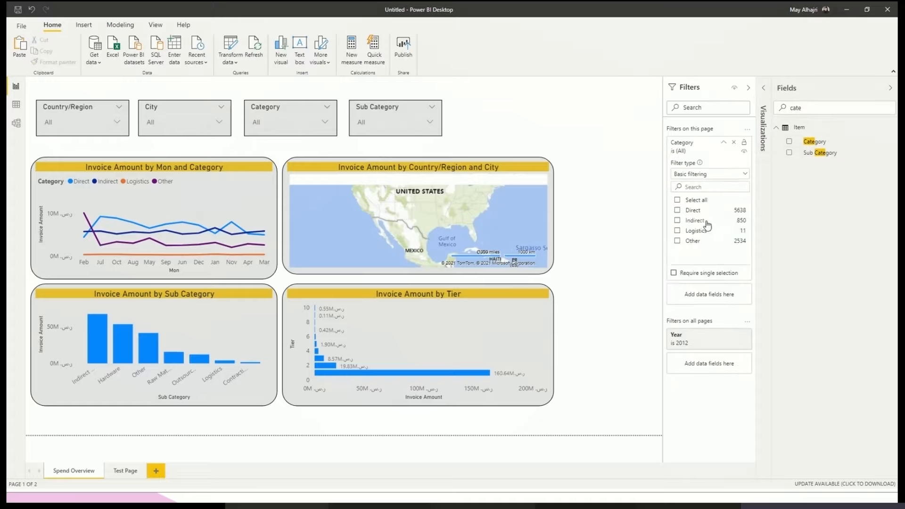
left_click(716, 214)
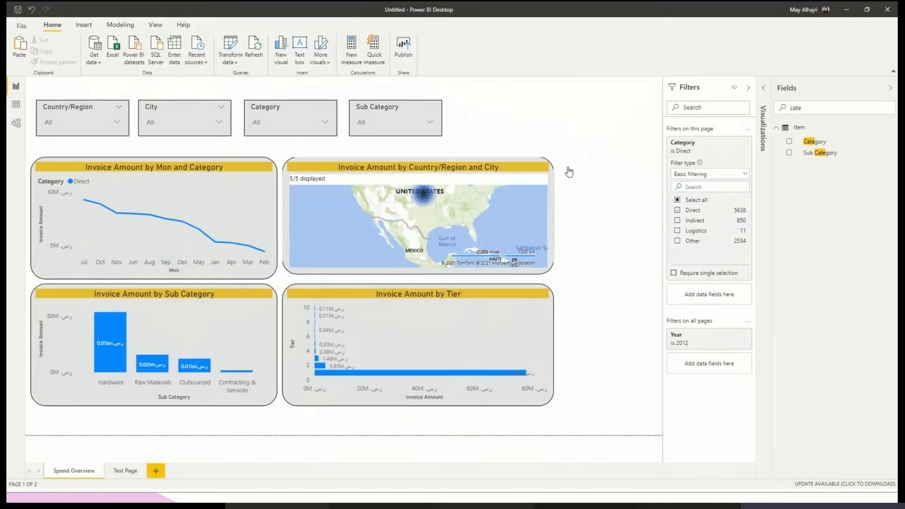
left_click(688, 150)
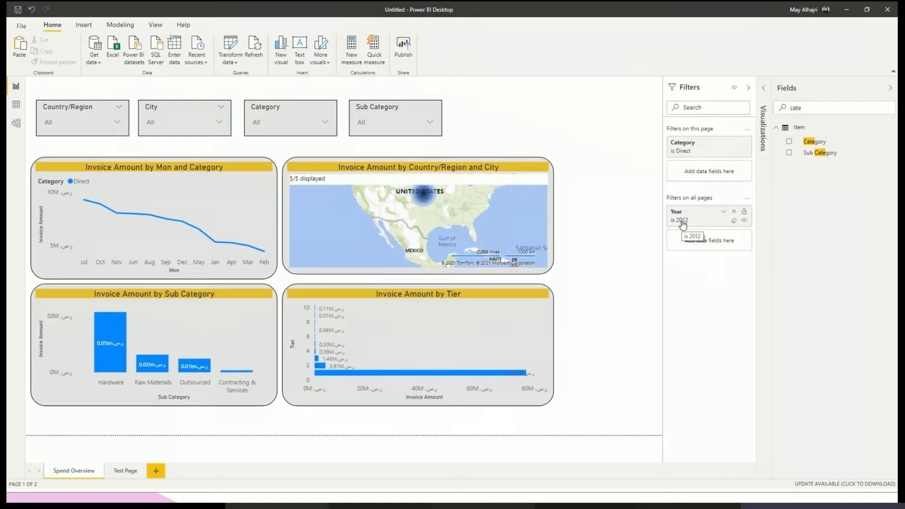
- Duplicate the Spend Overview page and delete Test Page
right_click(84, 475)
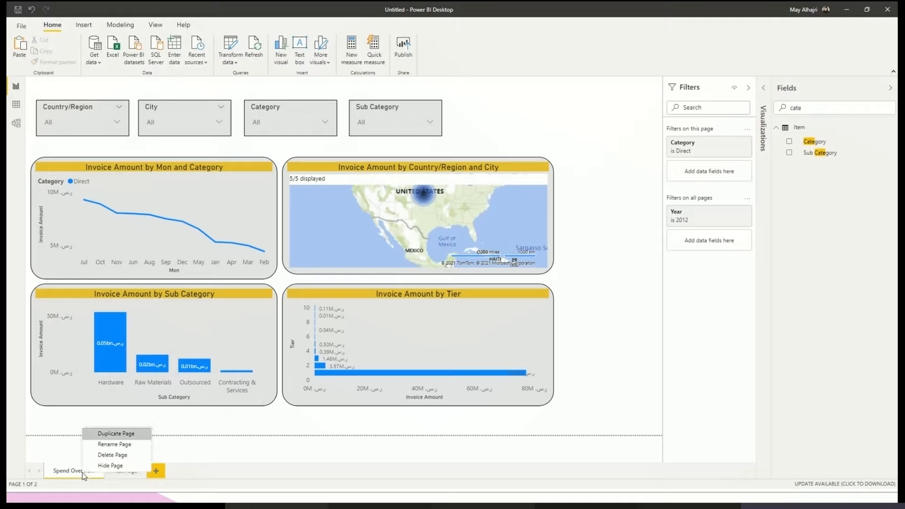
left_click(112, 434)
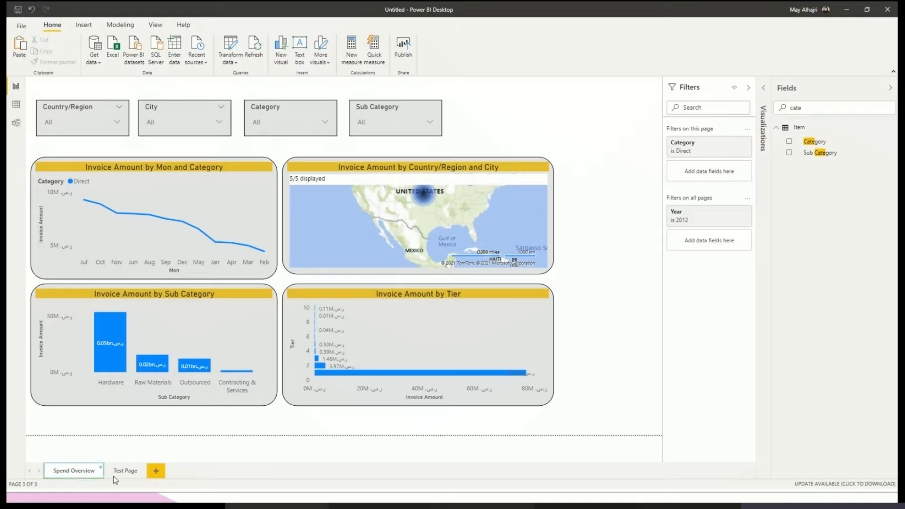
left_click(143, 470)
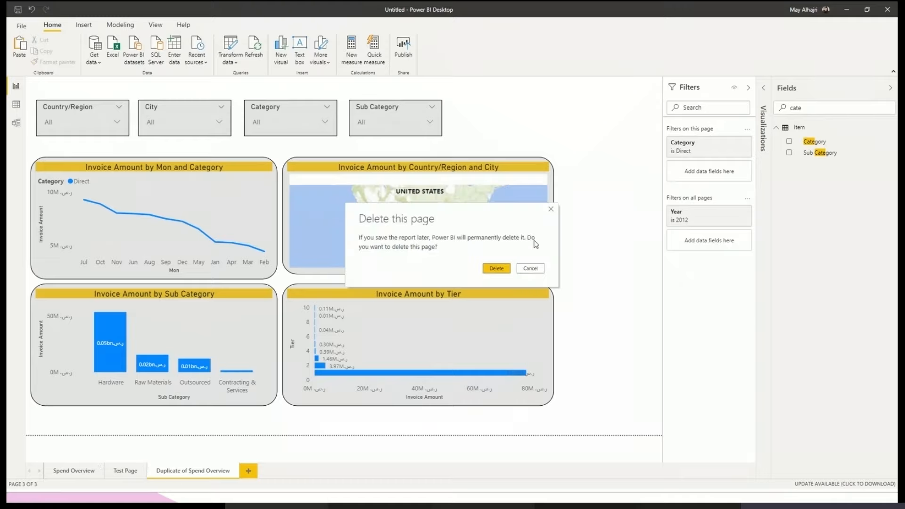
left_click(501, 269)
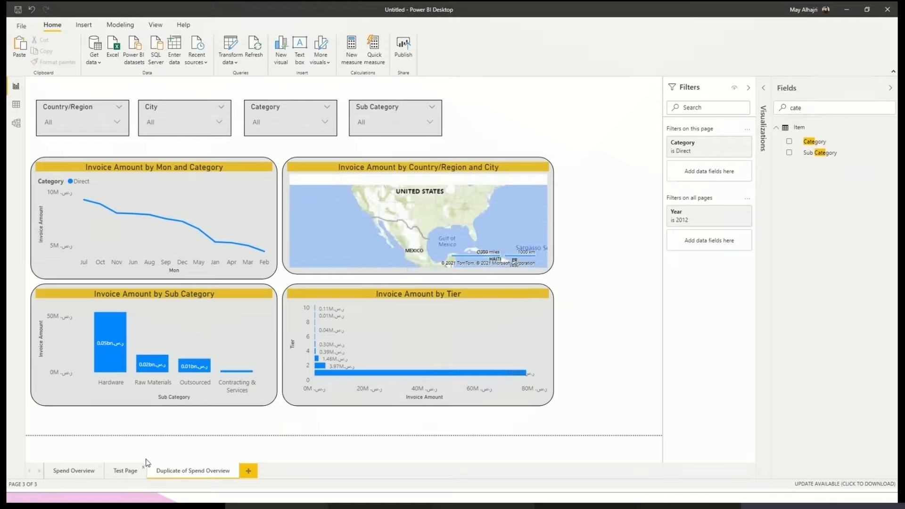
- Rename the duplicated page as New Page
double_click(143, 471)
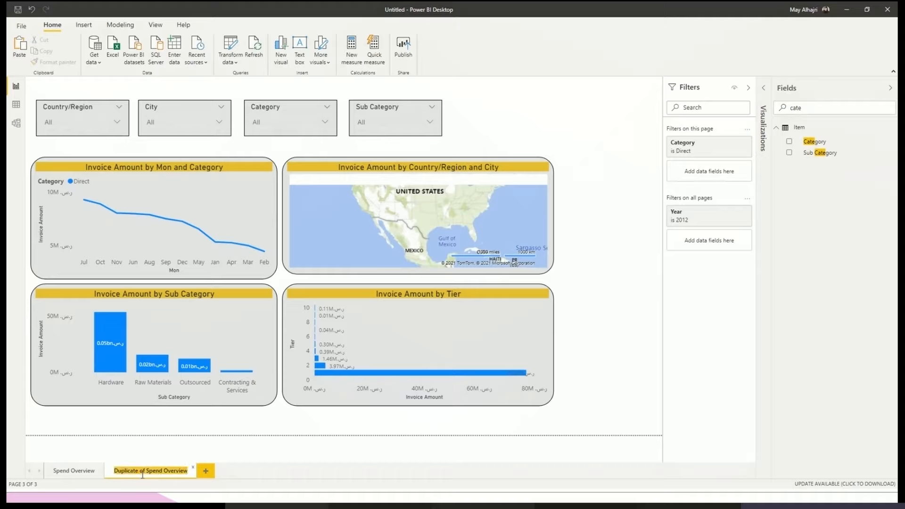
type("New")
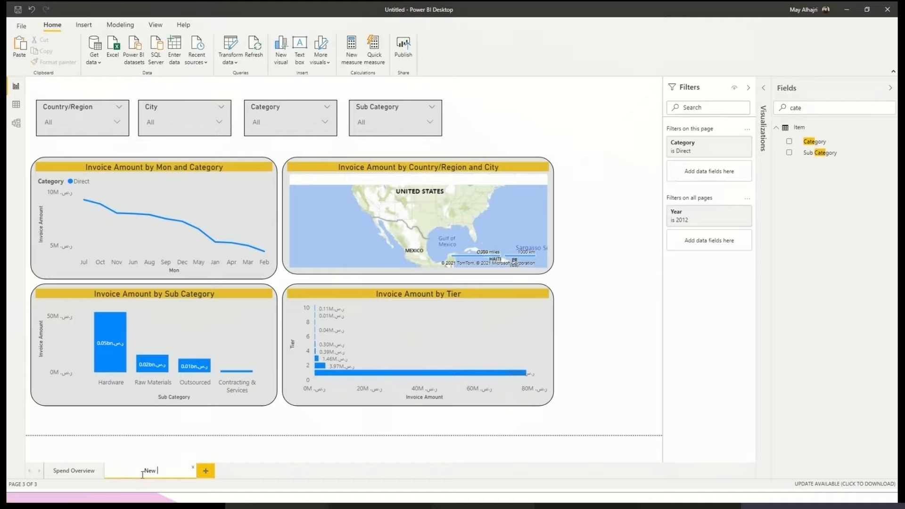
type(" Pagew")
key("BackSpace")
left_click(612, 299)
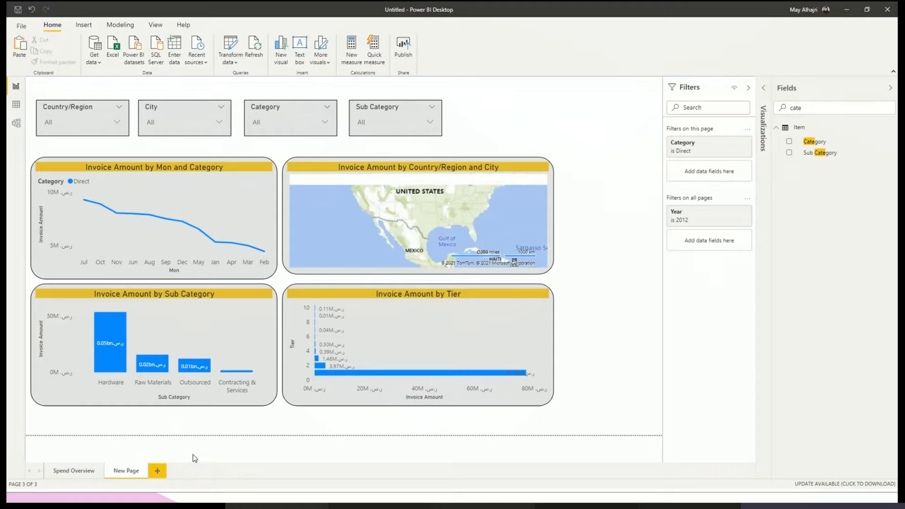
- Remove the Category filter from New Page and compare its page and all-pages filters with those of Spend Overview
left_click(77, 471)
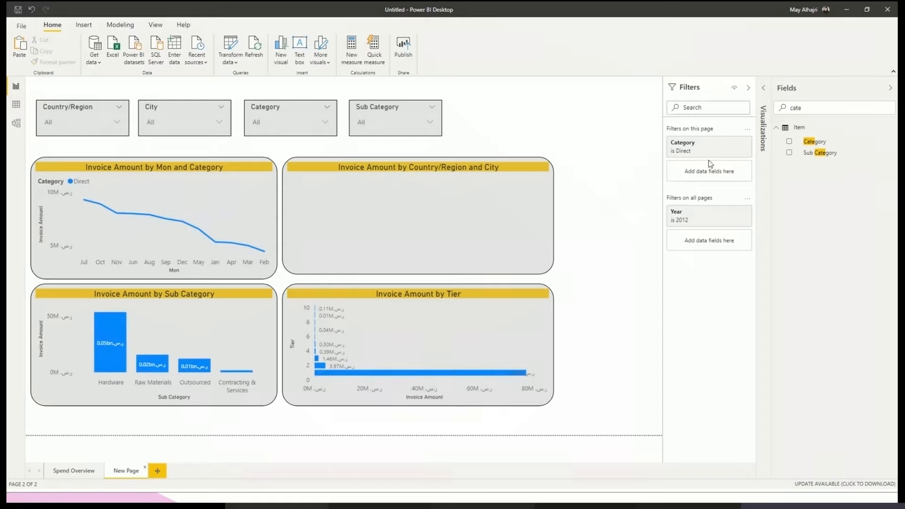
left_click(739, 142)
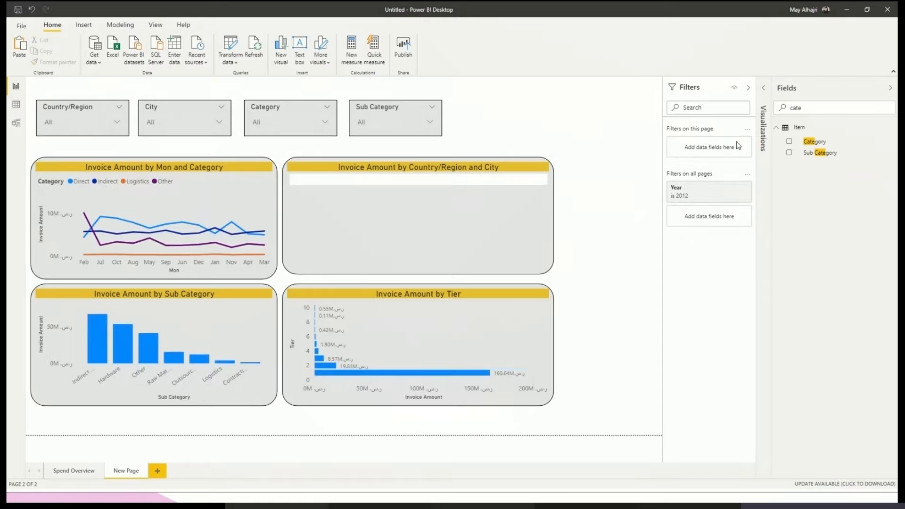
left_click(76, 471)
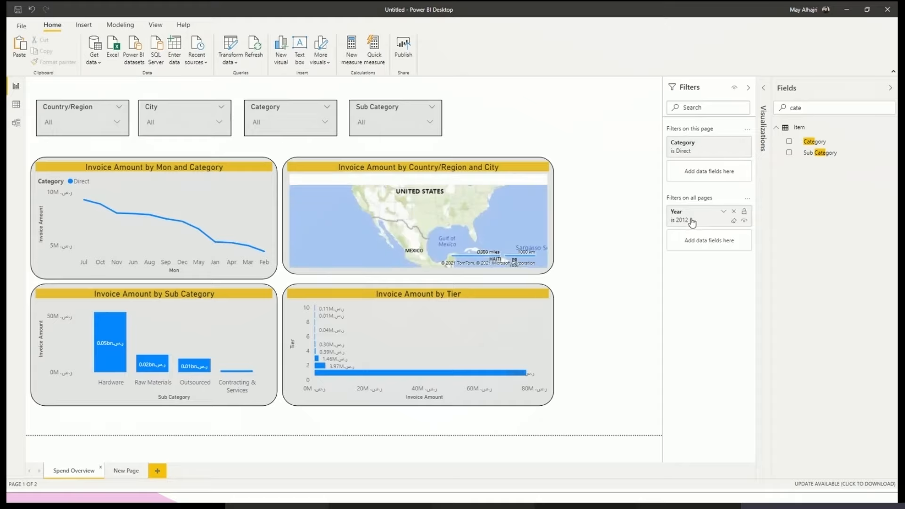
left_click(121, 474)
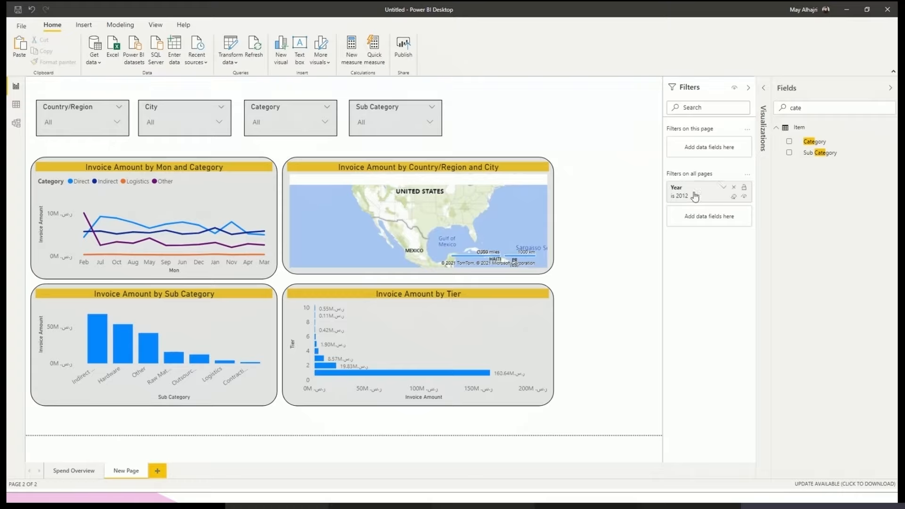
left_click(73, 472)
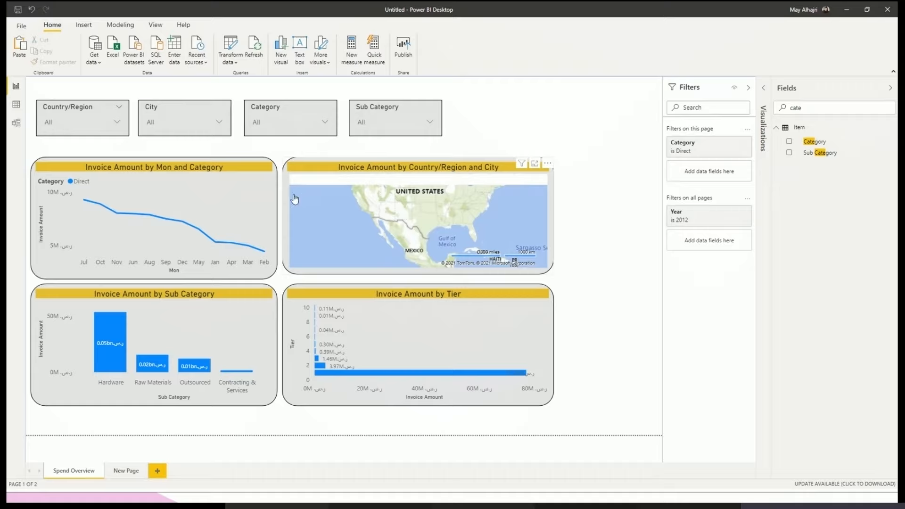
- Filter only the Invoice Amount by Sub Category chart on Spend Overview to the Hardware sub category
mouse_move(254, 207)
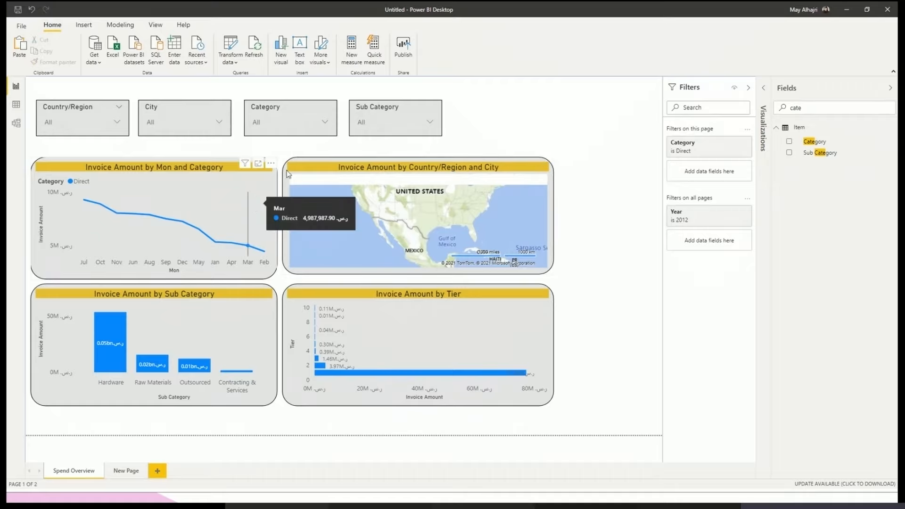
mouse_move(206, 232)
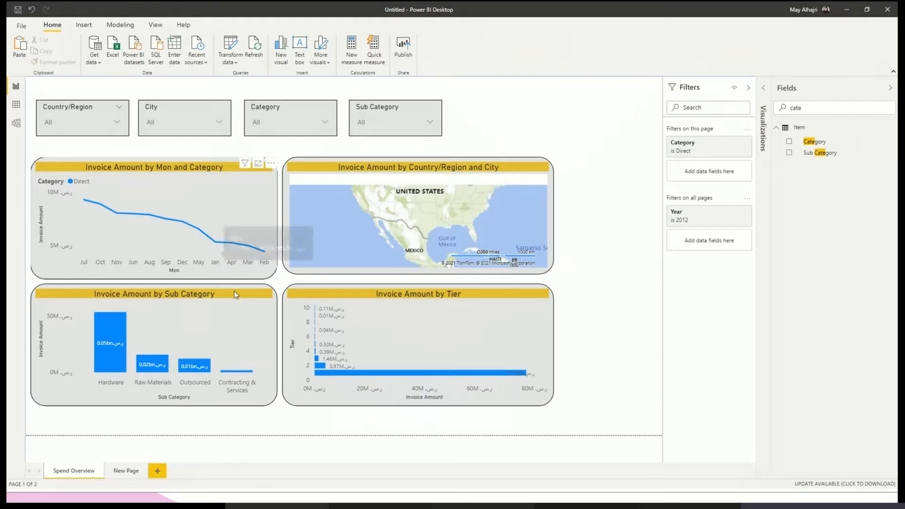
left_click(210, 310)
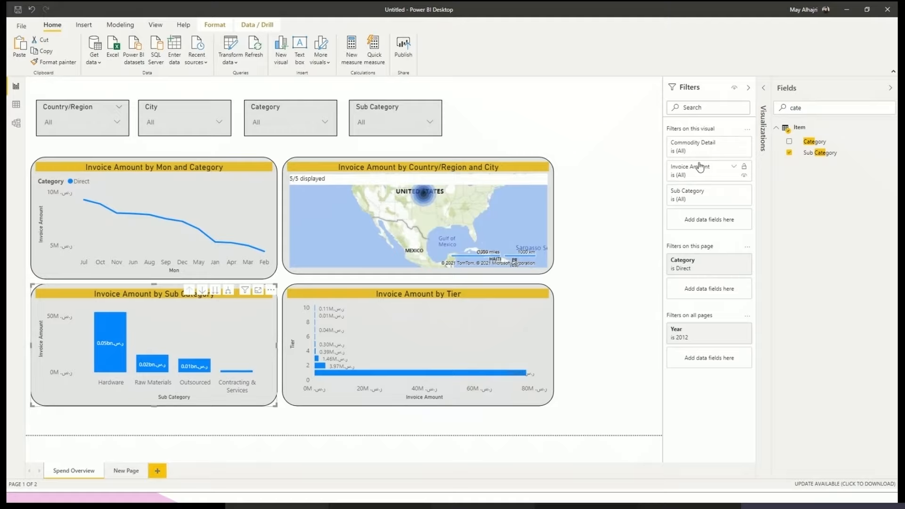
left_click(699, 201)
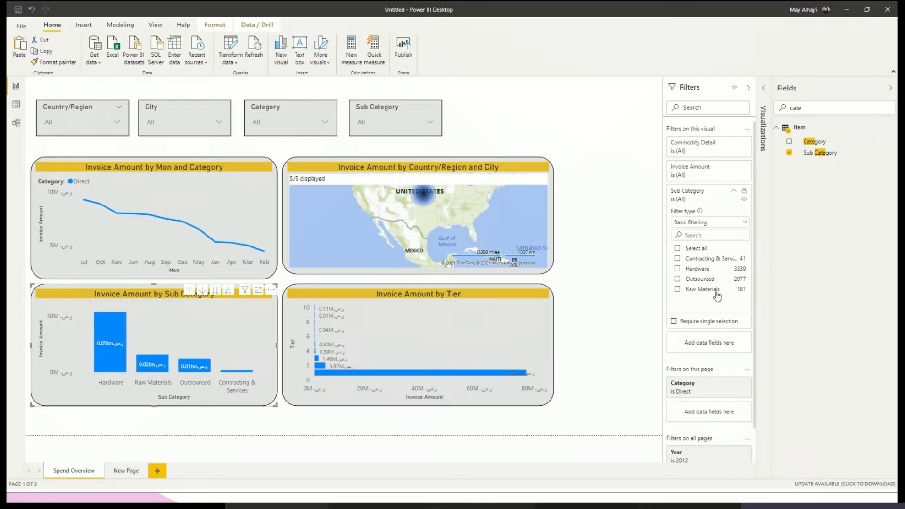
left_click(678, 268)
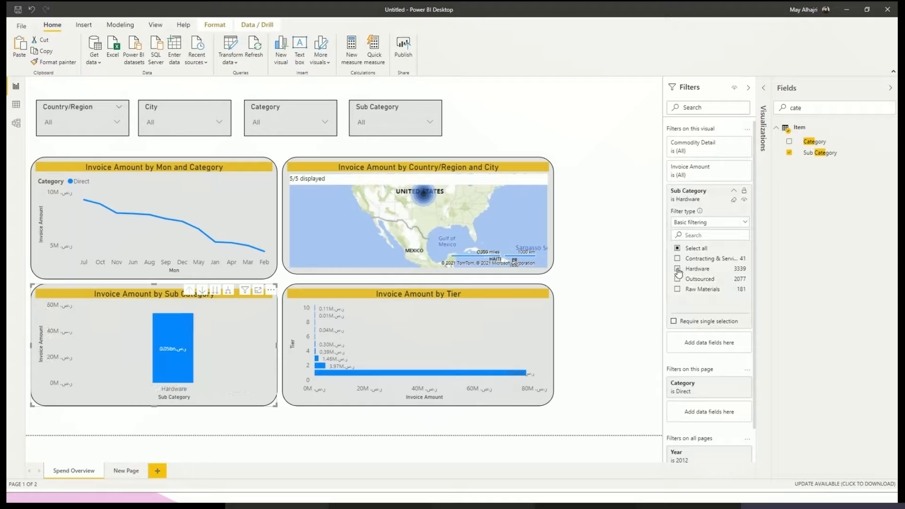
left_click(677, 193)
left_click(601, 214)
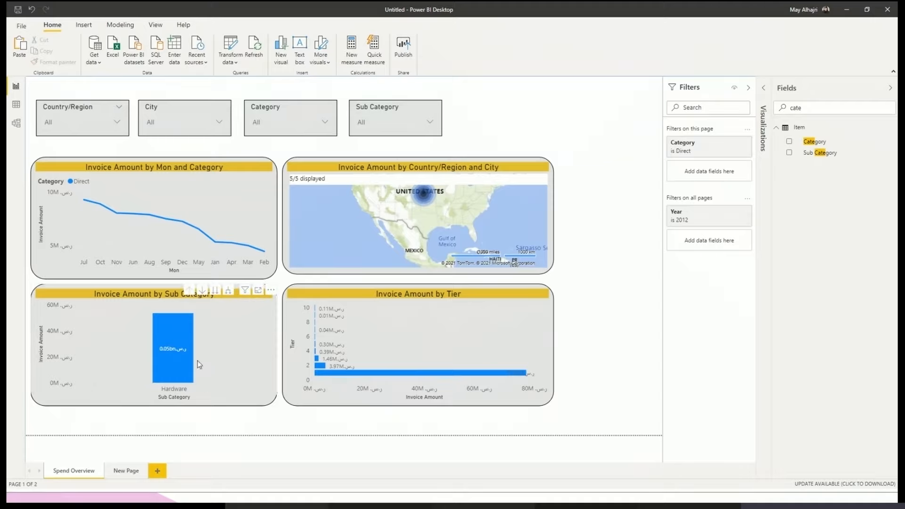
- Check the Sub Category visual-level filter of the Invoice Amount by Sub Category chart on New Page
mouse_move(193, 369)
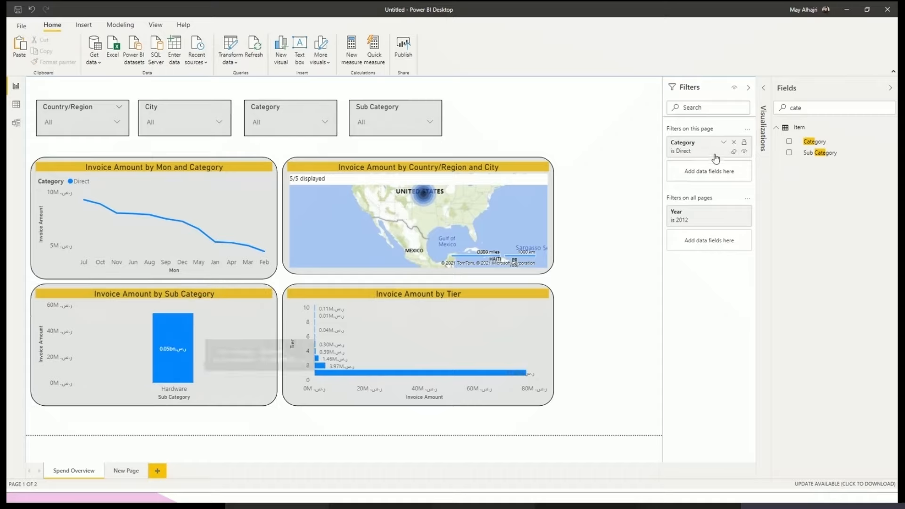
left_click(112, 473)
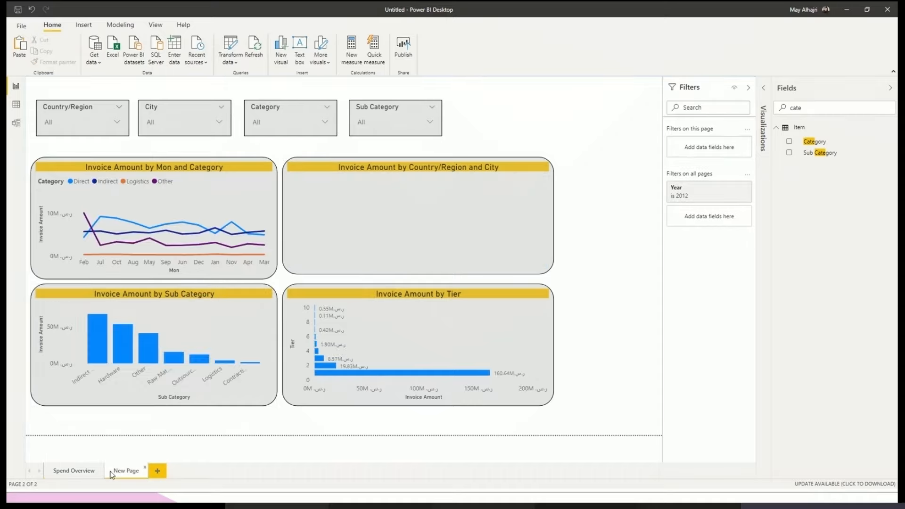
left_click(216, 316)
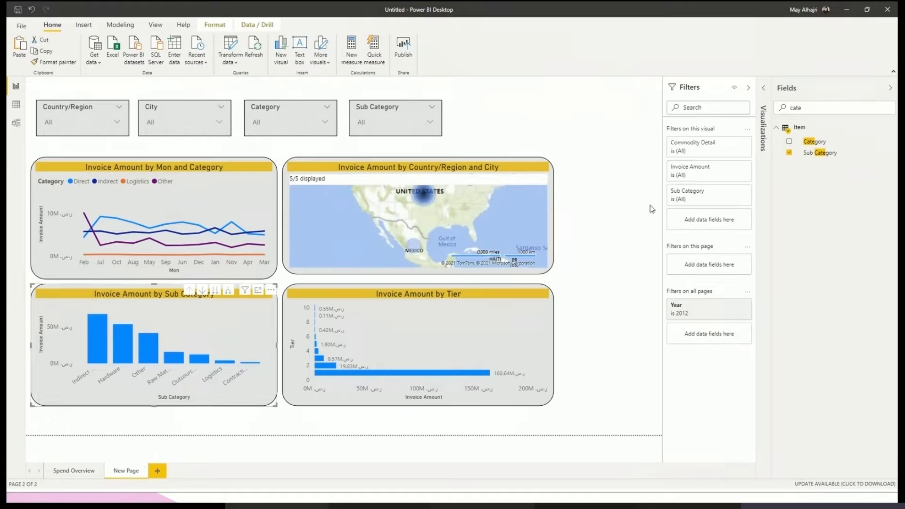
left_click(701, 195)
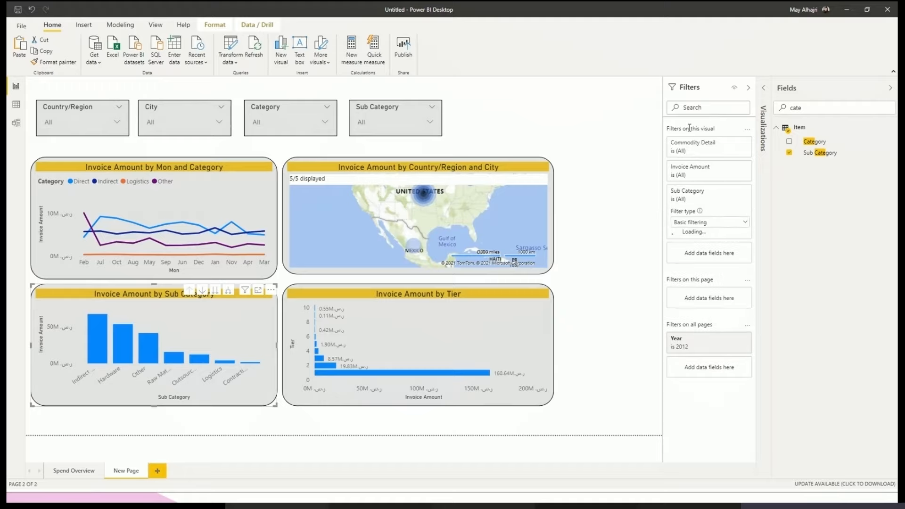
left_click(699, 195)
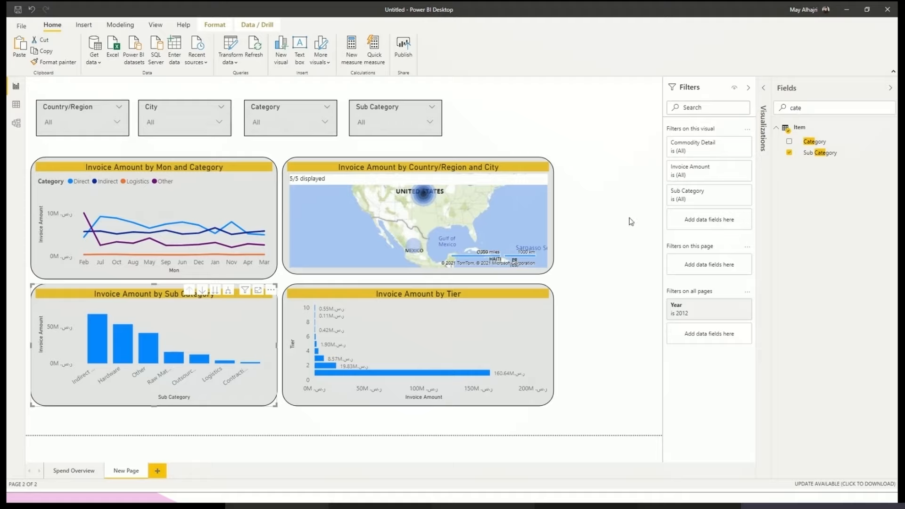
left_click(609, 223)
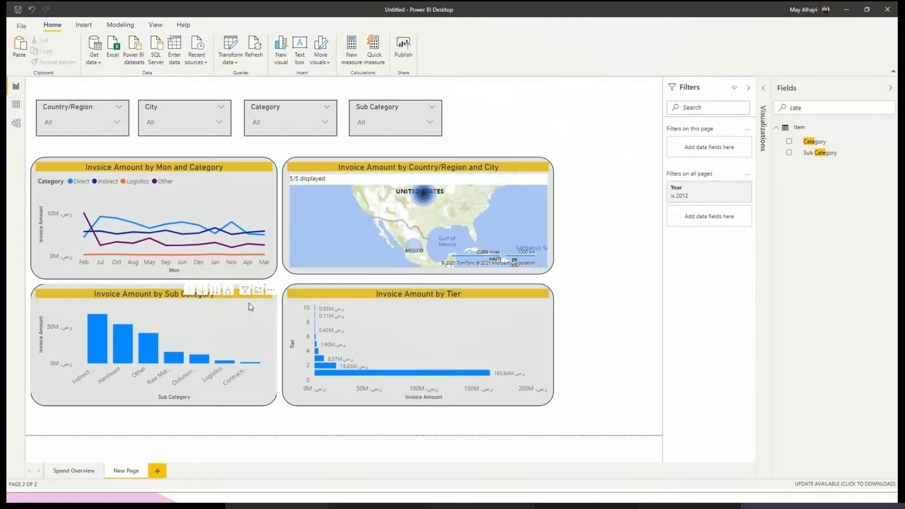
- Inspect the filters on the Invoice Amount by Country/Region and City map on Spend Overview
left_click(227, 327)
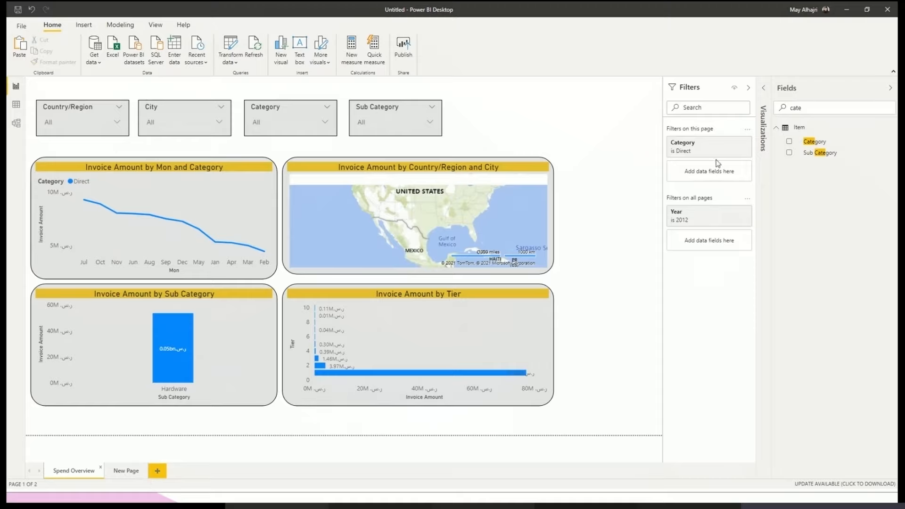
left_click(552, 255)
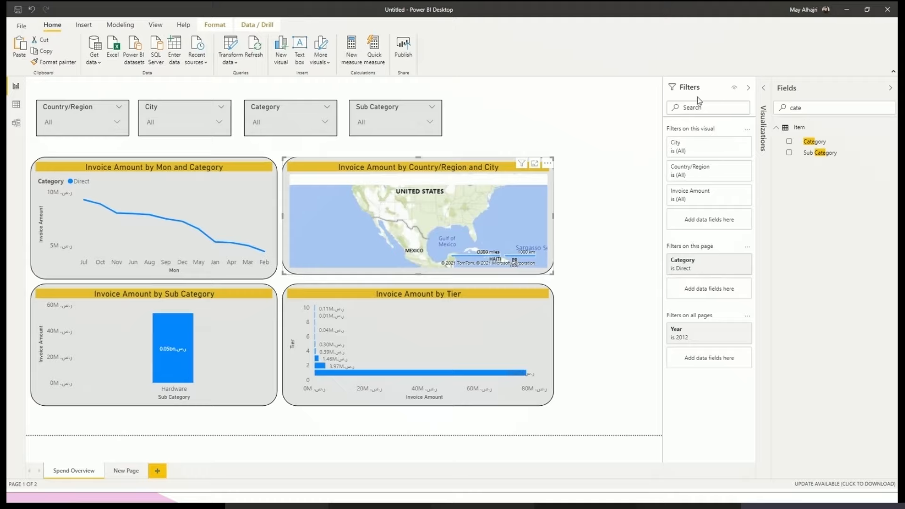
left_click(735, 94)
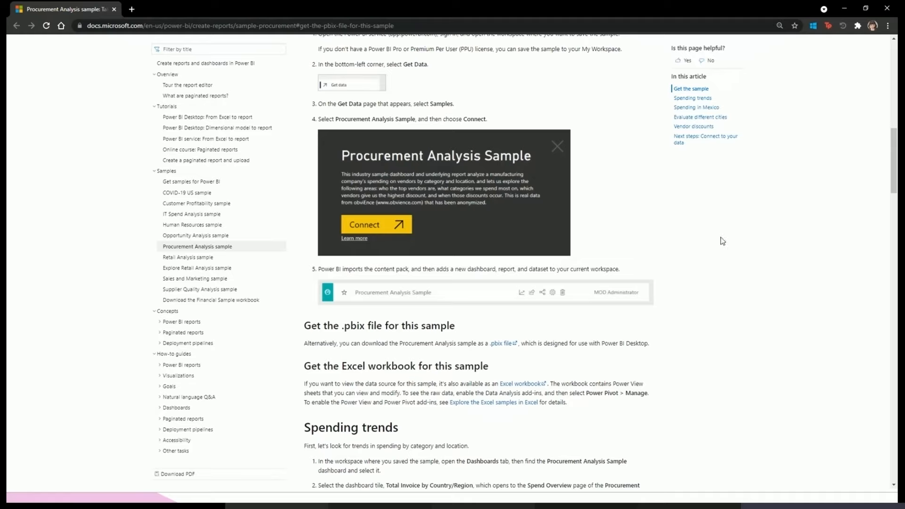
- Browse the Procurement Analysis sample article in the web browser and go to its content pack section
scroll(572, 323, "down", 1)
scroll(476, 283, "up", 8)
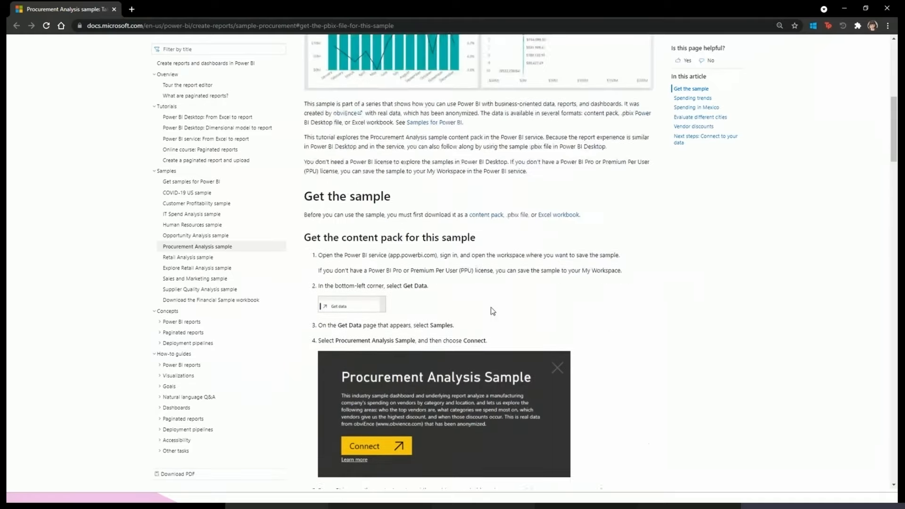
scroll(476, 282, "down", 10)
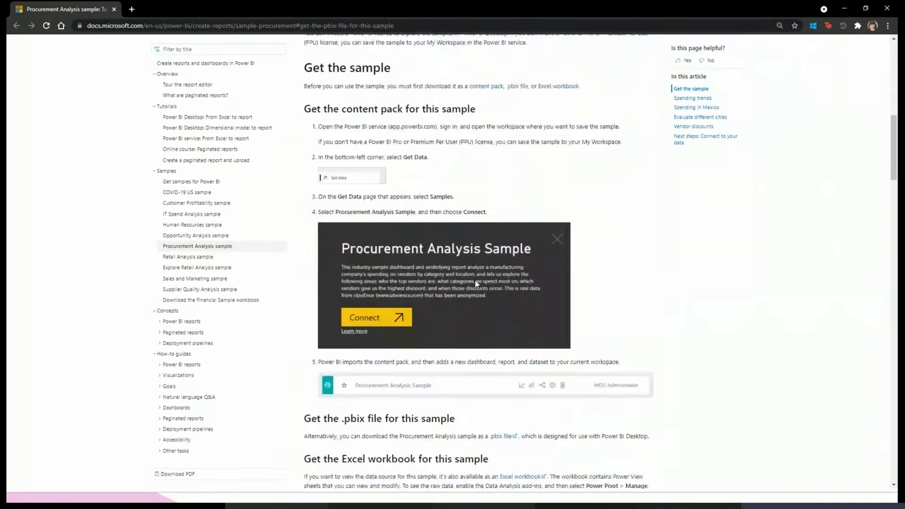
scroll(475, 278, "up", 1)
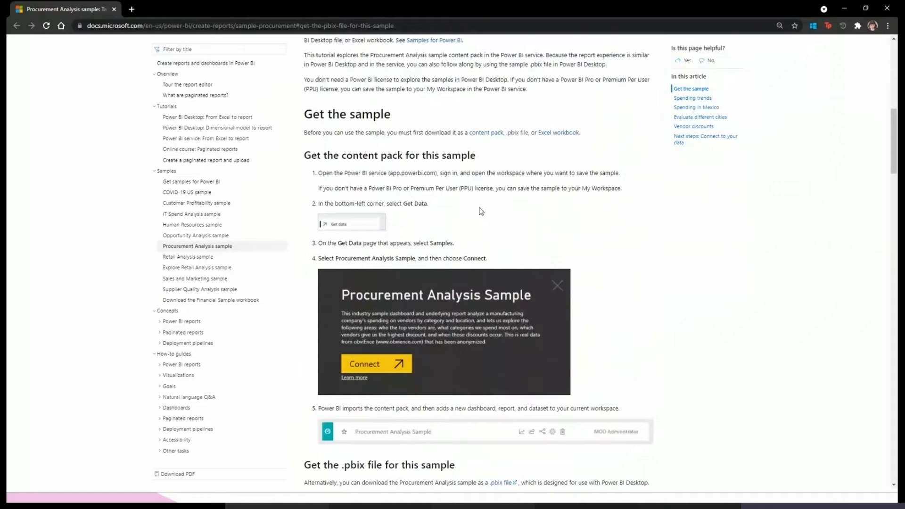
left_click(485, 134)
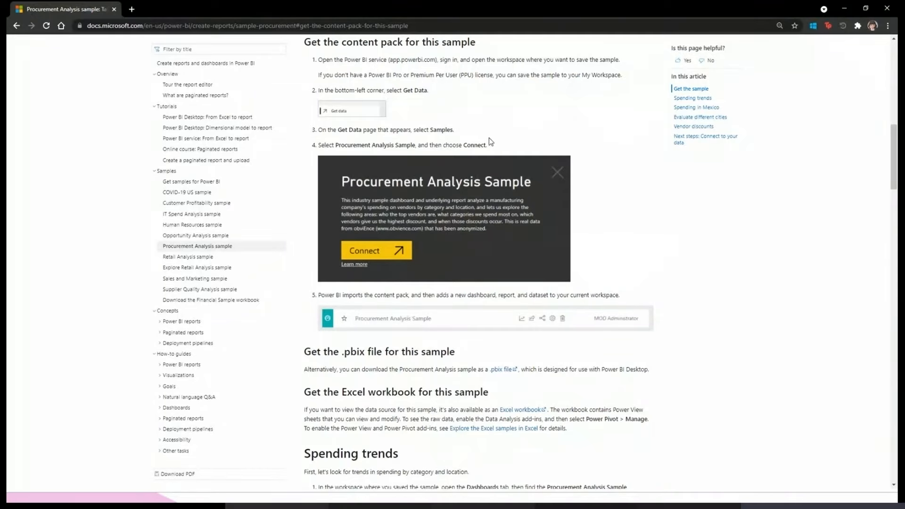
- Download the Procurement Analysis sample as a .pbix file from the article
scroll(500, 306, "down", 1)
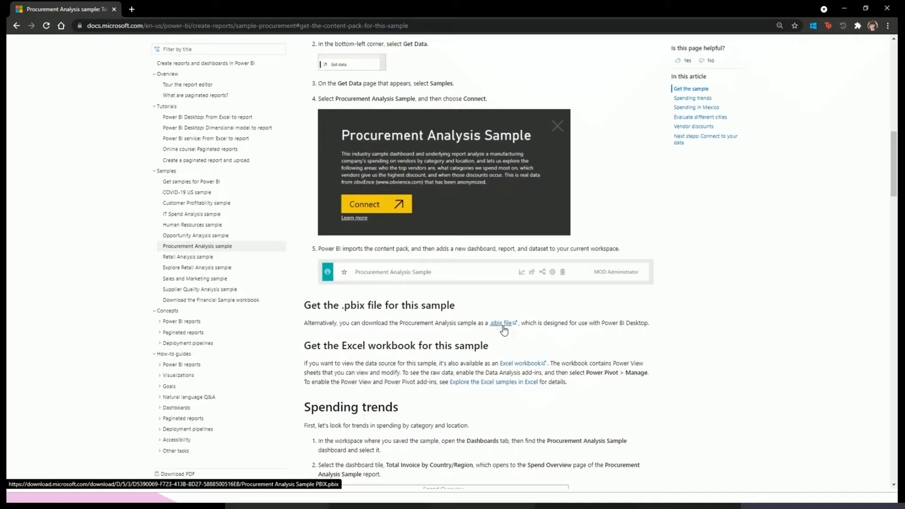
left_click(503, 325)
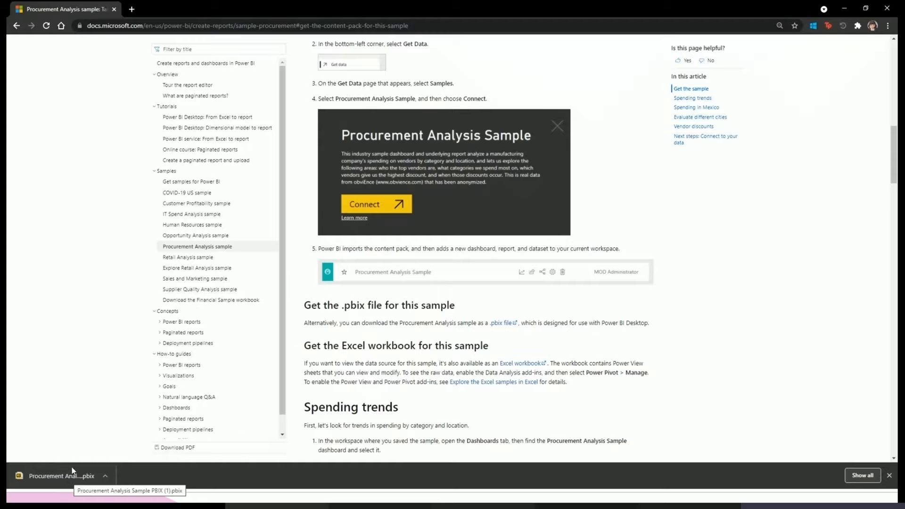
- Open the linked guide on exploring the Excel samples and look through its workbook import and Excel exploration sections
scroll(133, 415, "down", 2)
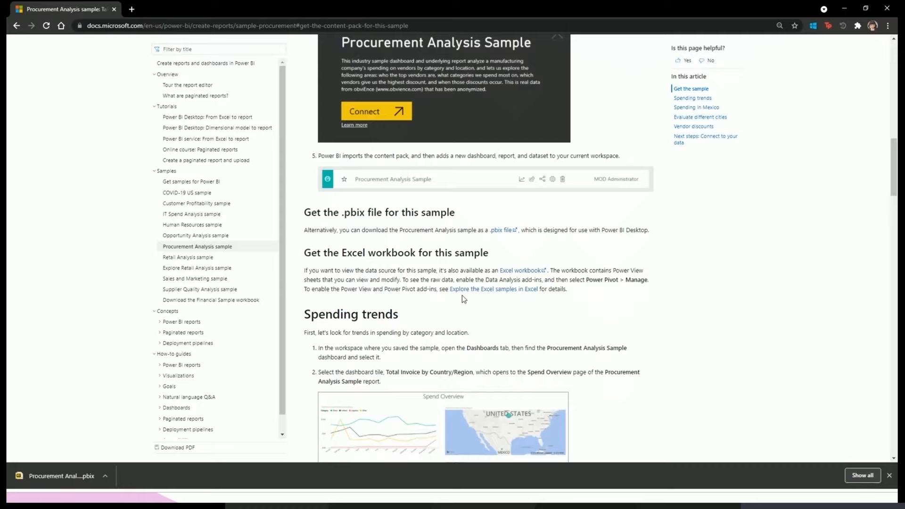
left_click(503, 291)
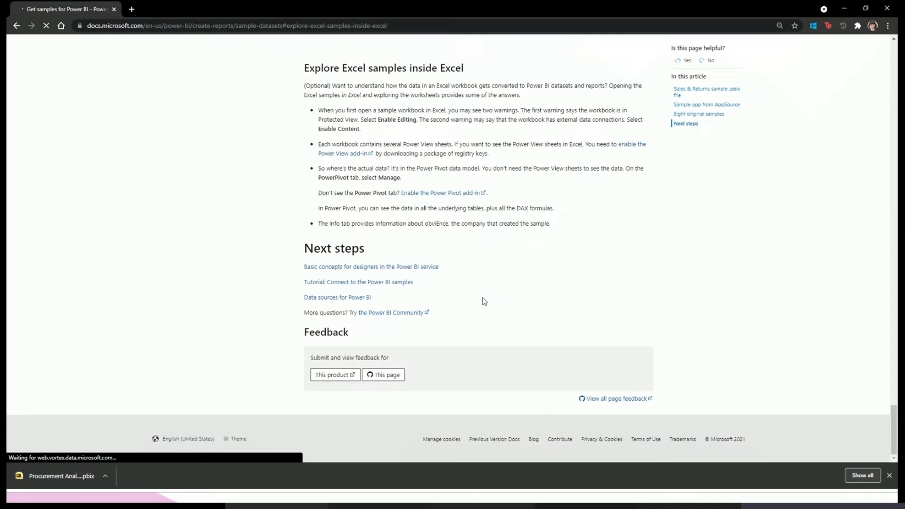
scroll(431, 300, "up", 10)
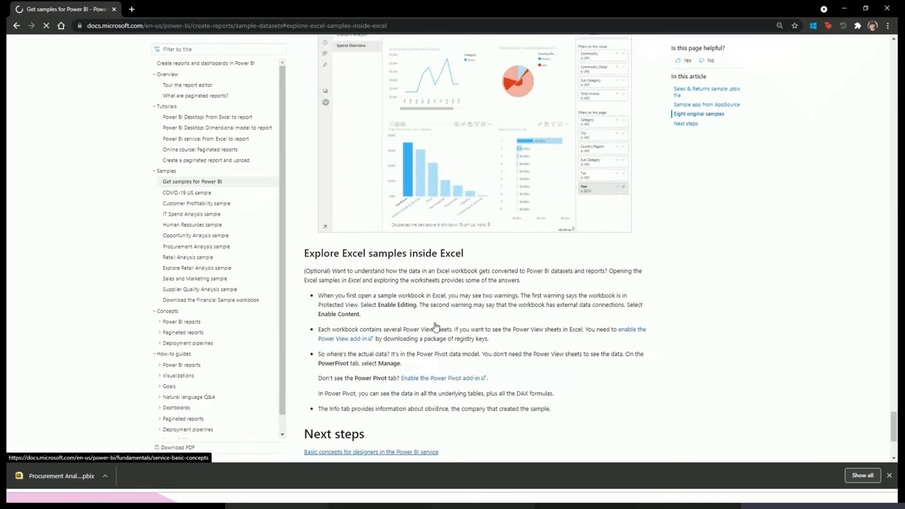
scroll(431, 359, "up", 10)
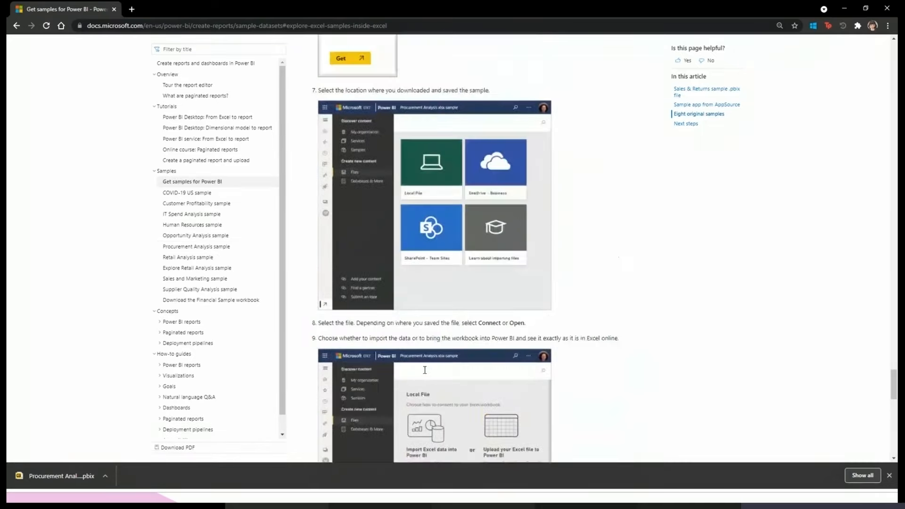
scroll(466, 162, "down", 10)
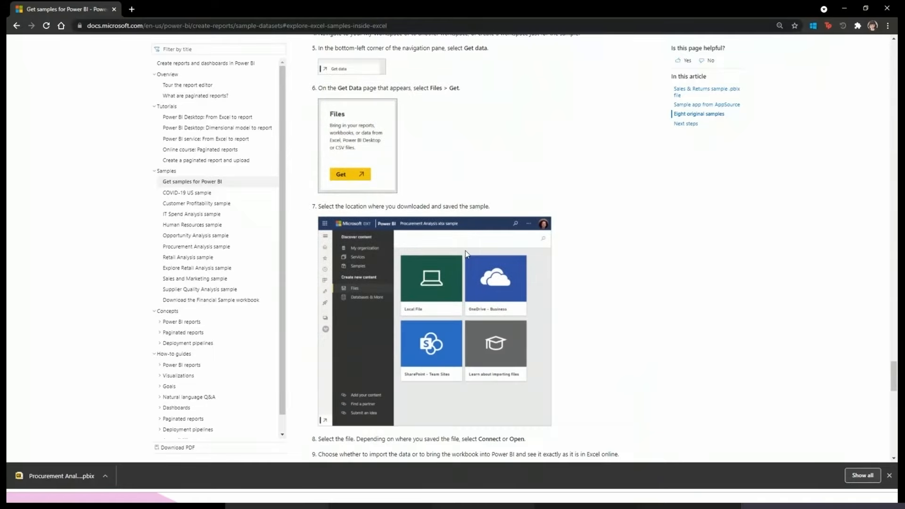
- Return to the Procurement Analysis sample article and select its web address
left_click(18, 27)
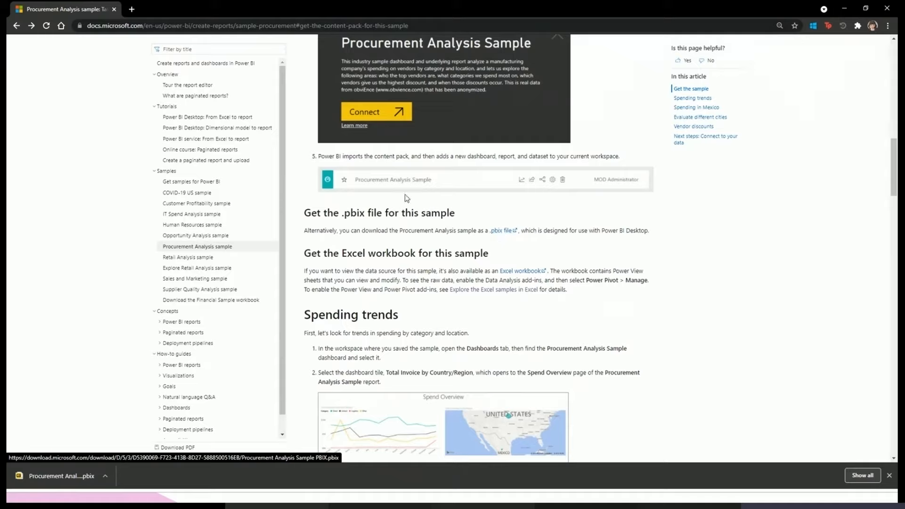
left_click(204, 28)
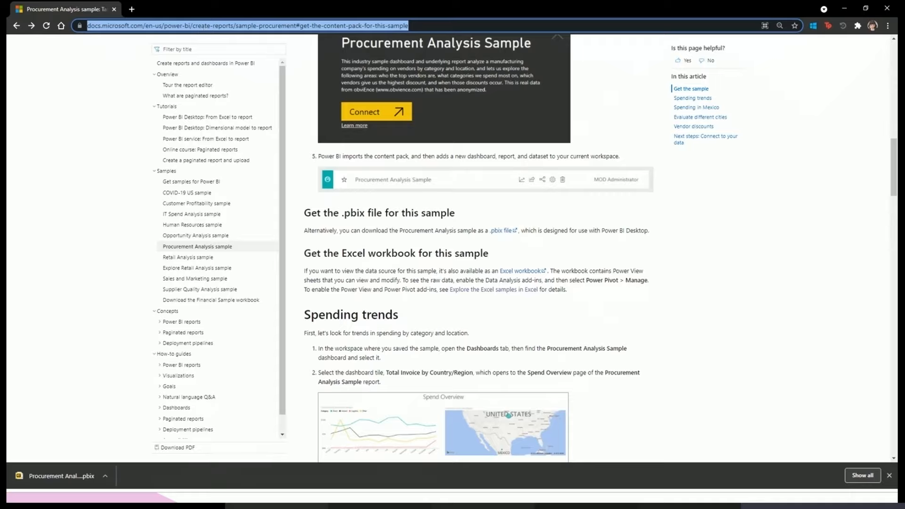
key("alt+Tab")
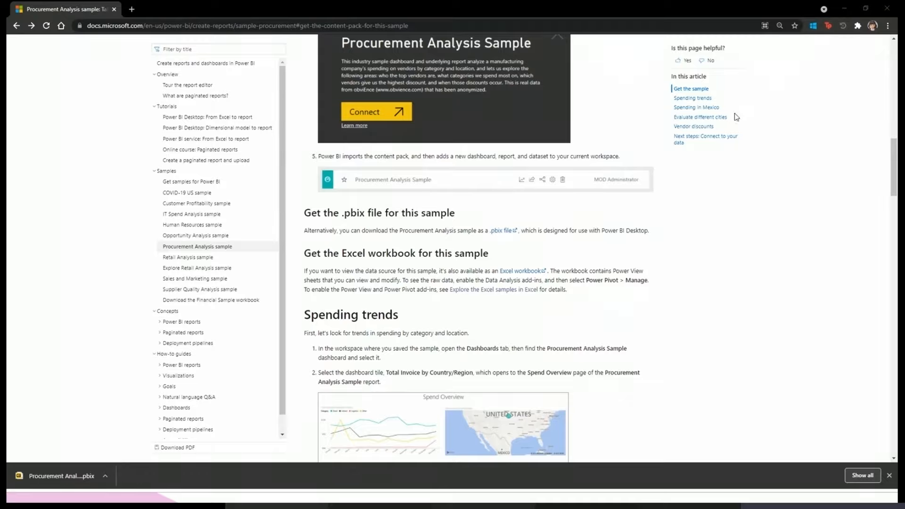
- Minimize the browser, report and Power Query Editor windows, and advance the presentation from the Live Demo slide to the Homework slide
left_click(845, 8)
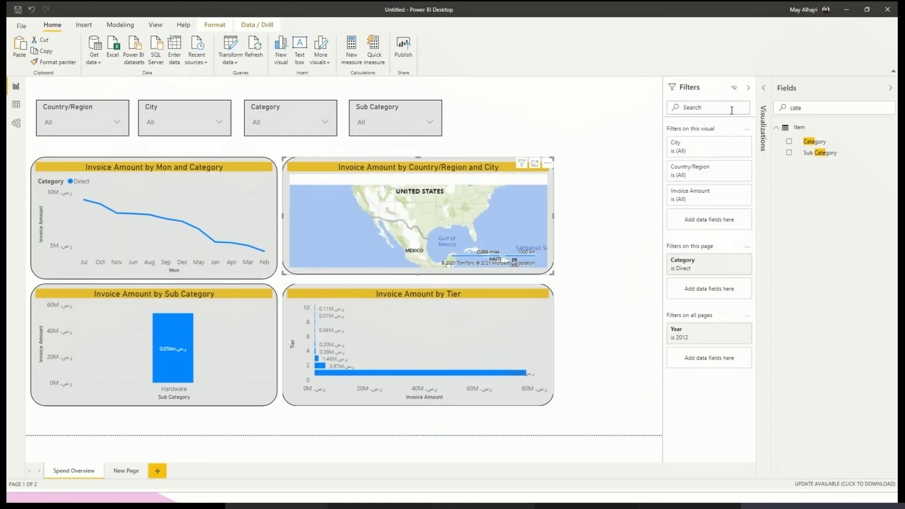
left_click(847, 10)
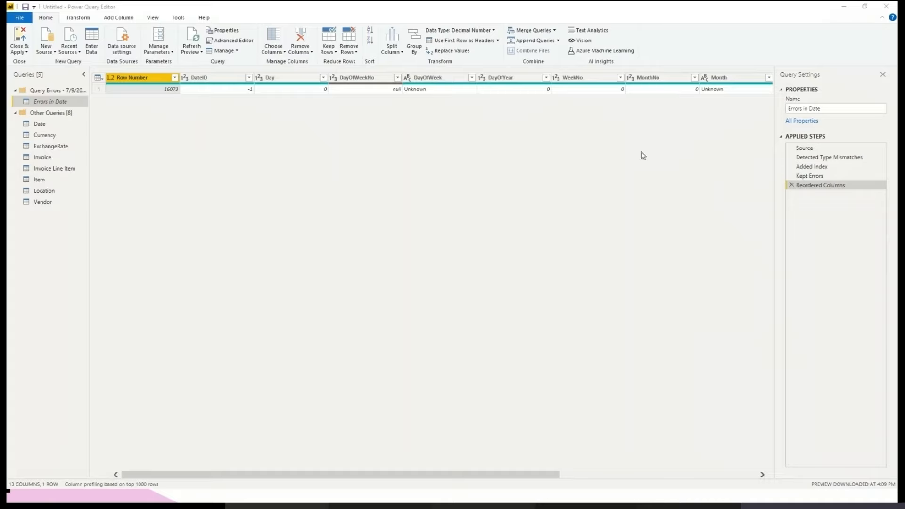
left_click(845, 8)
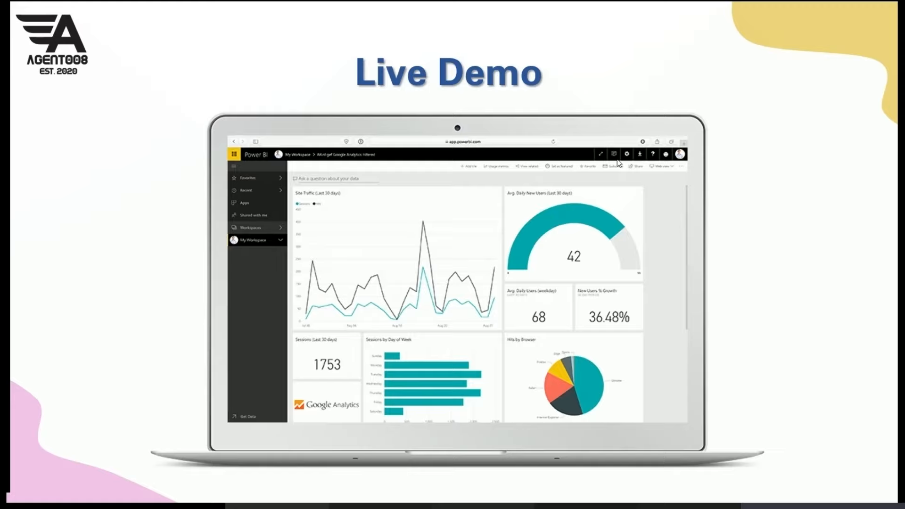
left_click(471, 327)
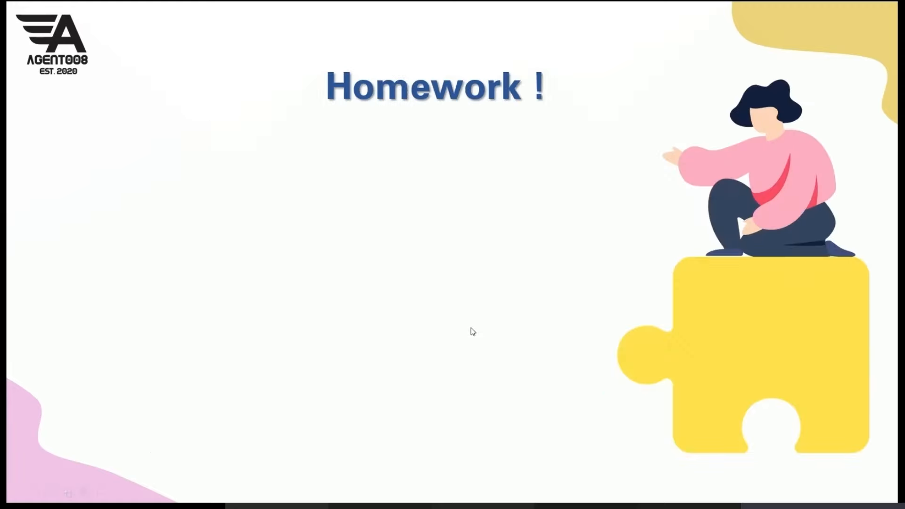